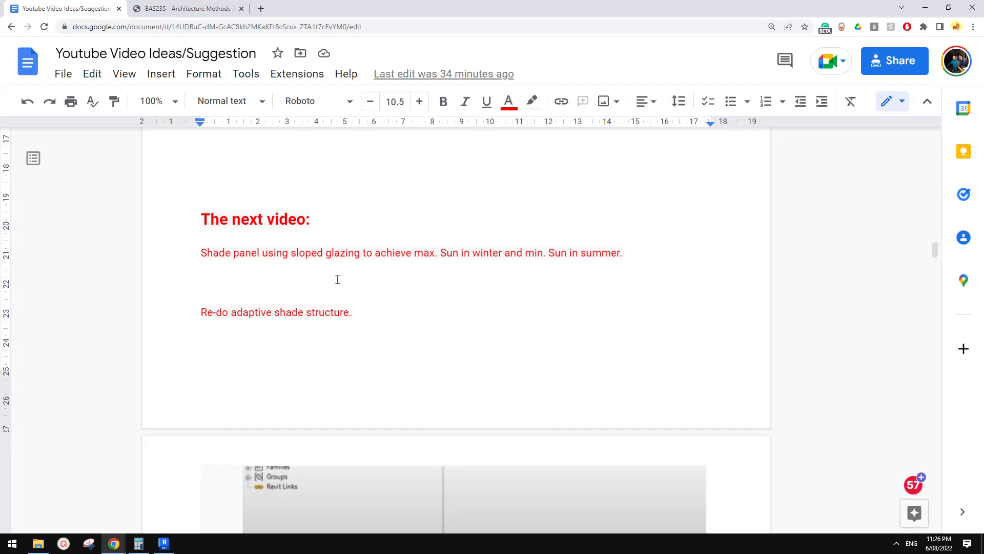
left_click(308, 278)
left_click_drag(201, 253, 362, 257)
left_click(405, 275)
Switch to Revit and create a new project
left_click(164, 543)
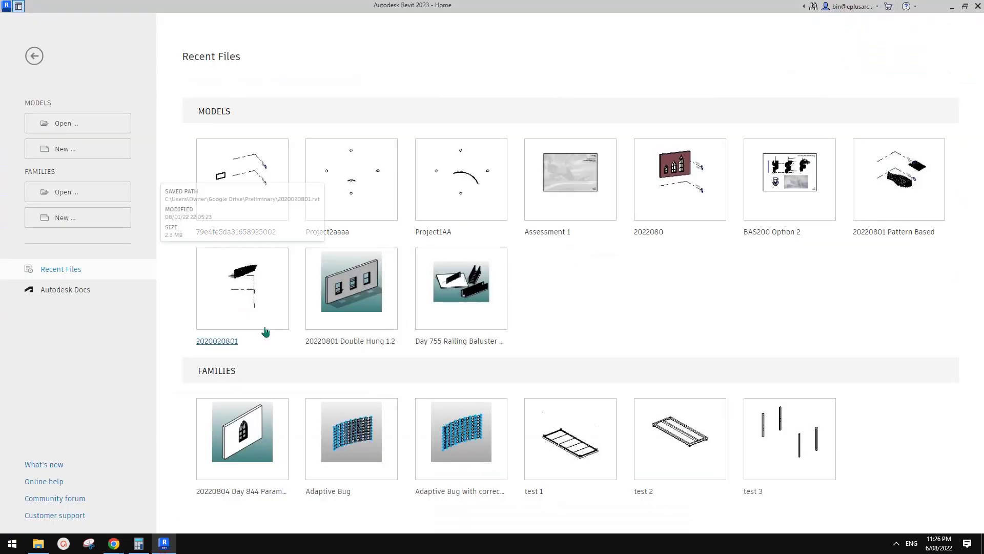
left_click(80, 150)
left_click(464, 250)
left_click(421, 272)
left_click(474, 308)
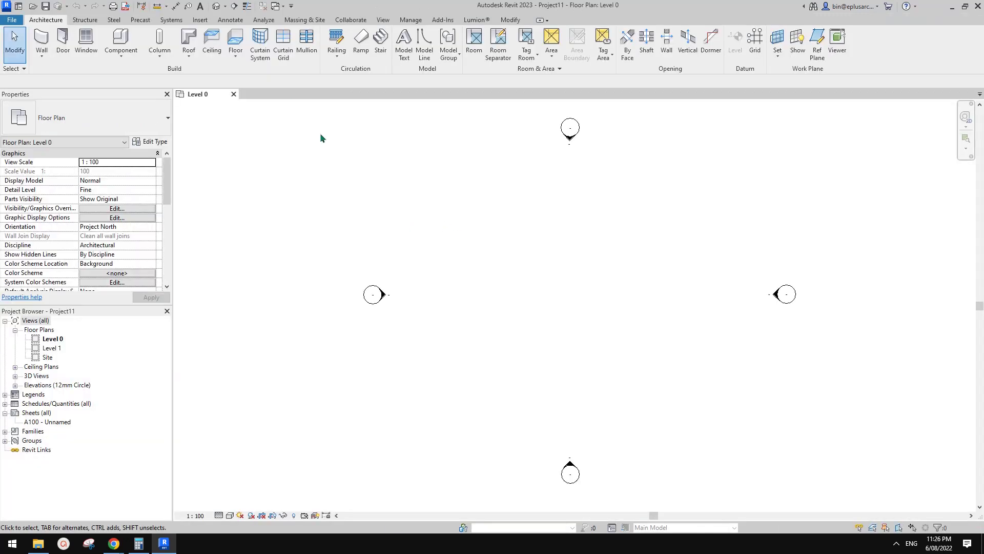
Start a footprint roof based on Level 1 and sketch its rectangular boundary in the middle of the floor plan
left_click(189, 40)
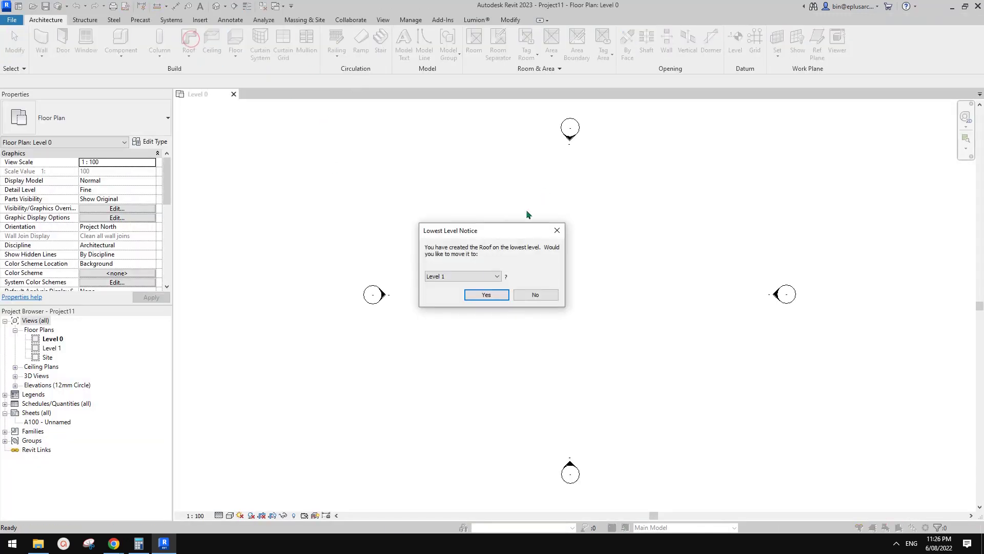
left_click(486, 295)
left_click(528, 34)
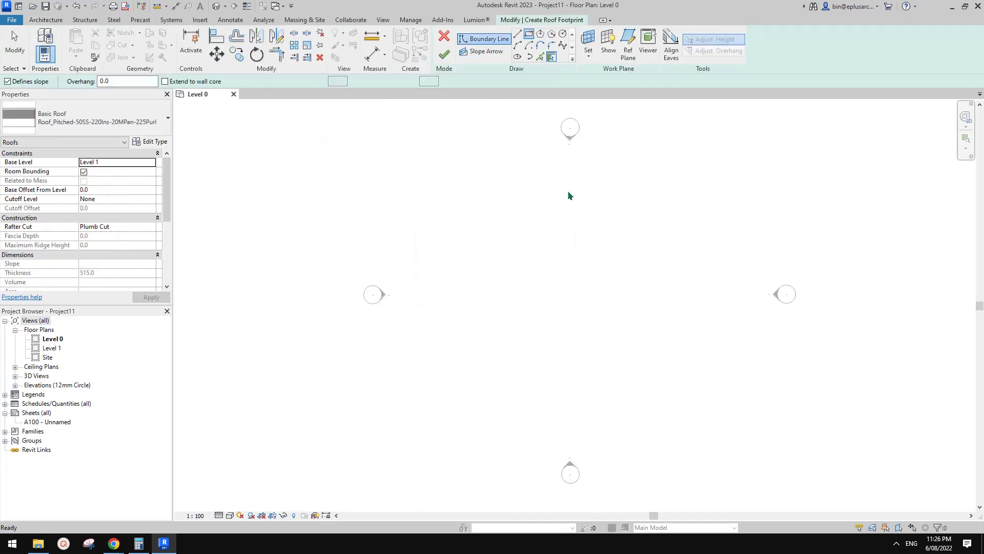
left_click(520, 267)
left_click(611, 331)
Turn off the slope definition for all roof boundary lines and finish the footprint
scroll(569, 296, "up", 1)
key("Escape")
left_click_drag(635, 244, 496, 362)
left_click(229, 82)
left_click(444, 54)
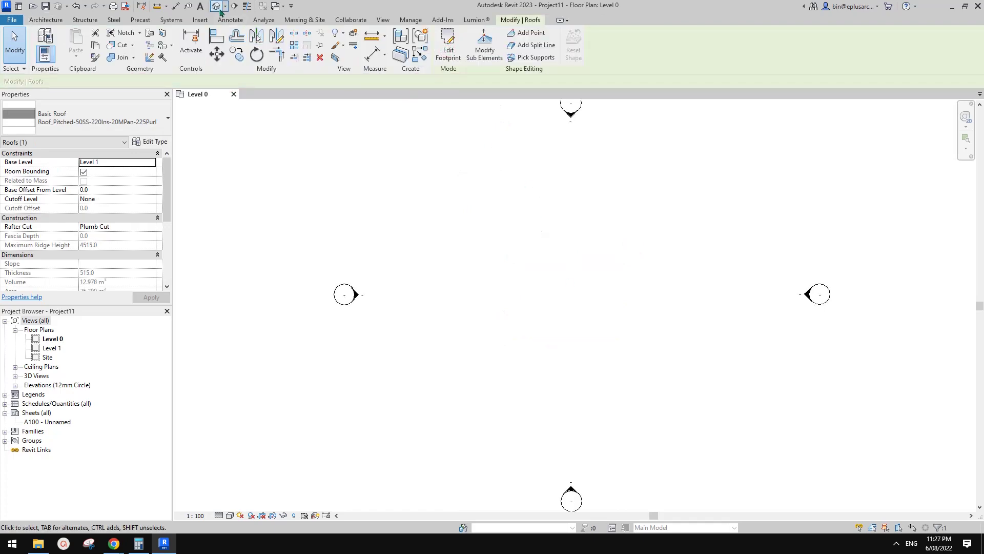
Show the roof in the 3D view and change its type to Sloped Glazing Roof_SlopedGlazing
left_click(216, 7)
left_click(634, 247)
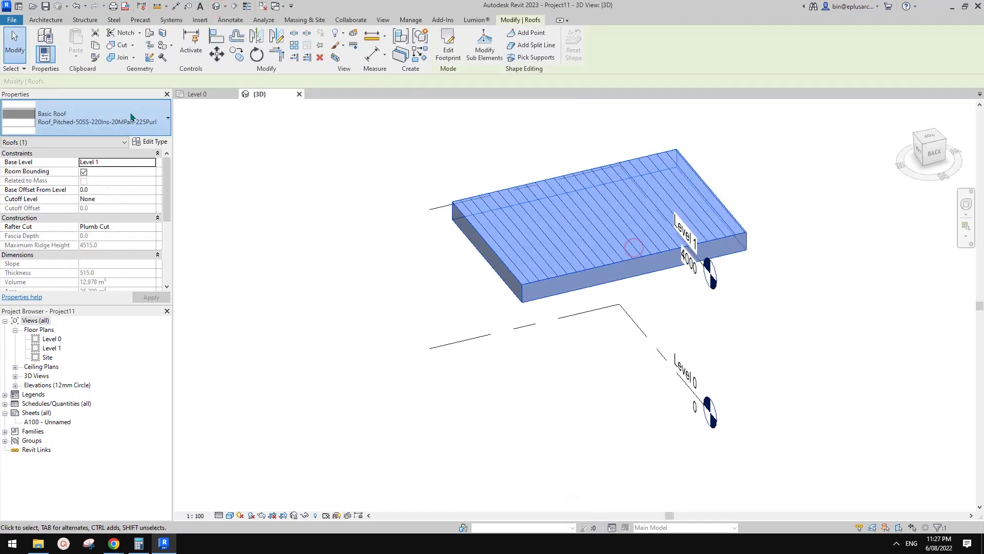
left_click(97, 119)
left_click(45, 282)
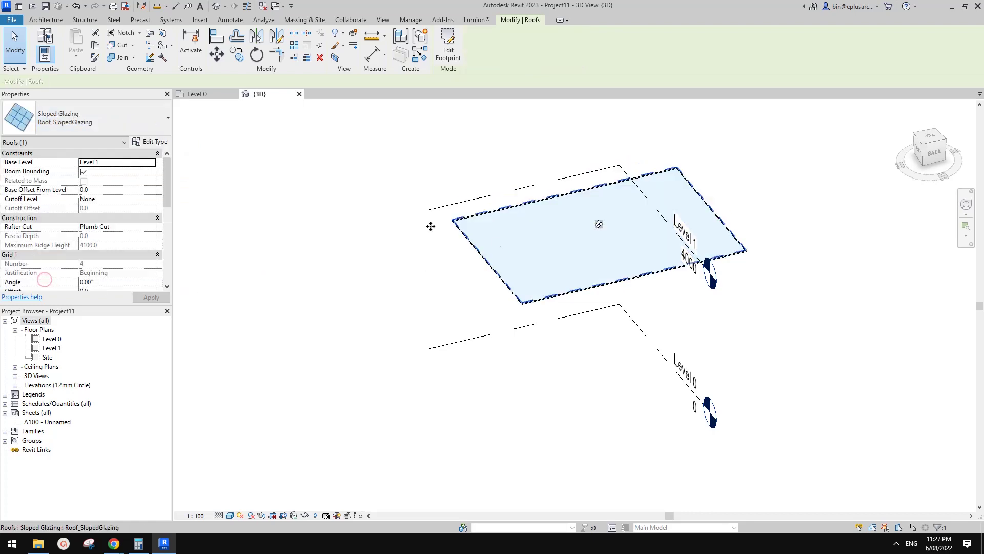
scroll(654, 228, "up", 3)
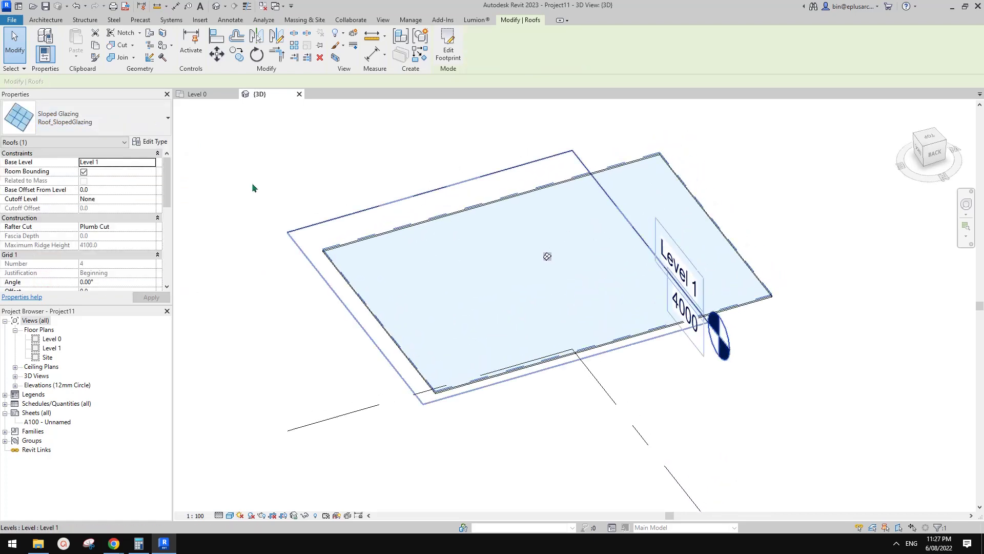
Examine the grid and mullion settings in the sloped glazing's type properties
left_click(151, 142)
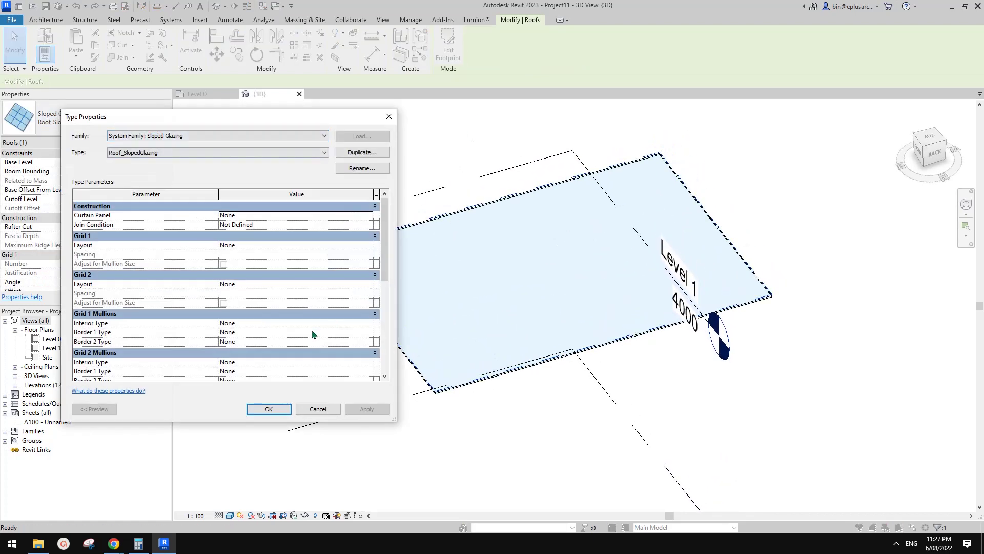
left_click_drag(386, 257, 387, 281)
left_click(391, 116)
scroll(537, 213, "down", 1)
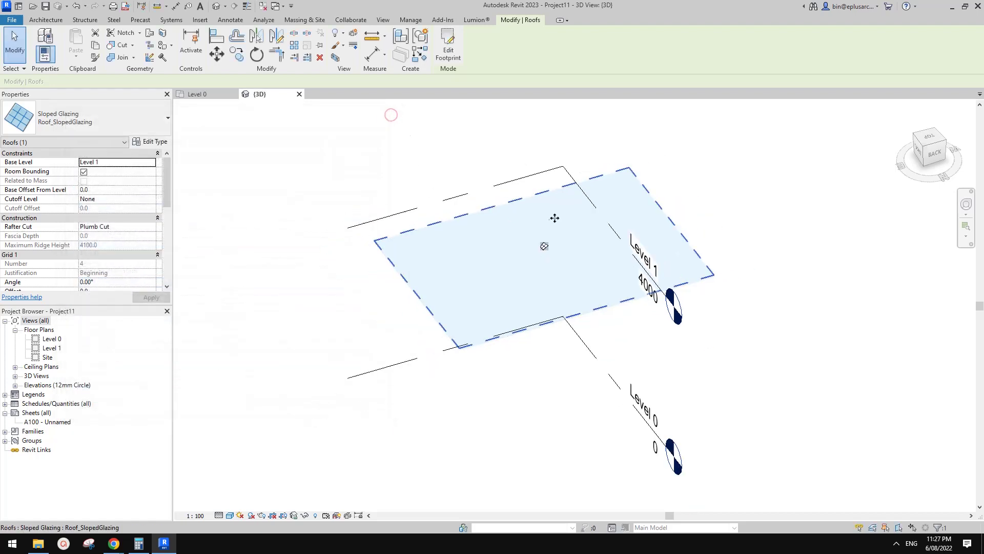
Close the inactive views so that only the 3D view stays open
middle_click_drag(556, 218, 532, 233, "shift")
middle_click_drag(605, 280, 769, 272, "shift")
middle_click_drag(718, 169, 624, 211, "shift")
middle_click_drag(569, 177, 571, 204)
middle_click_drag(518, 145, 566, 185)
left_click(262, 7)
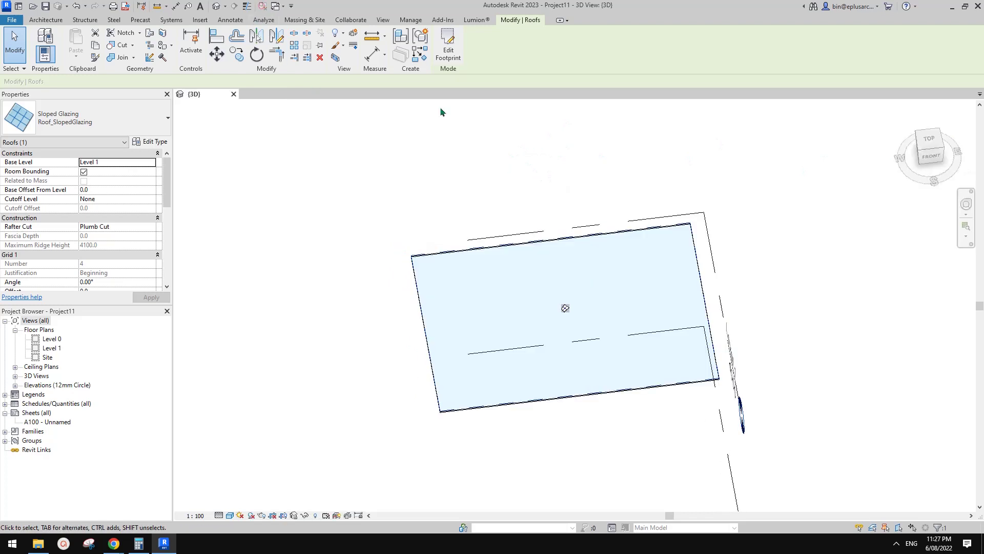
Set the project location to Bendigo, VIC using the Internet Mapping Service
left_click(408, 20)
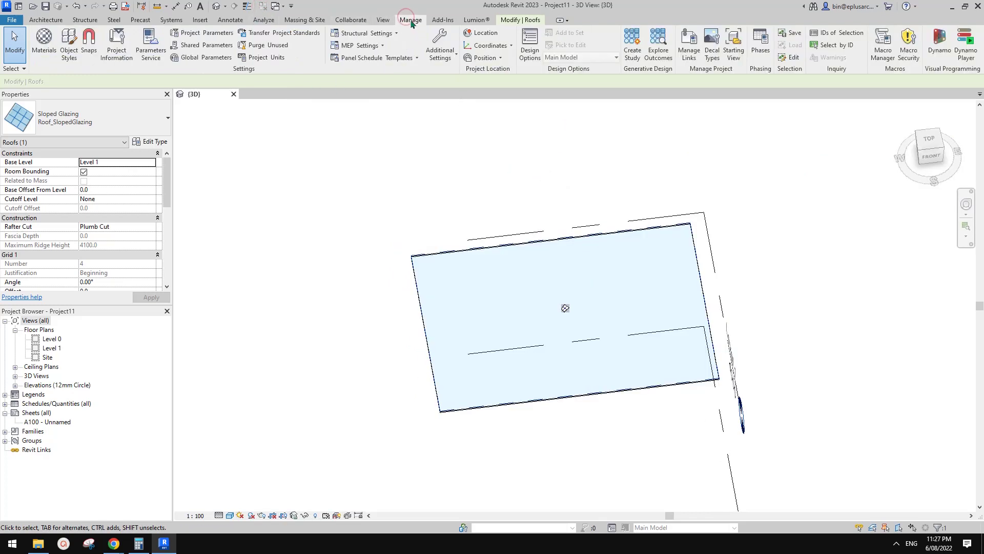
left_click(482, 33)
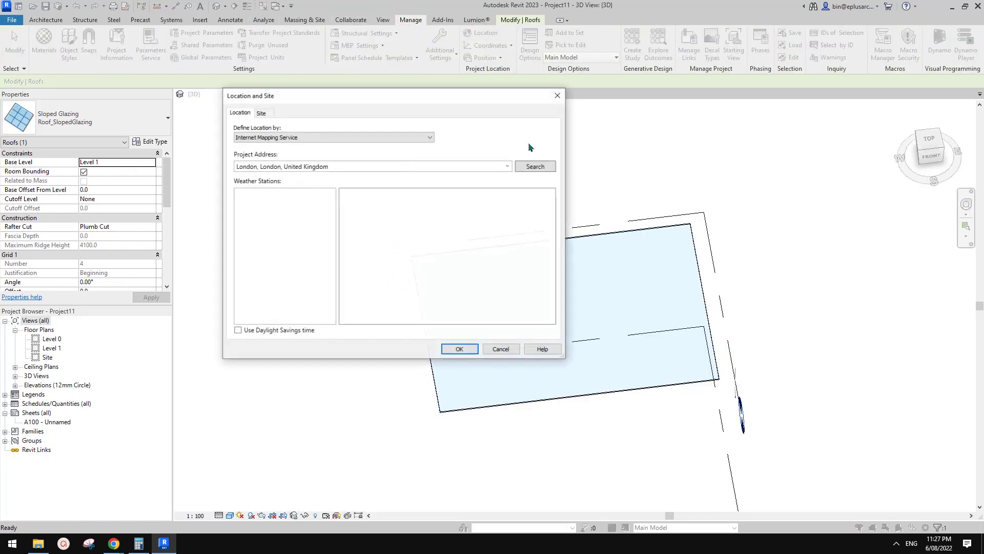
left_click(337, 167)
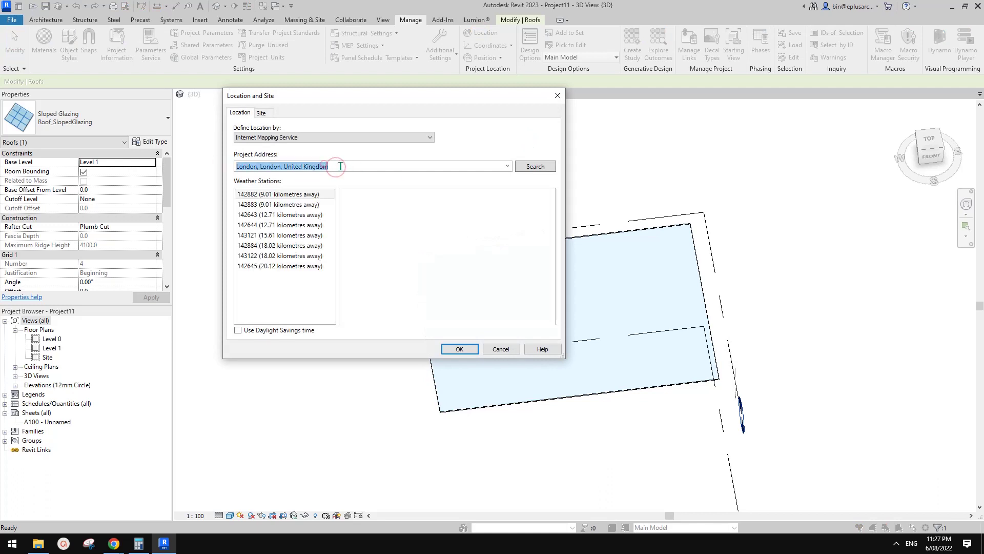
left_click_drag(340, 166, 234, 165)
type("Bendigo, VIC")
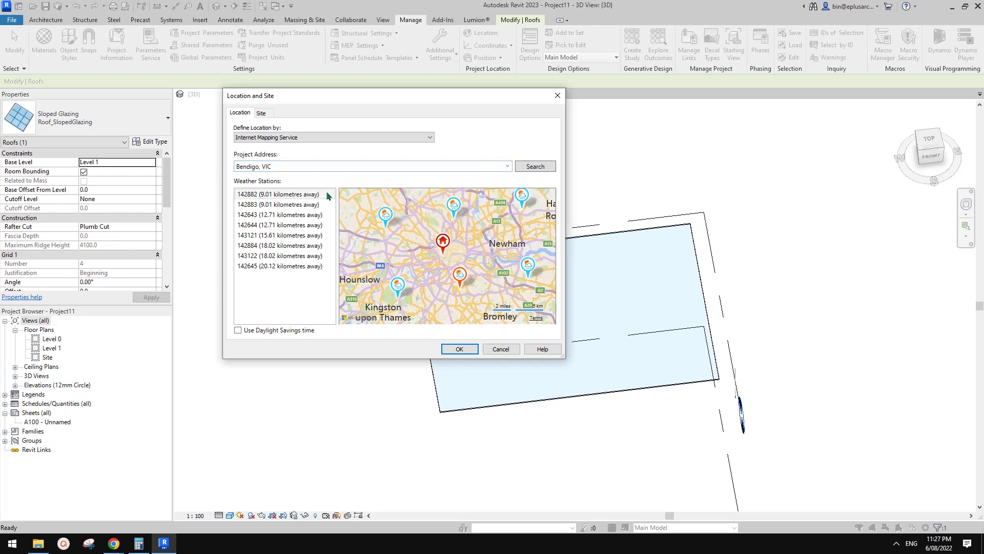
left_click(298, 166)
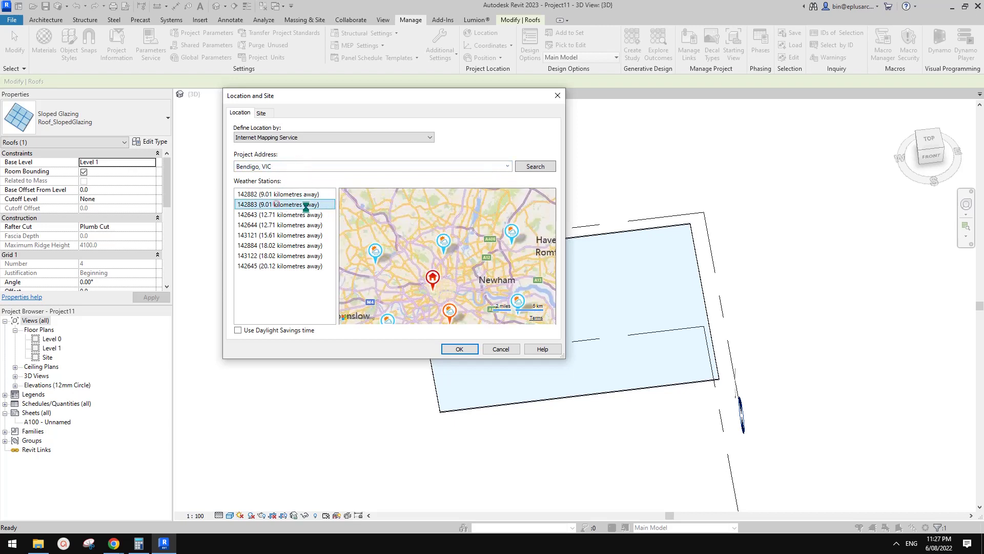
left_click(300, 214)
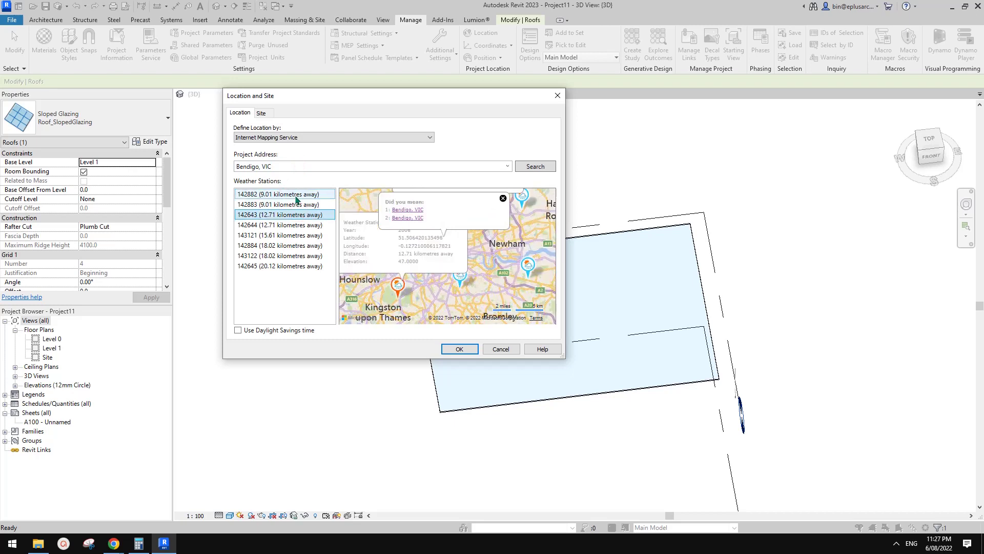
left_click(405, 209)
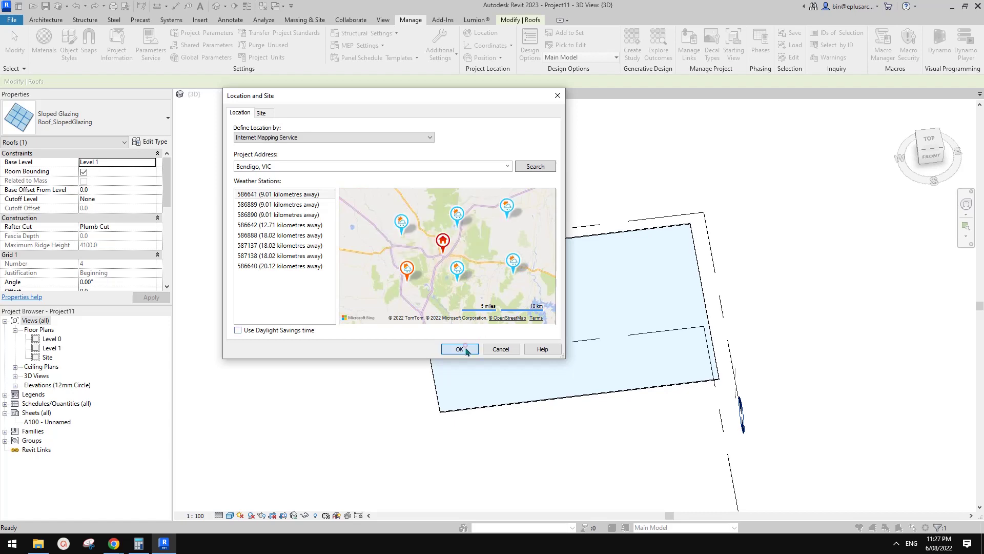
left_click(460, 349)
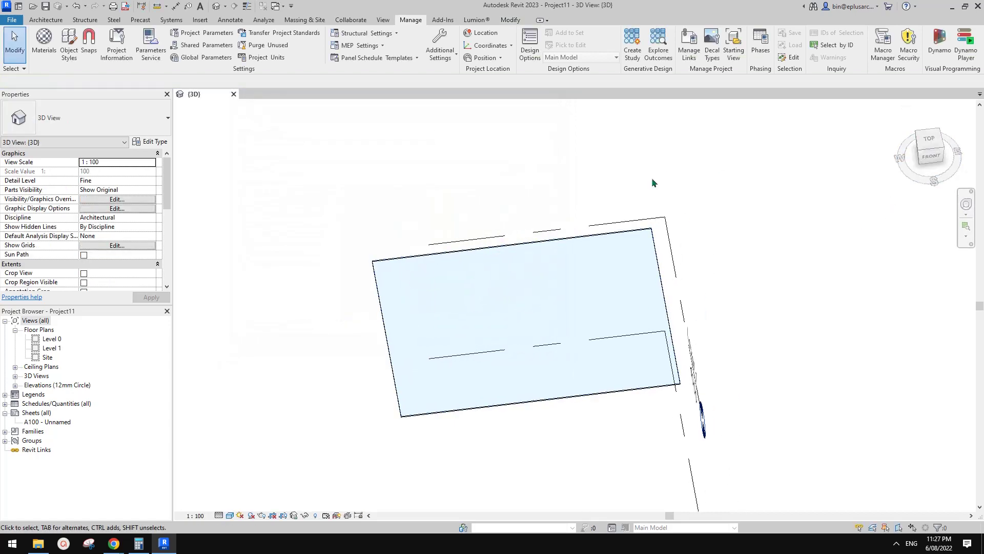
Set the sloped glazing type's Grid 1 interior mullion to Rectangular Mullion : 50x150mm
middle_click_drag(652, 183, 487, 251, "shift")
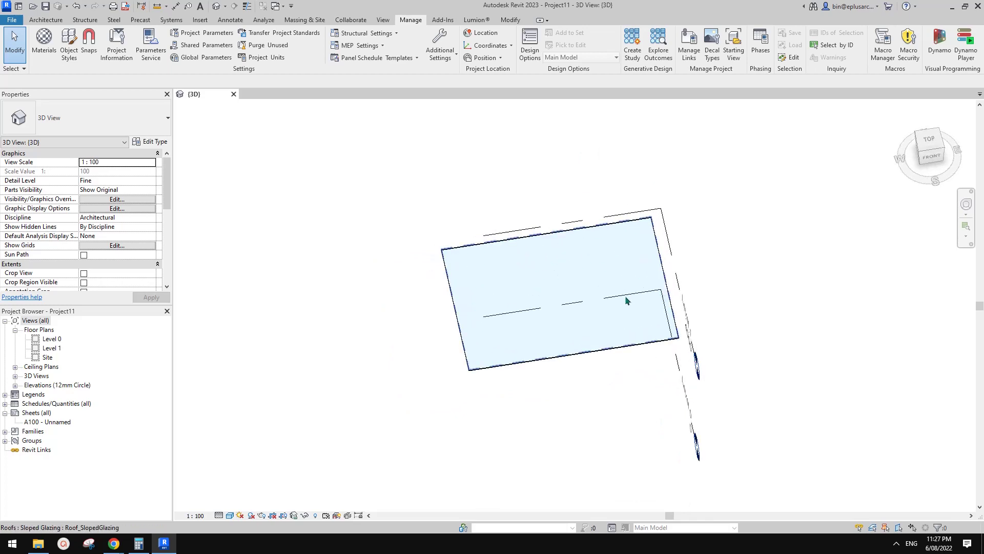
scroll(533, 308, "up", 2)
left_click(540, 258)
left_click(152, 142)
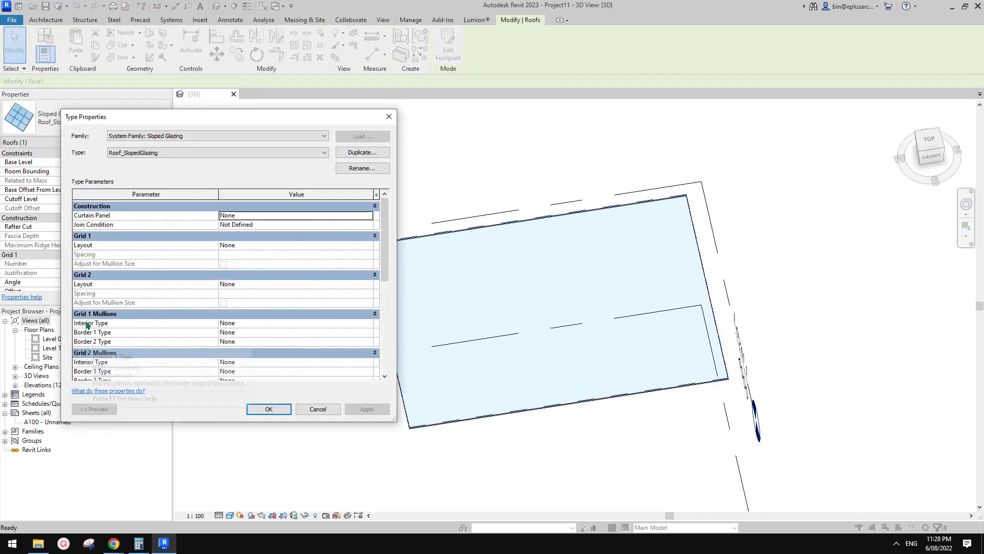
left_click(297, 323)
left_click(368, 323)
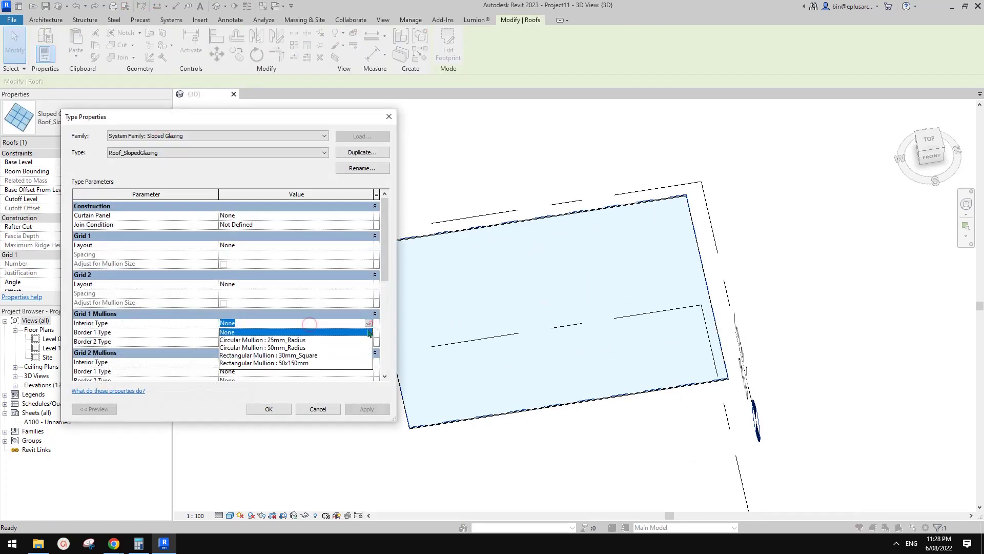
left_click(298, 363)
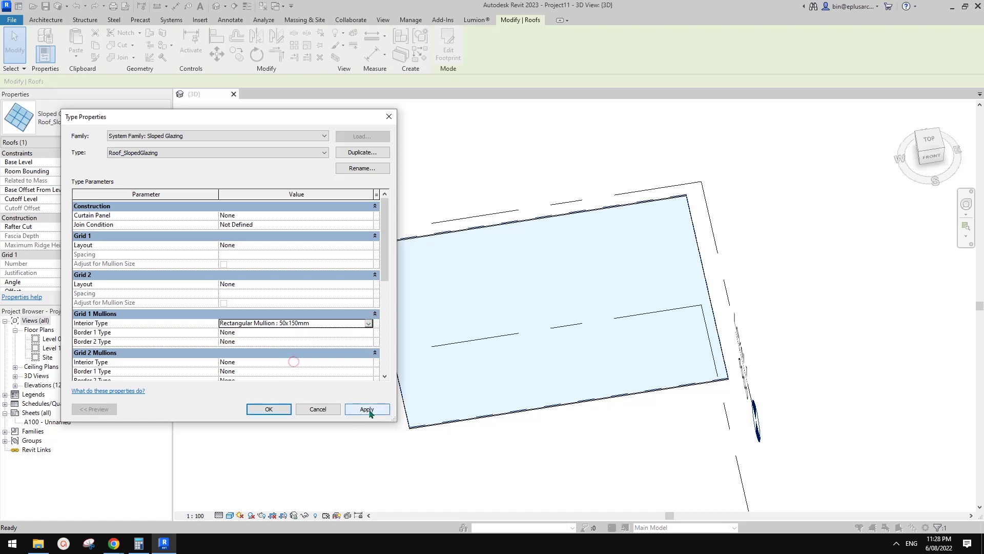
left_click(367, 409)
left_click(268, 409)
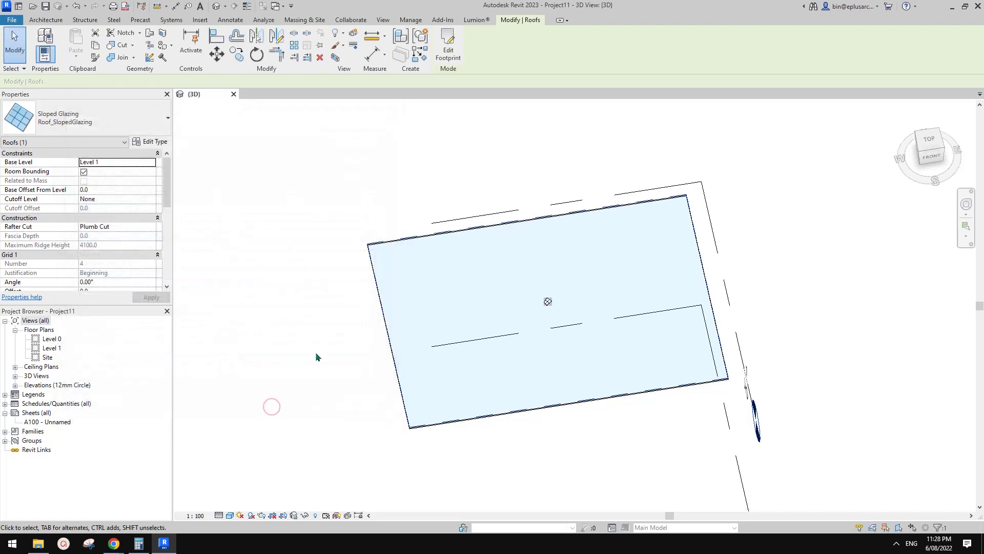
Set the sloped glazing type's Grid 1 layout to Fixed Distance with a spacing of 150 and apply it
left_click(154, 141)
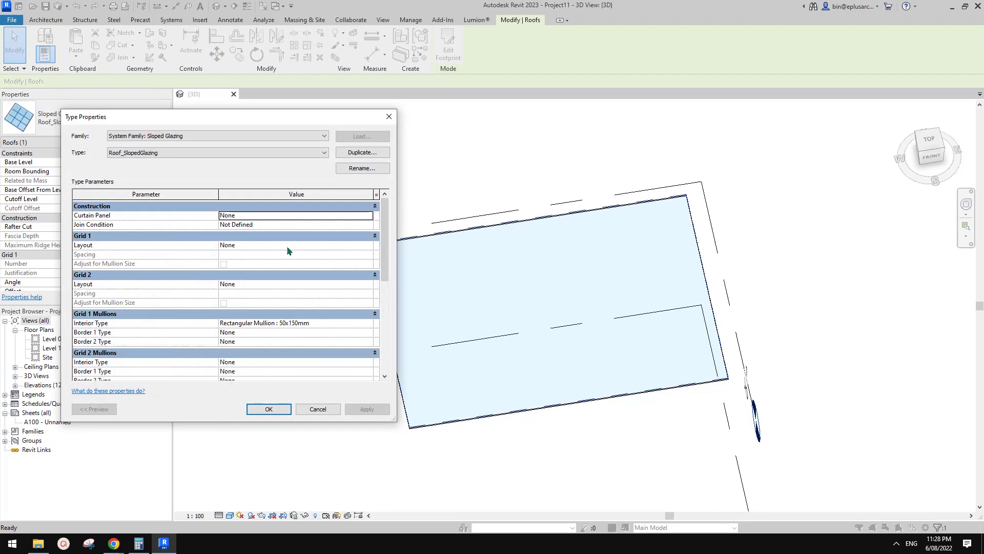
left_click(345, 323)
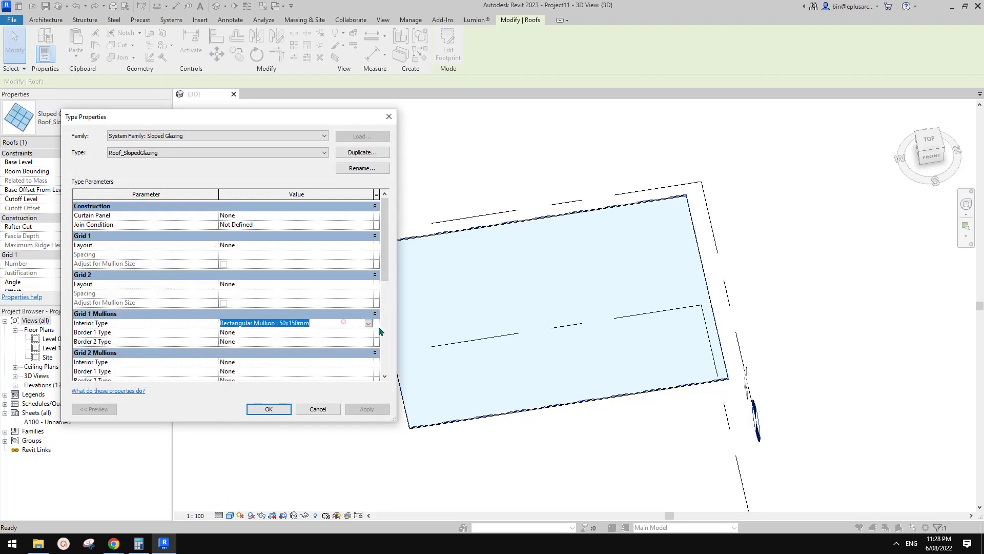
left_click(368, 323)
left_click(289, 245)
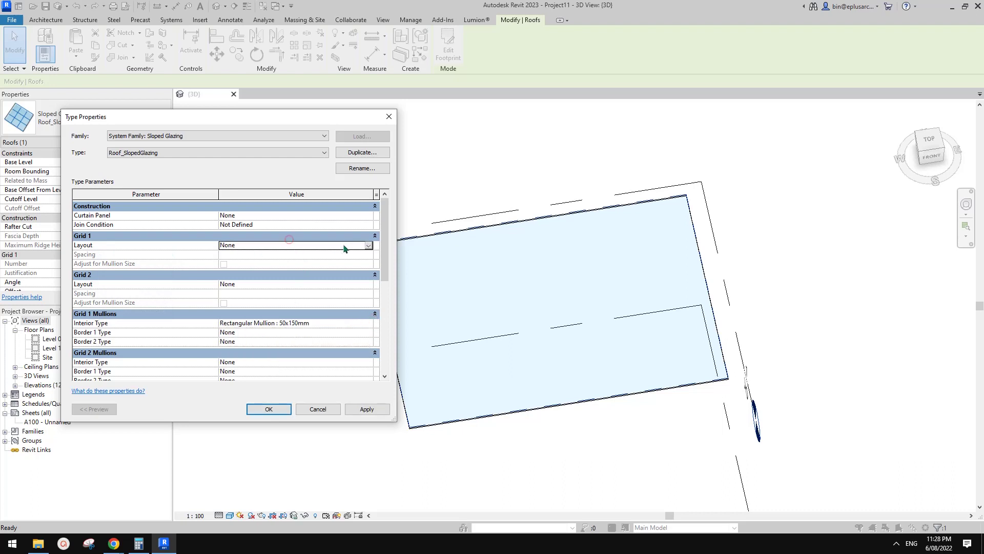
left_click(368, 245)
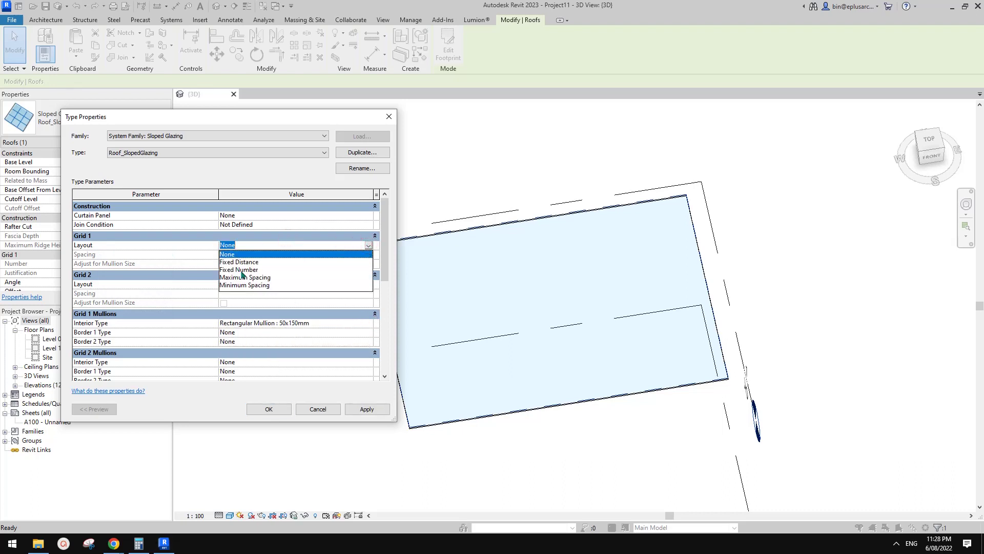
left_click(244, 261)
left_click(263, 253)
type("1")
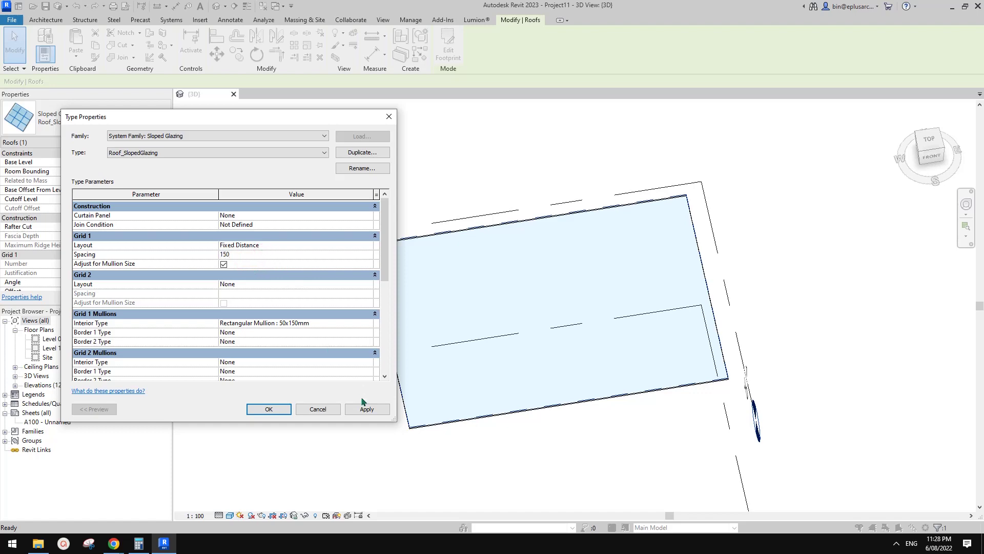
type("50")
left_click(365, 409)
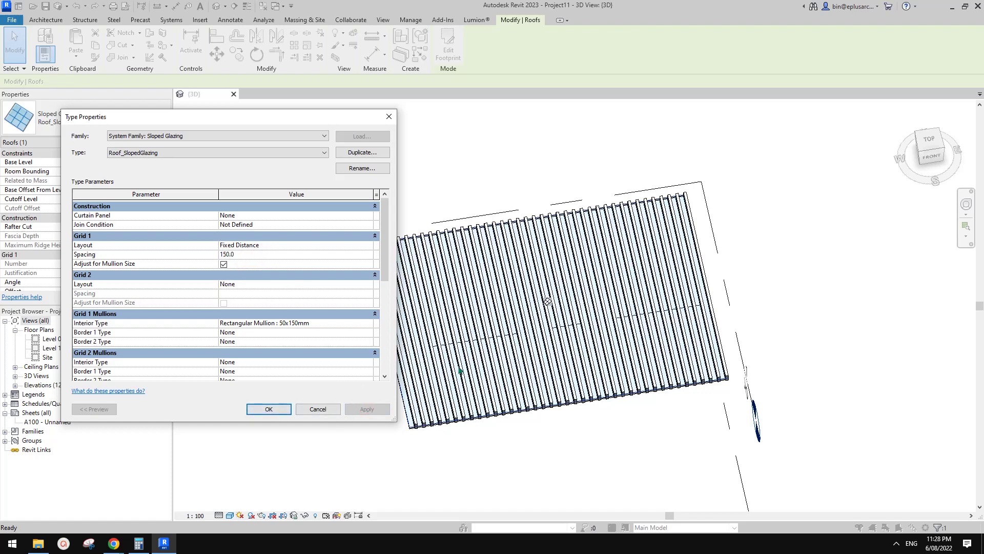
Set the Grid 1 layout to None and the Grid 2 layout to Fixed Distance with a spacing of 150
left_click(311, 245)
left_click(311, 244)
left_click(241, 254)
left_click(305, 285)
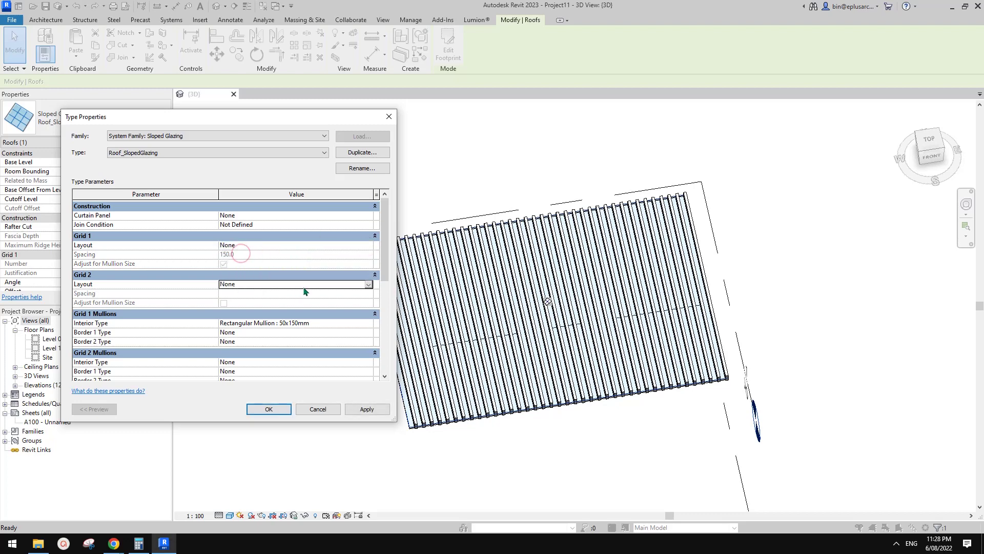
left_click(369, 284)
left_click(240, 302)
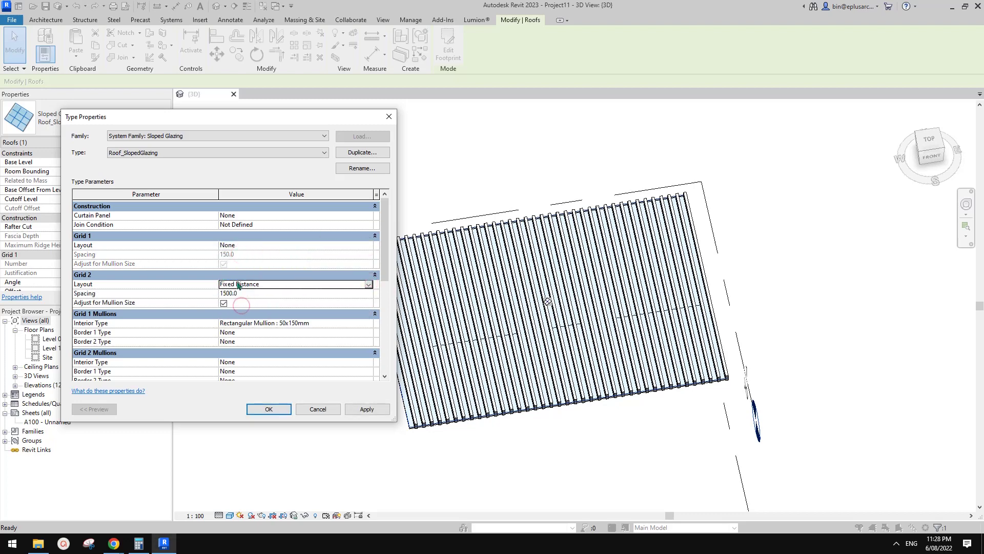
left_click(241, 293)
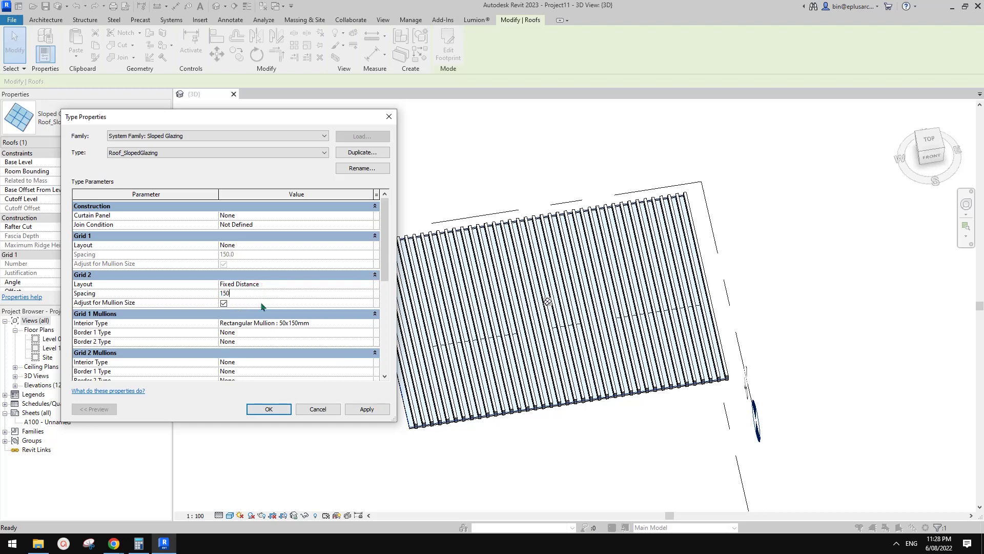
Set the Grid 1 interior mullion to None and the Grid 2 interior mullion to Rectangular Mullion : 50x150mm, and apply the changes
left_click(340, 324)
left_click(368, 323)
left_click(242, 331)
left_click(351, 363)
left_click(333, 362)
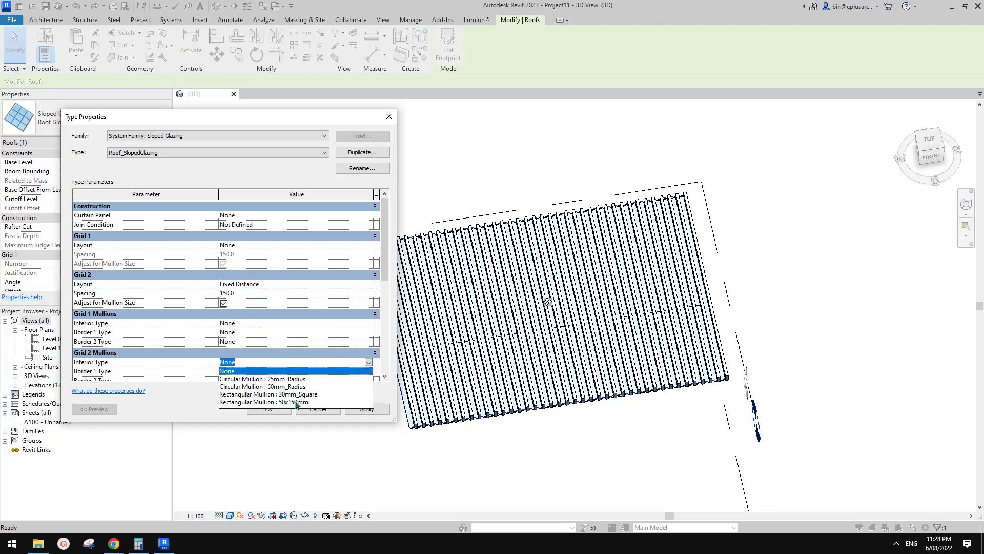
left_click(295, 402)
left_click(364, 410)
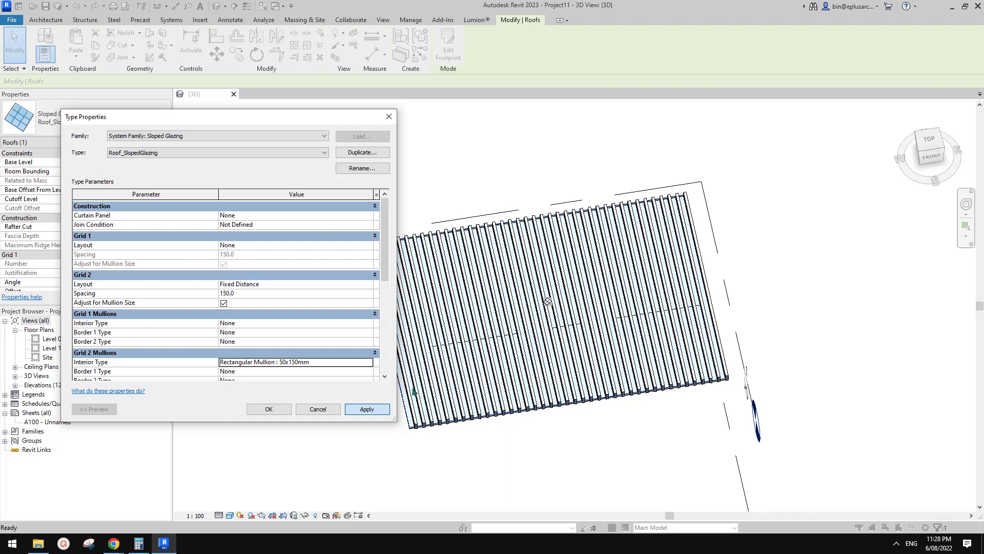
Apply the sloped glazing type changes, deleting the old type-generated gridlines, and close the type properties
left_click(367, 409)
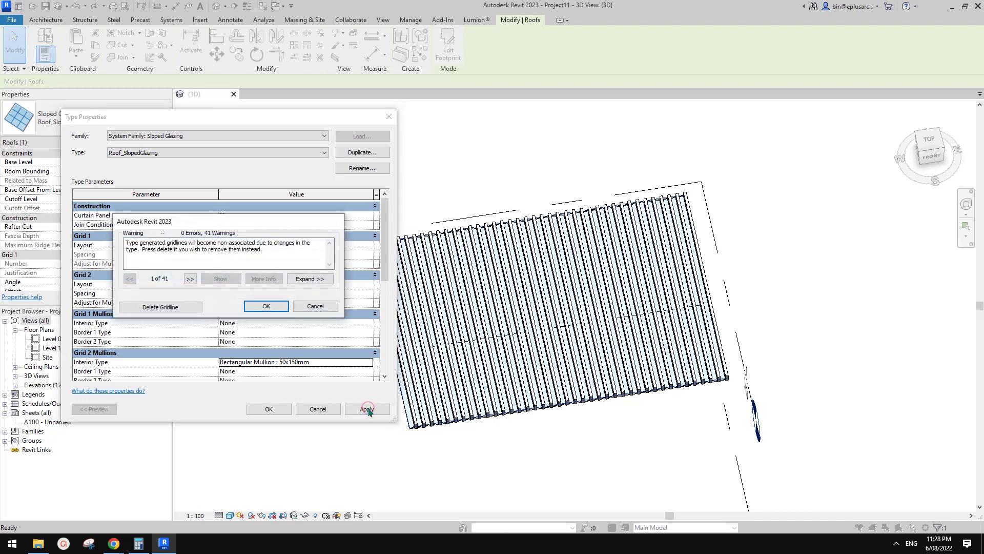
left_click(154, 307)
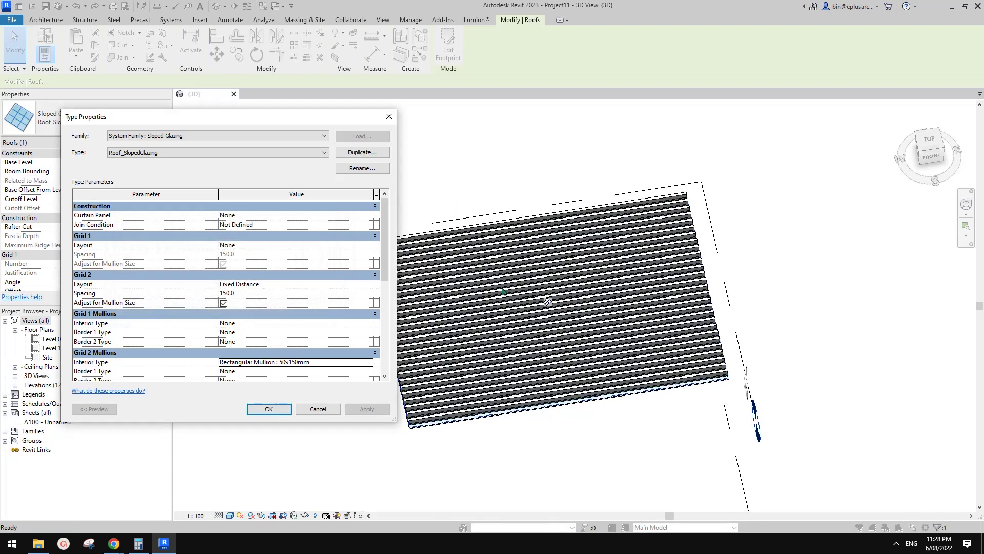
left_click(264, 409)
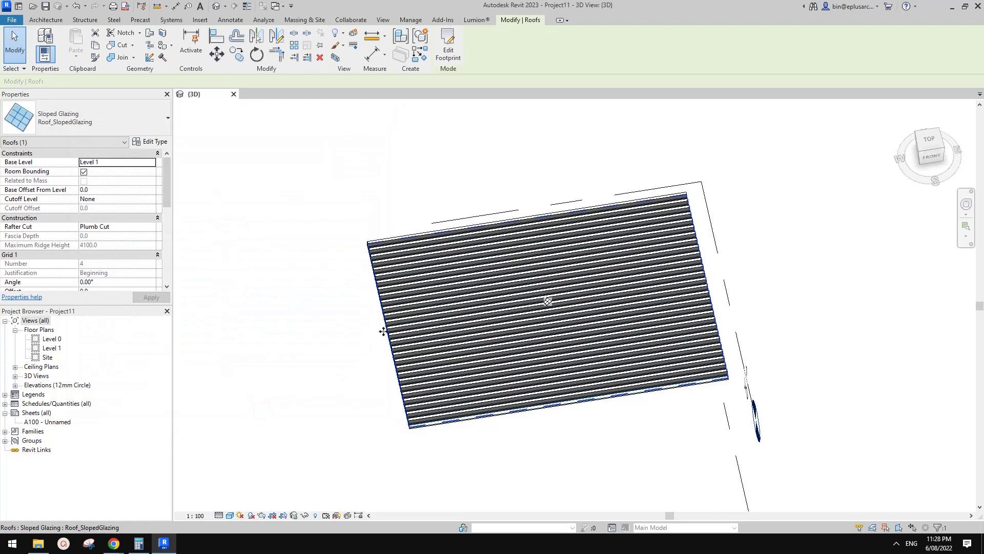
middle_click_drag(312, 325, 477, 327, "shift")
scroll(453, 396, "up", 3)
scroll(476, 327, "up", 2)
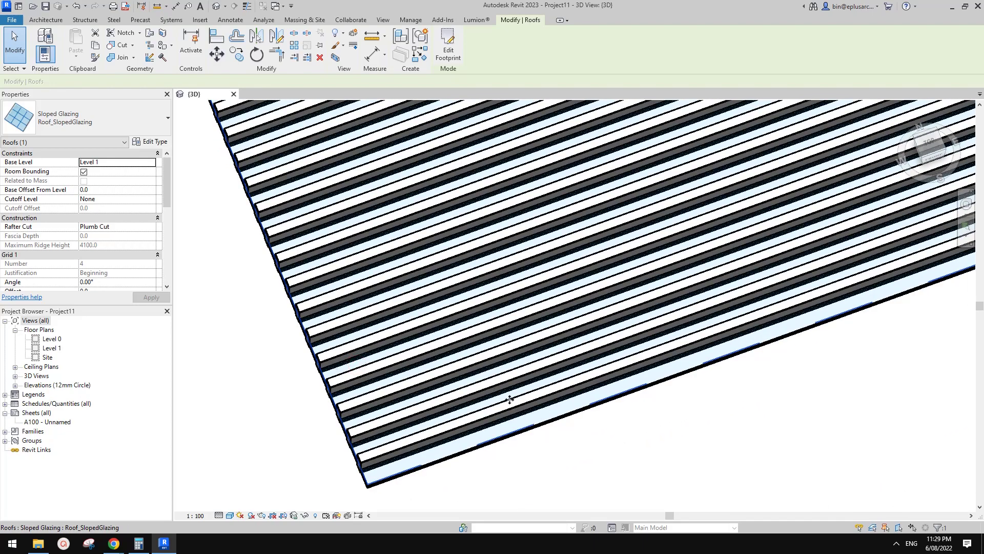
key("Escape")
scroll(530, 405, "down", 2)
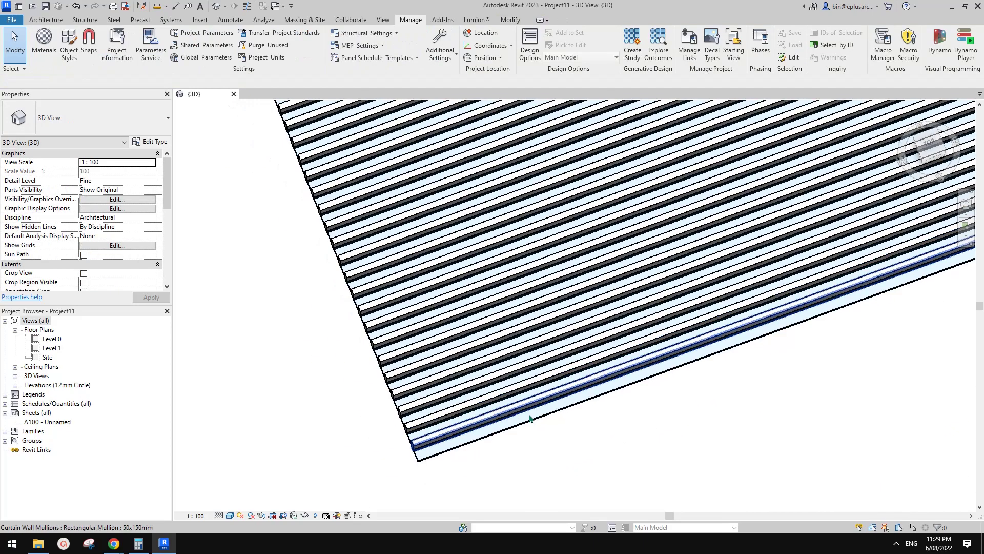
Load the Empty Panel.rfa family from the Curtain Wall Panels library folder
left_click(200, 20)
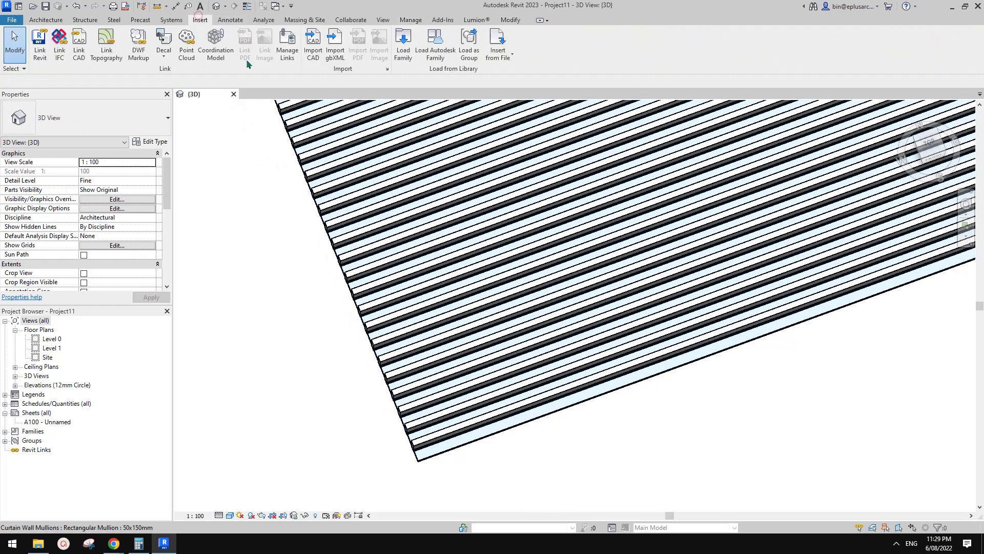
left_click(404, 44)
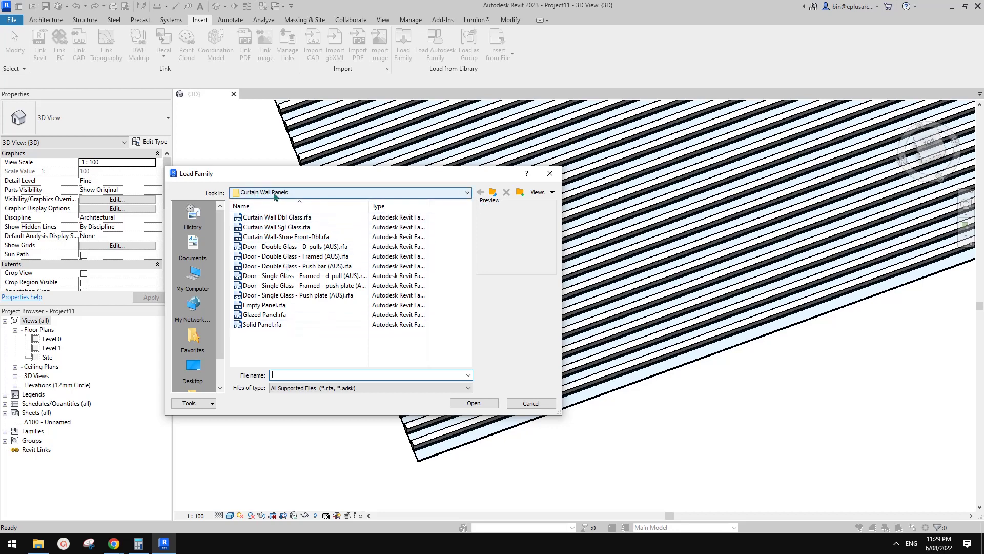
left_click(265, 306)
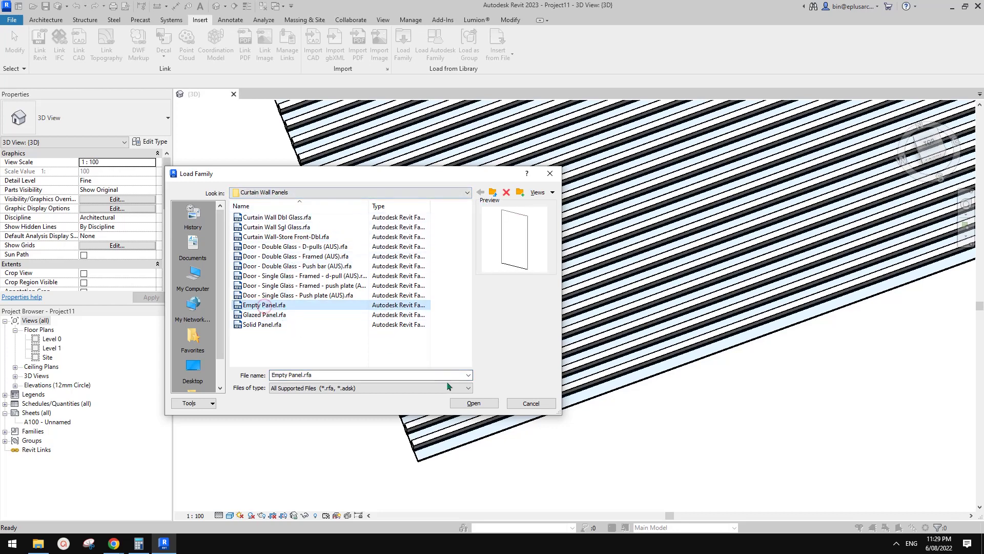
left_click(476, 403)
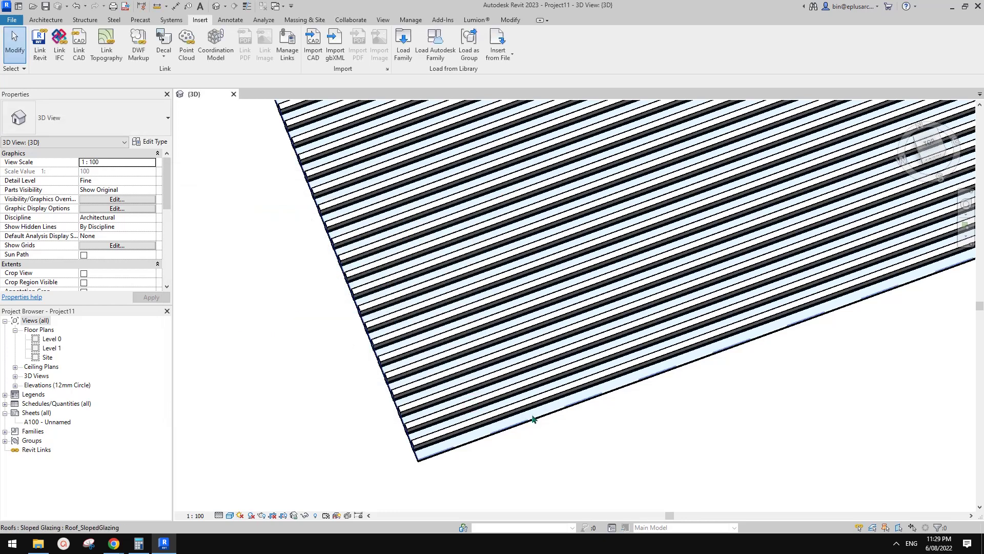
Set the sloped glazing type's curtain panel to Empty Panel : Empty Panel
left_click(533, 420)
left_click(153, 143)
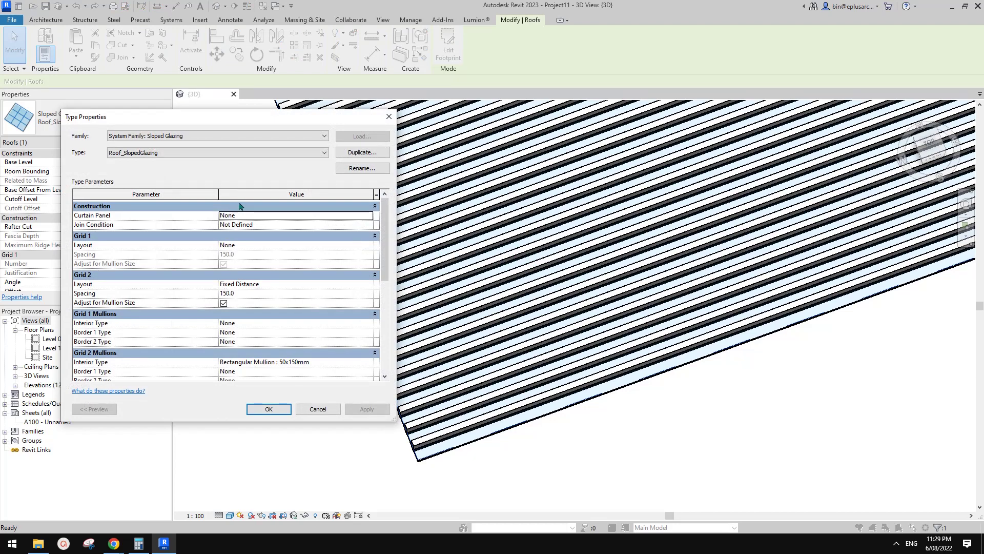
left_click(279, 215)
left_click(369, 216)
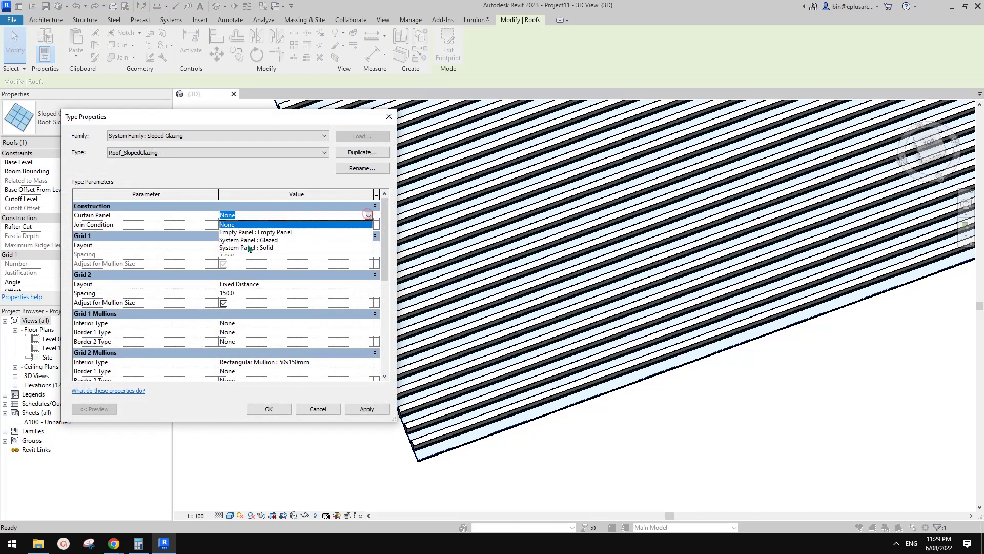
left_click(273, 233)
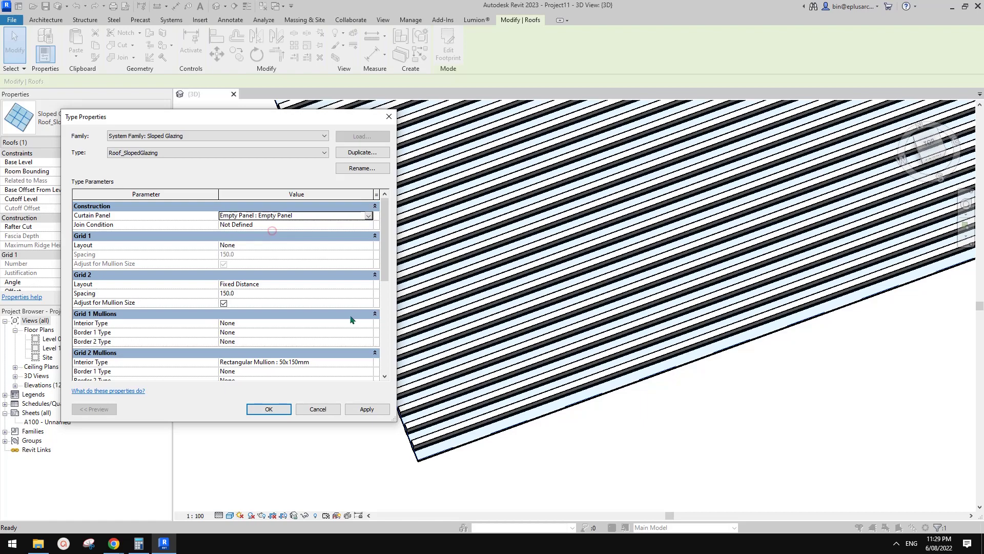
left_click(280, 408)
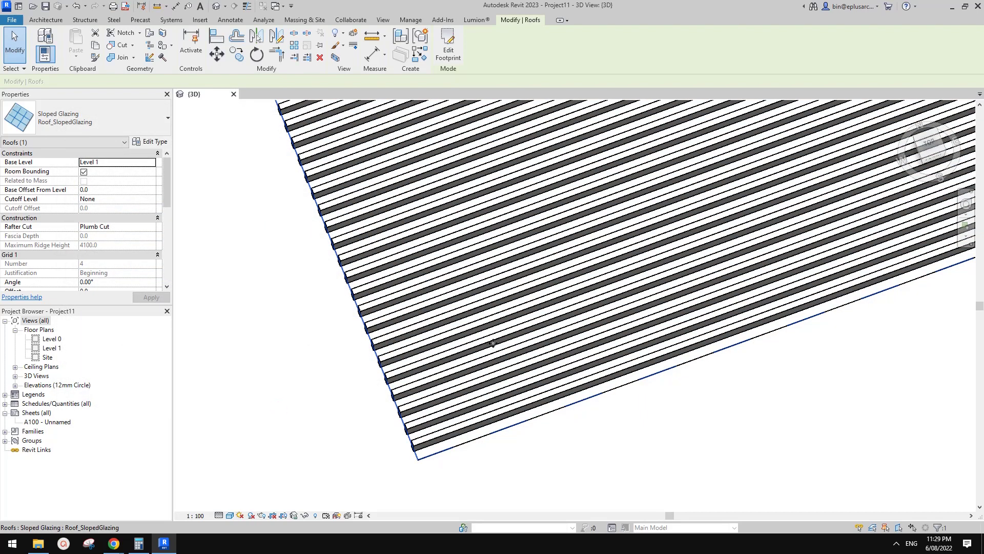
scroll(402, 225, "down", 3)
key("Escape")
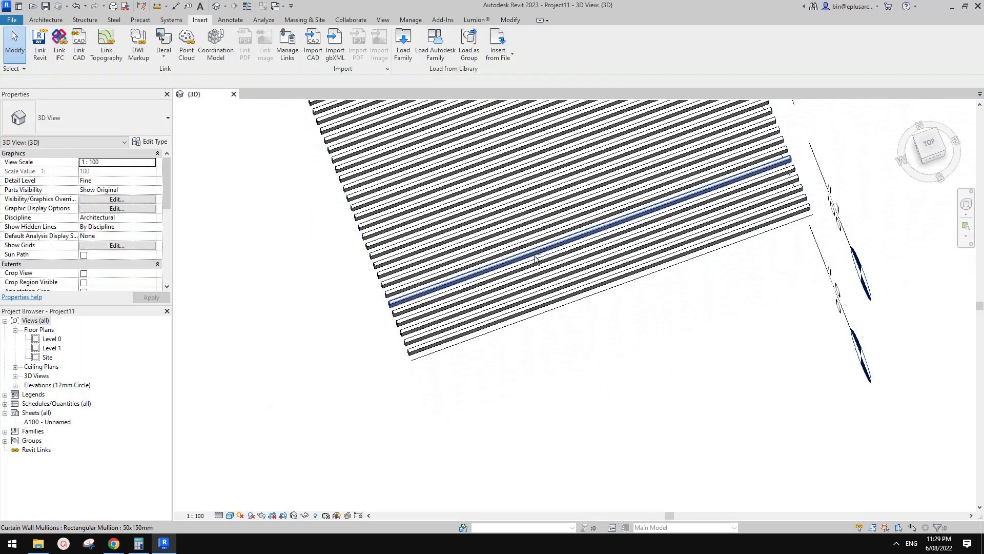
Stretch the roof footprint's north-west corner outward so the north edge slants, then finish by deleting the failing panel type and substituting system panels
middle_click_drag(536, 259, 417, 369, "shift")
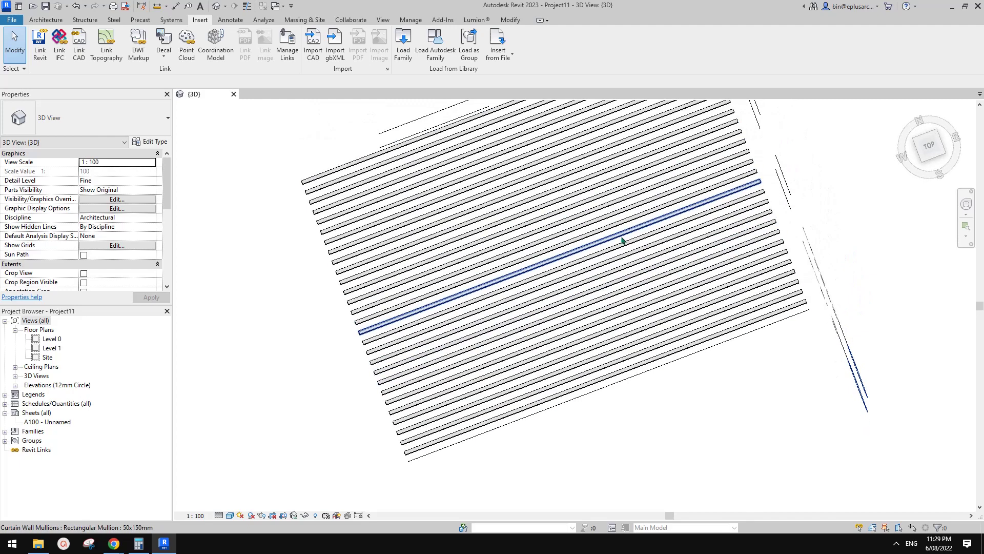
middle_click_drag(622, 240, 510, 158, "shift")
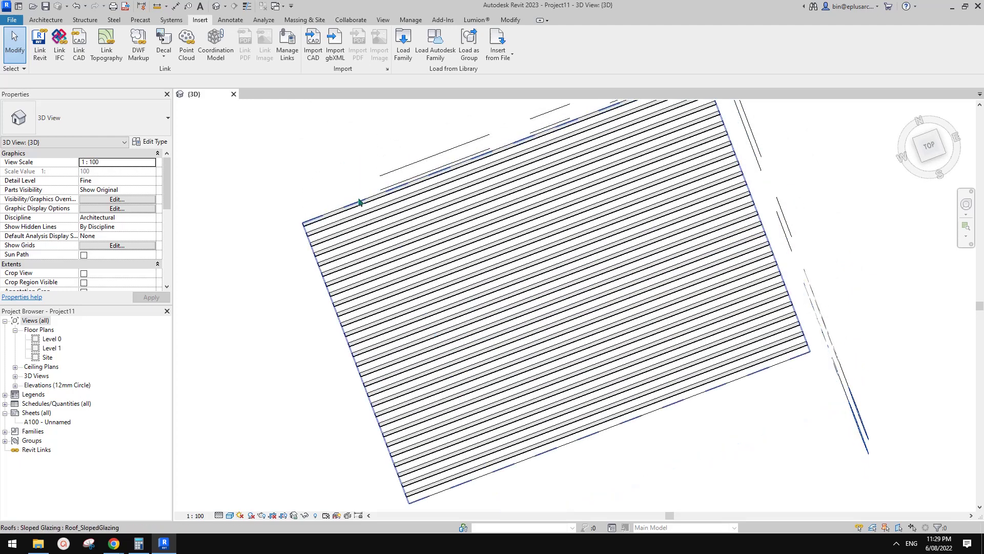
double_click(359, 202)
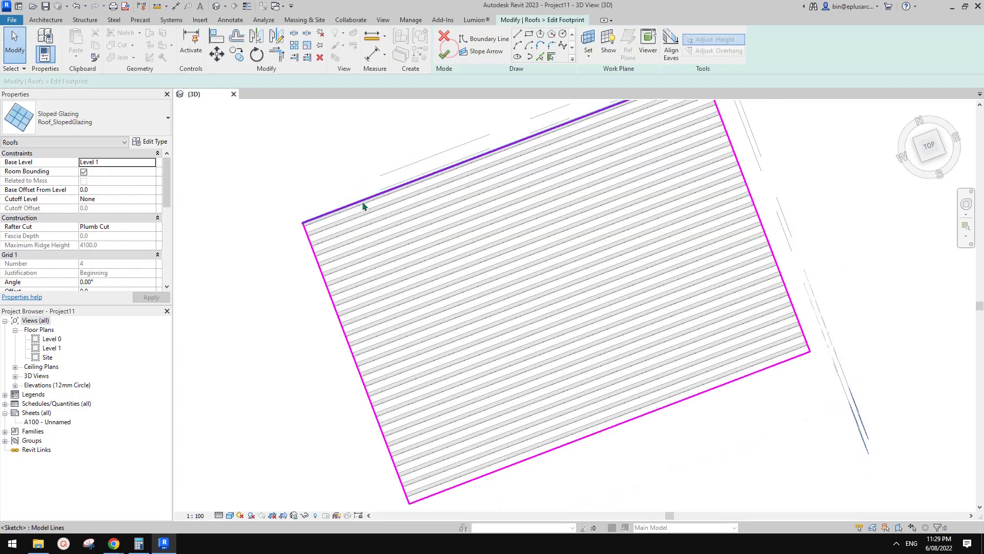
left_click(362, 201)
middle_click_drag(357, 213, 376, 282)
left_click_drag(329, 258, 304, 246)
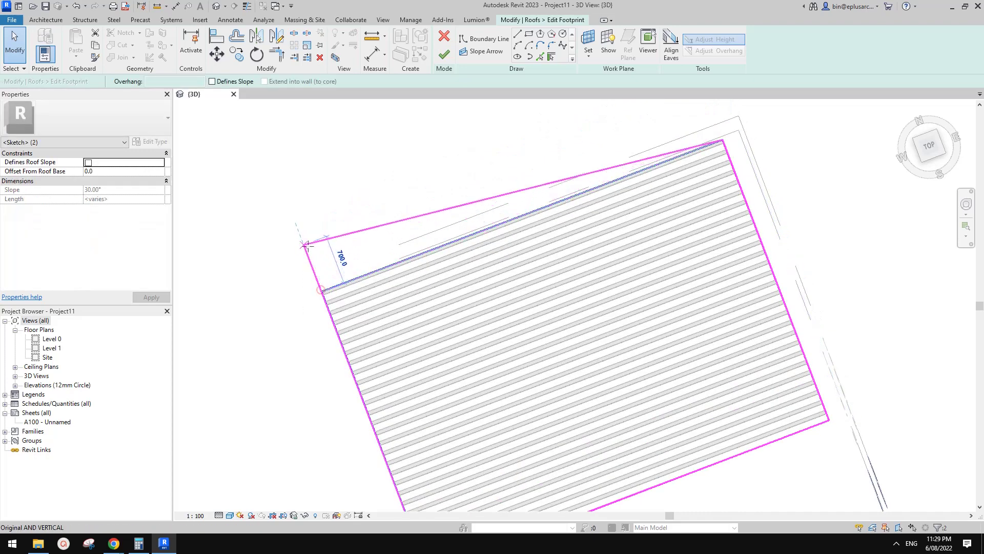
left_click(445, 59)
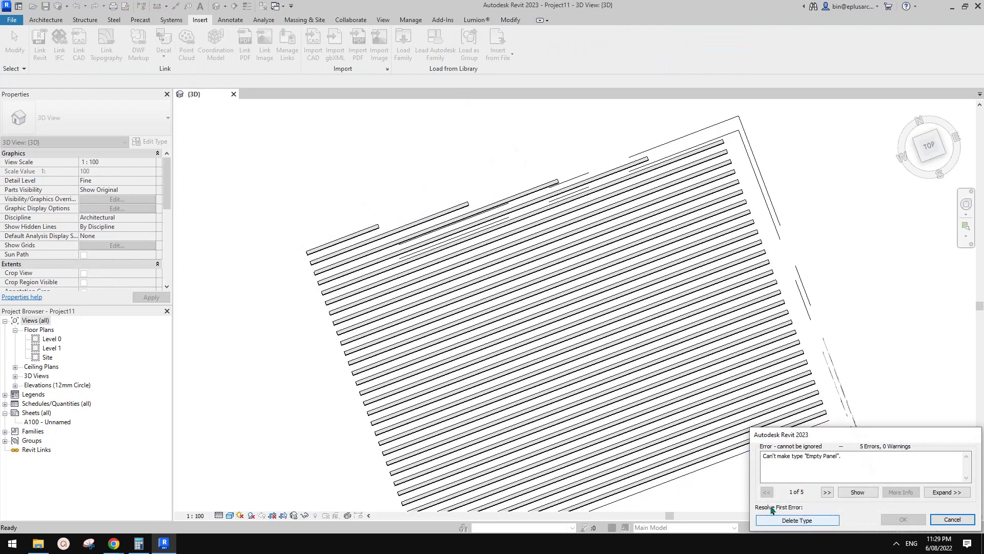
left_click(797, 520)
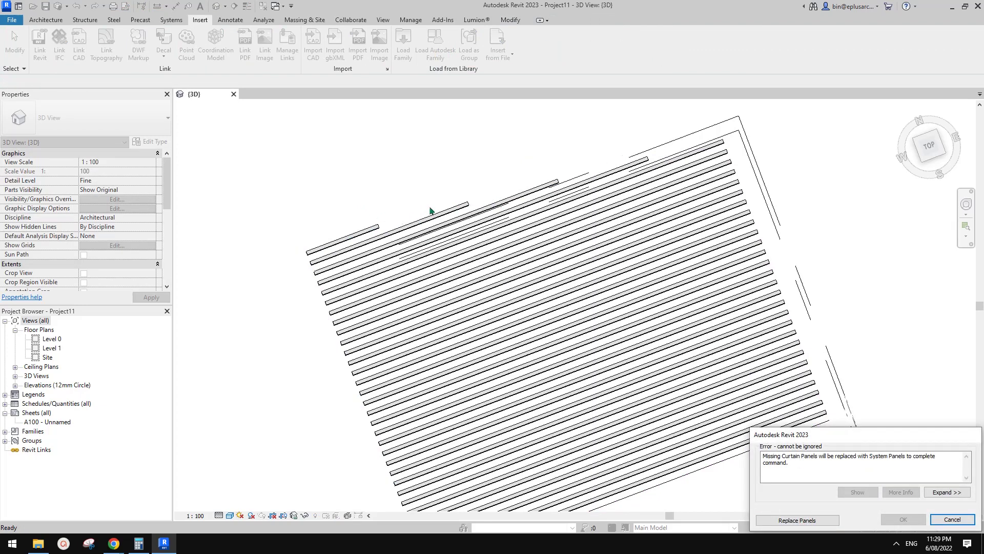
left_click(798, 520)
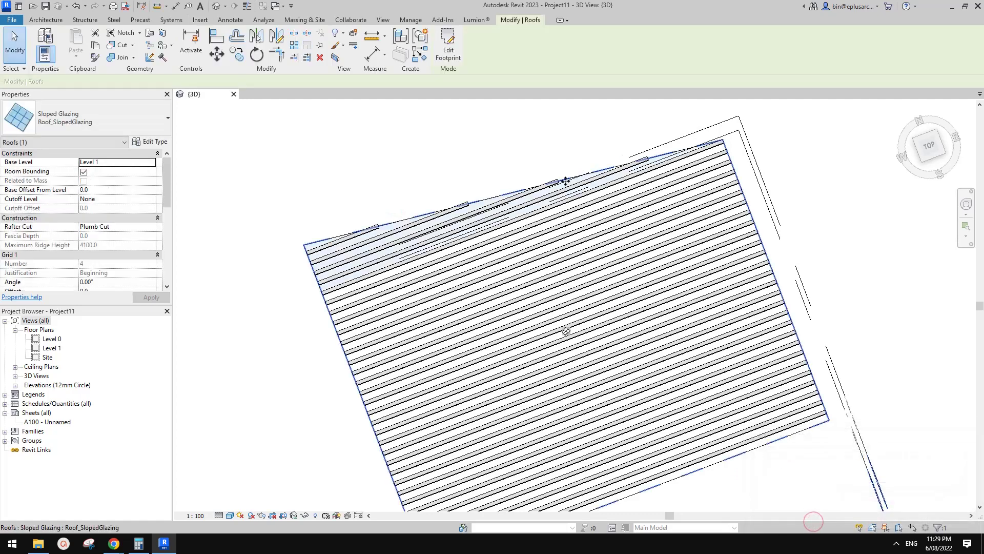
Inspect a panel along the roof's slanted edge to see its type, and review the whole shade panel in 3D
scroll(376, 244, "up", 4)
key("Tab")
left_click(391, 221)
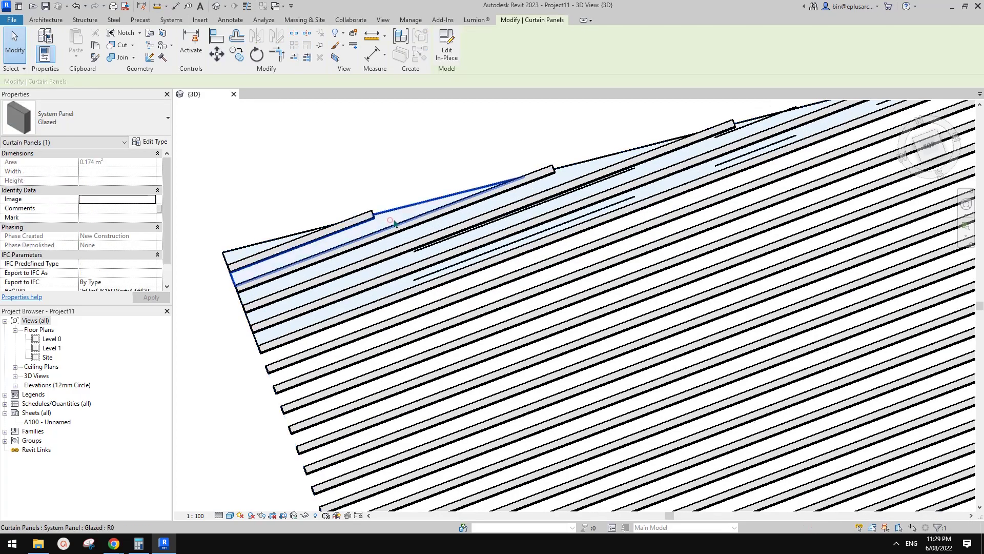
scroll(285, 268, "down", 1)
middle_click_drag(284, 269, 330, 246)
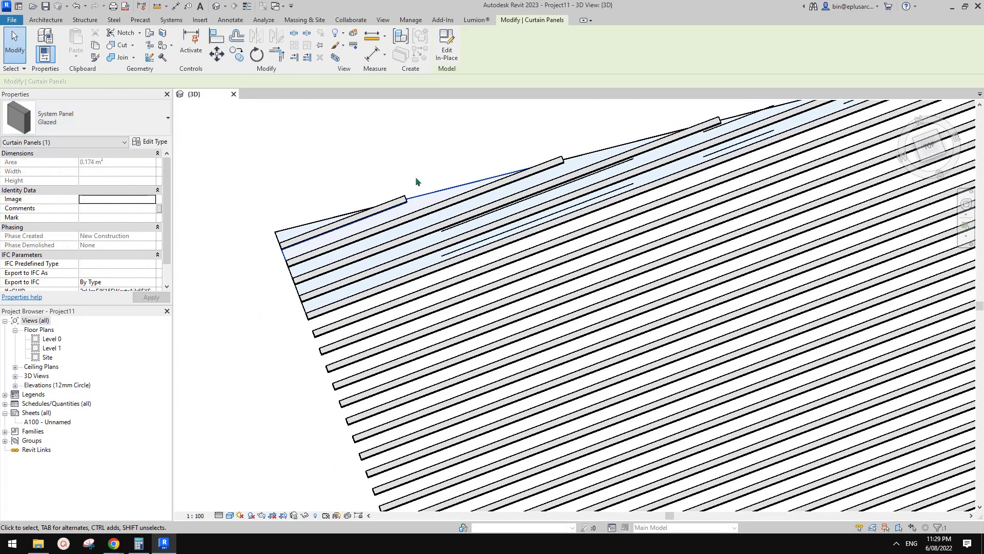
key("Escape")
scroll(466, 209, "down", 5)
middle_click_drag(512, 287, 467, 223, "shift")
scroll(545, 216, "up", 2)
middle_click_drag(293, 452, 292, 440)
middle_click_drag(298, 395, 331, 404)
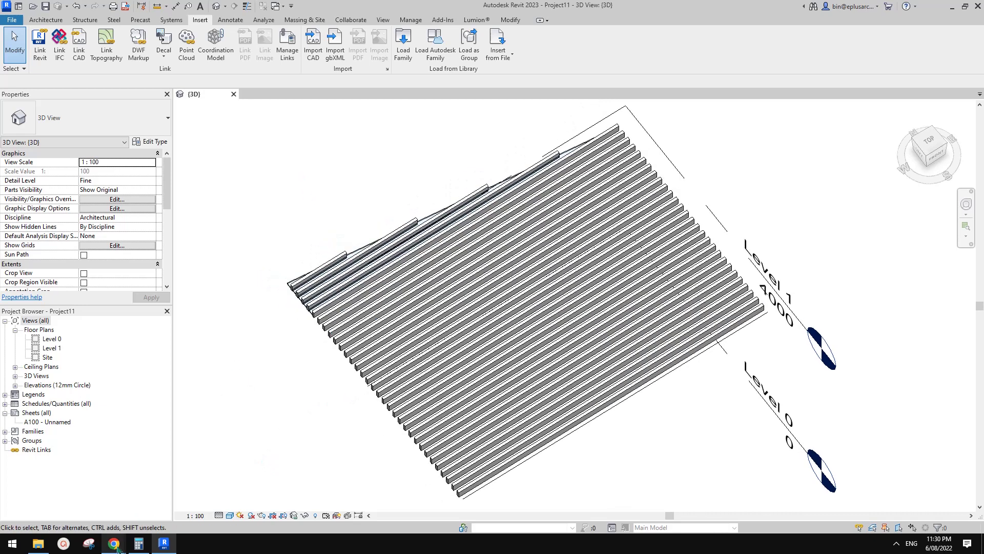
Switch to Chrome and find the BAS235 group post with the attached Empty System Panel.rvt file
mouse_move(114, 542)
left_click(275, 500)
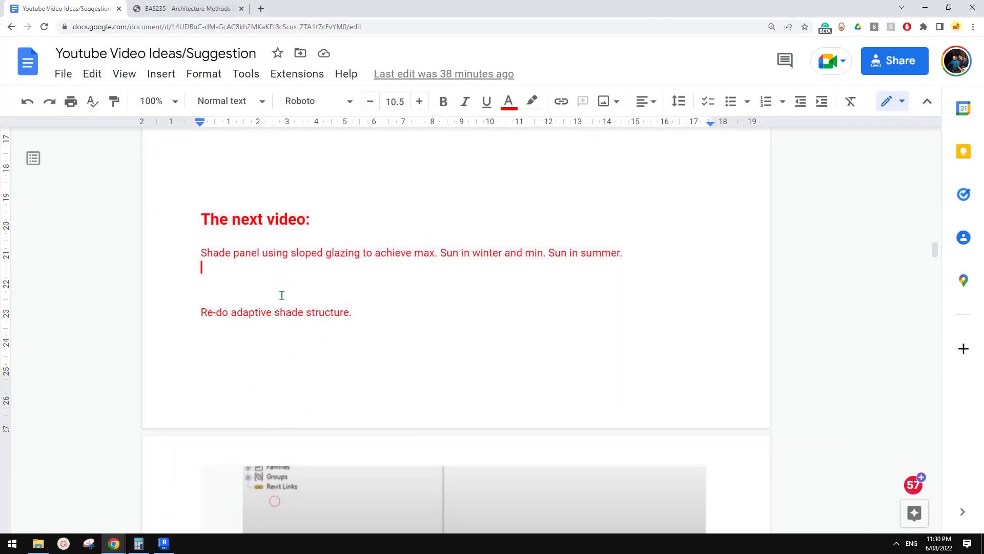
left_click(193, 7)
scroll(357, 326, "down", 1)
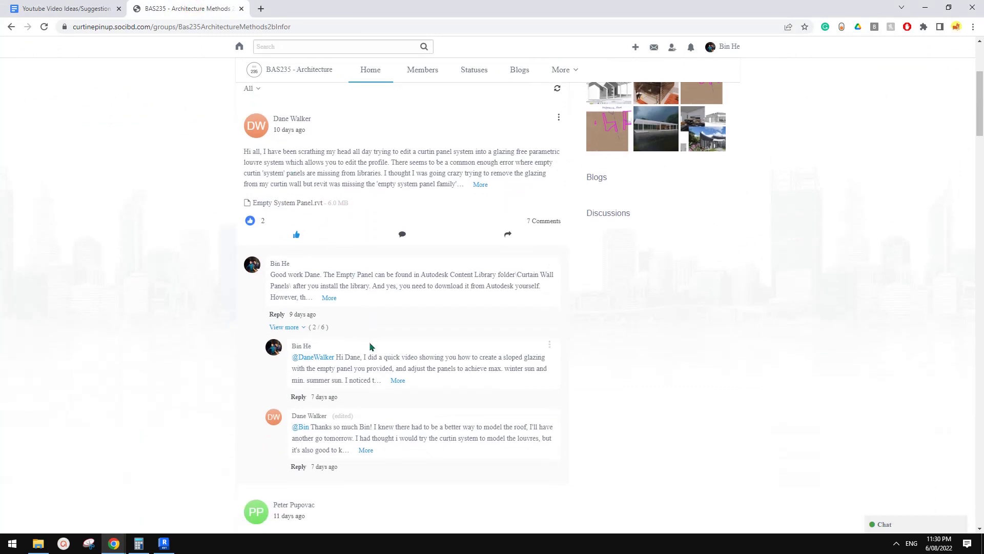
scroll(370, 229, "up", 1)
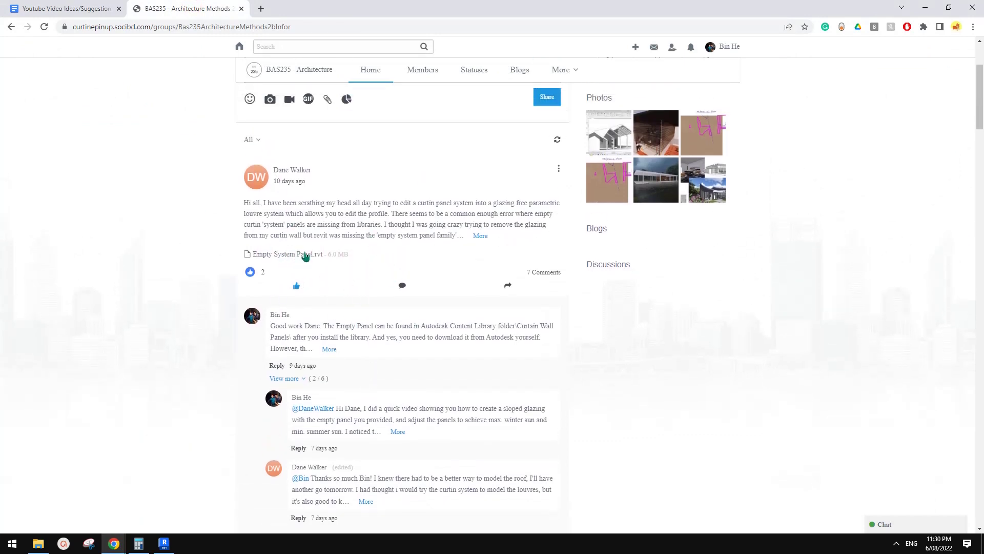
left_click(164, 543)
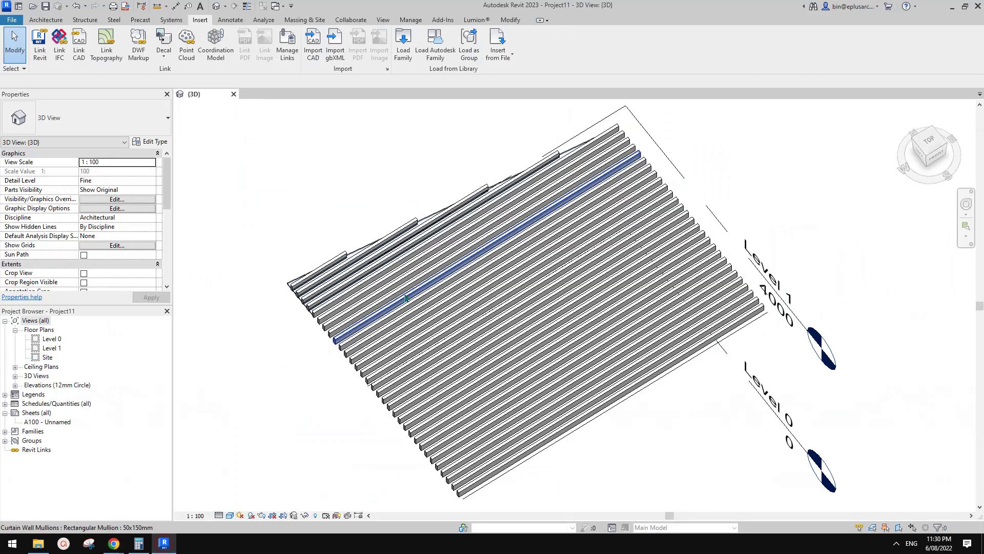
left_click(19, 6)
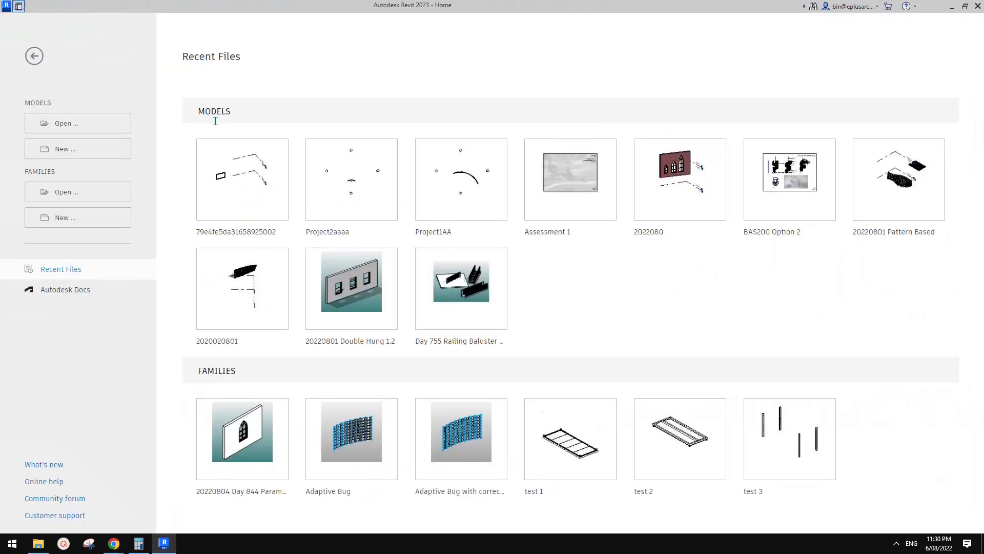
left_click(241, 185)
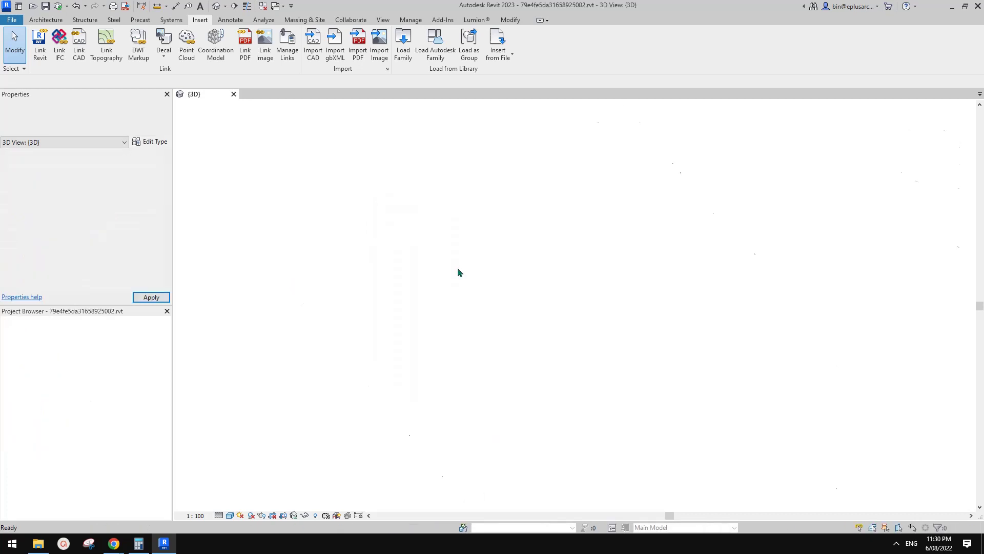
scroll(401, 339, "up", 3)
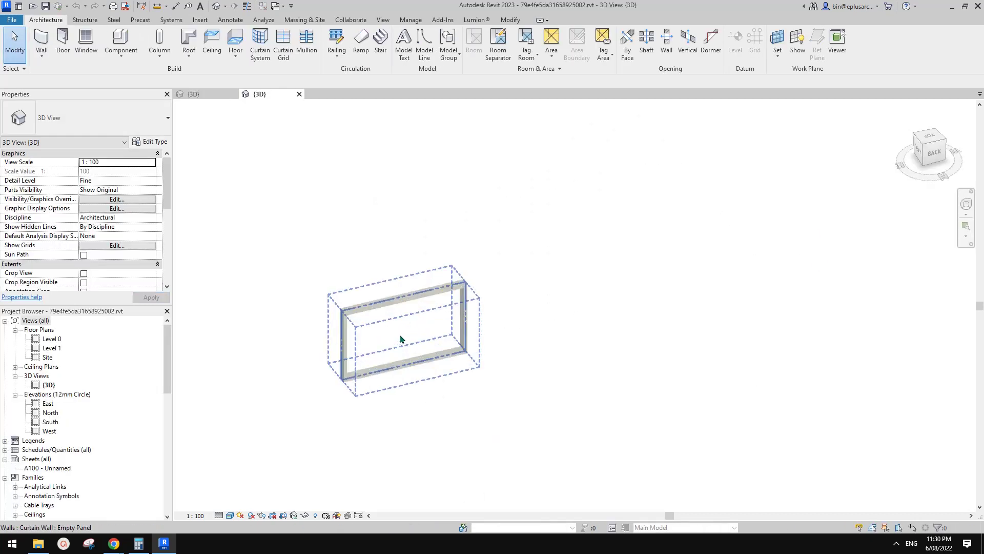
left_click(400, 339)
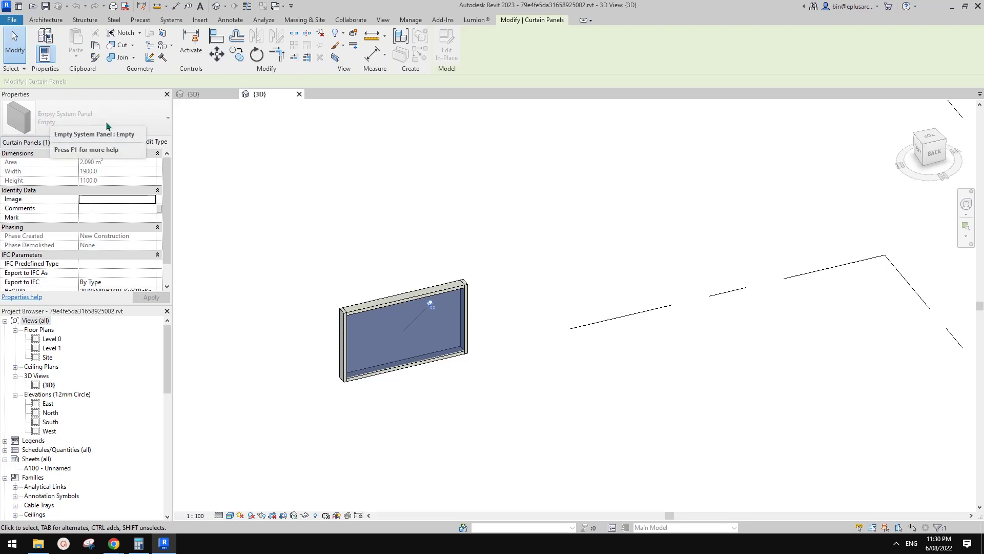
left_click(433, 209)
Copy the Empty Panel curtain wall from the opened model and paste it into Project11 beside the shade panel
left_click(445, 285)
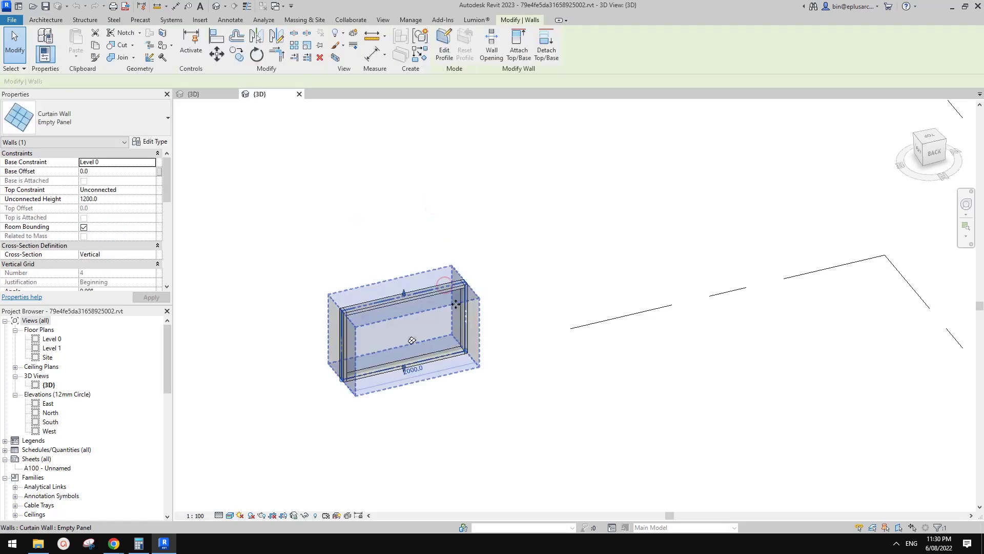
left_click(204, 97)
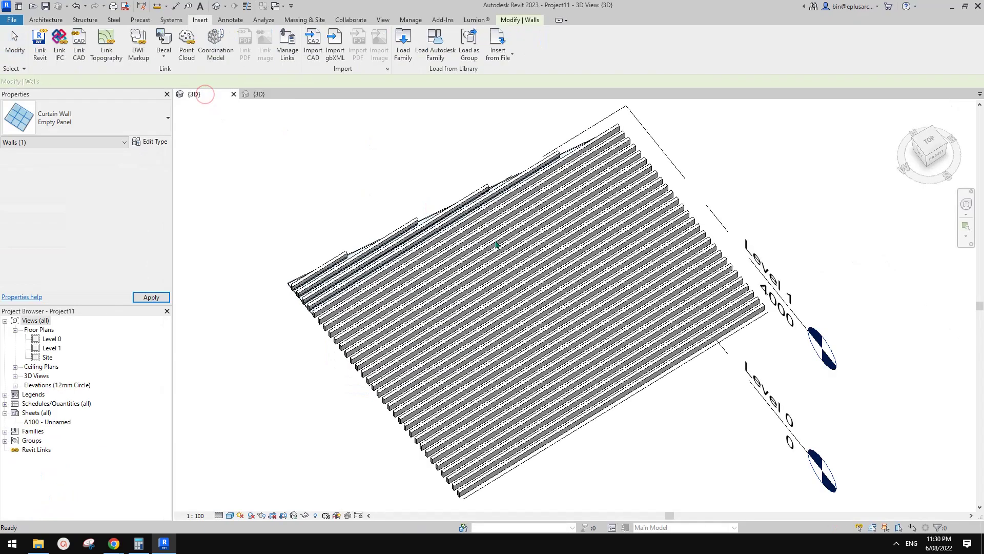
left_click(853, 302)
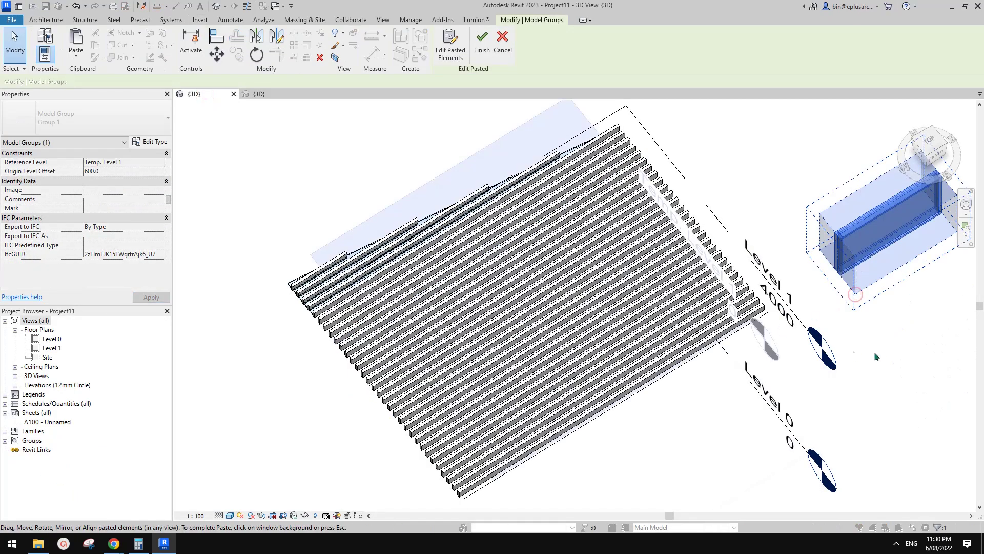
left_click(466, 187)
Set the curtain panel of the Roof_SlopedGlazing type to Empty System Panel : Empty
scroll(466, 188, "up", 1)
scroll(416, 220, "up", 3)
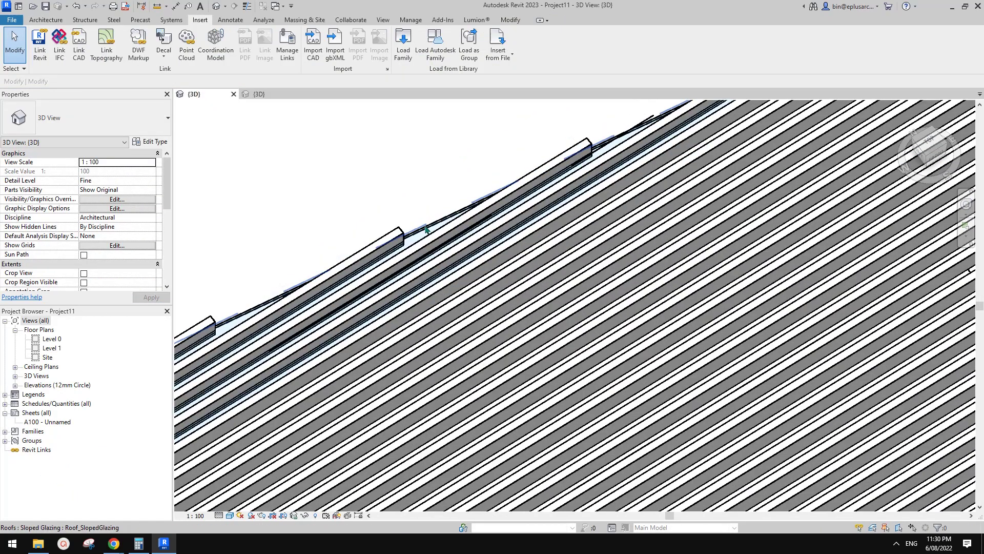
left_click(418, 223)
scroll(420, 227, "down", 4)
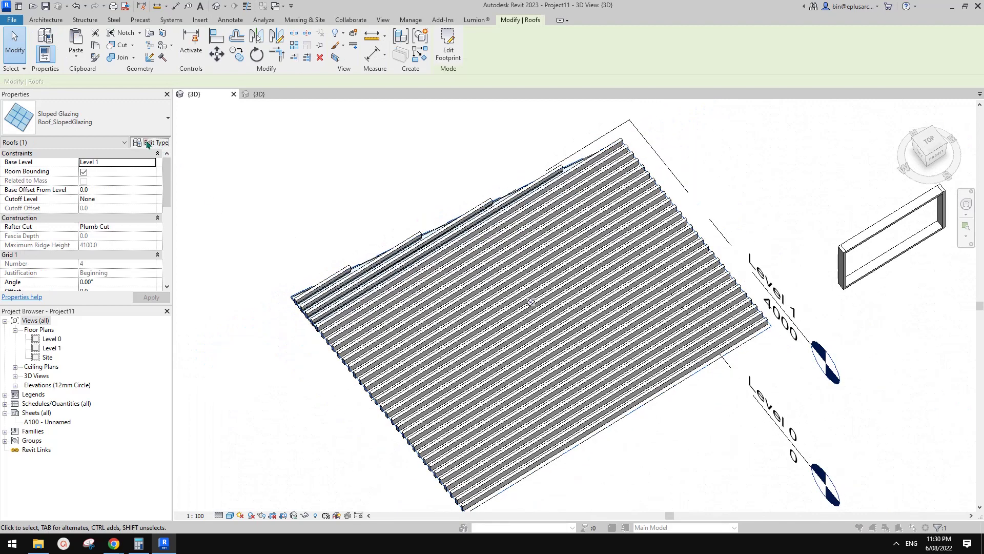
left_click(150, 141)
left_click(356, 216)
left_click(368, 216)
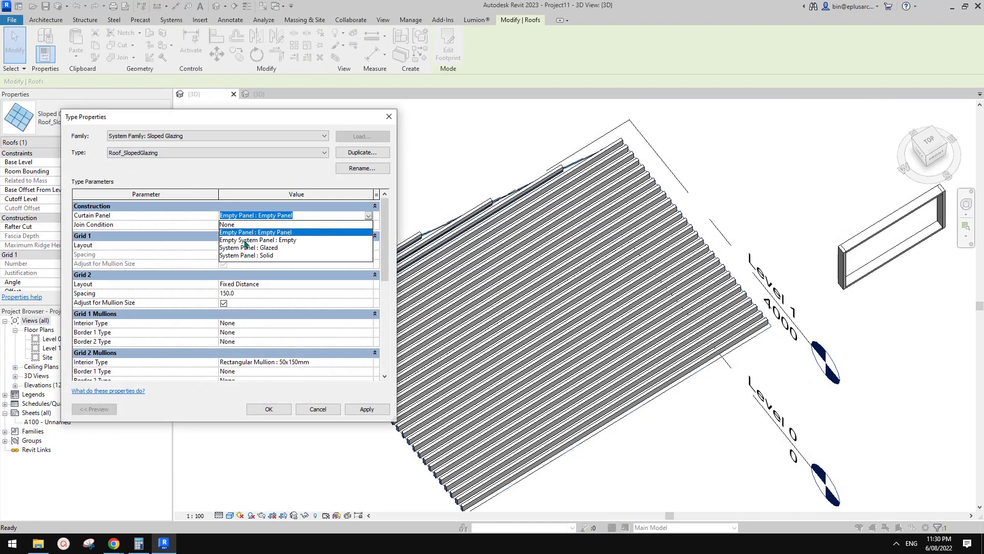
left_click(265, 240)
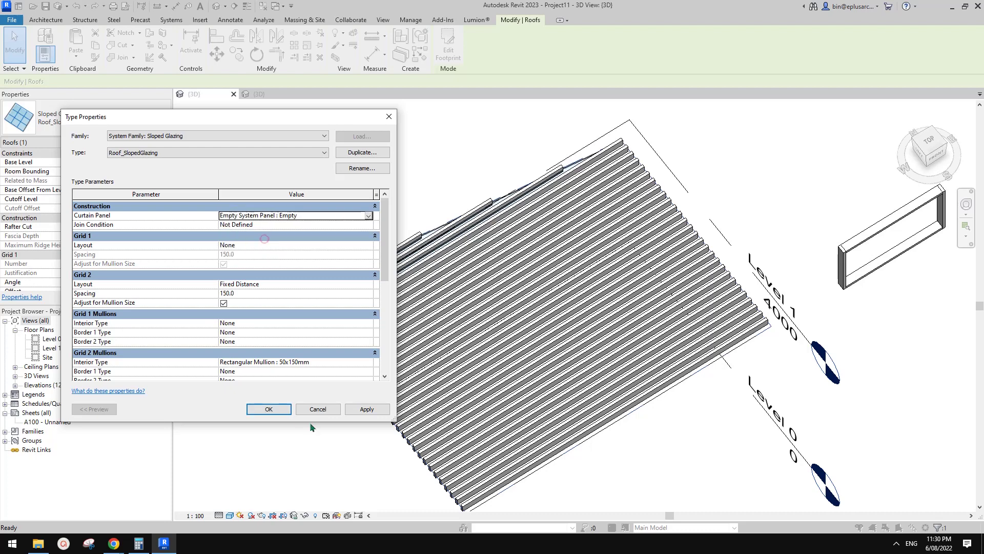
left_click(271, 408)
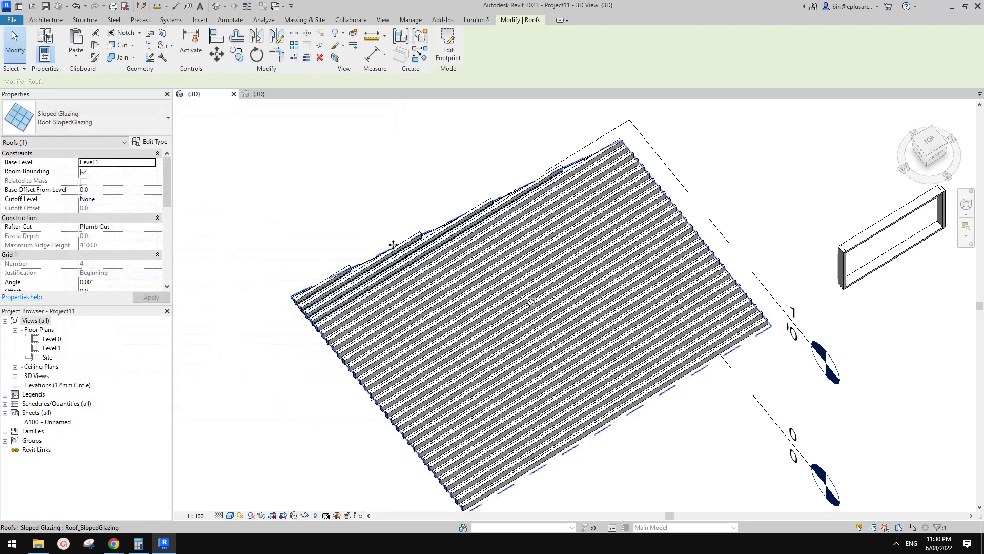
Pin the mullions and panels along the roof's slanted edge so they follow the roof type
scroll(400, 251, "down", 2)
left_click(326, 222)
left_click_drag(277, 149, 587, 329)
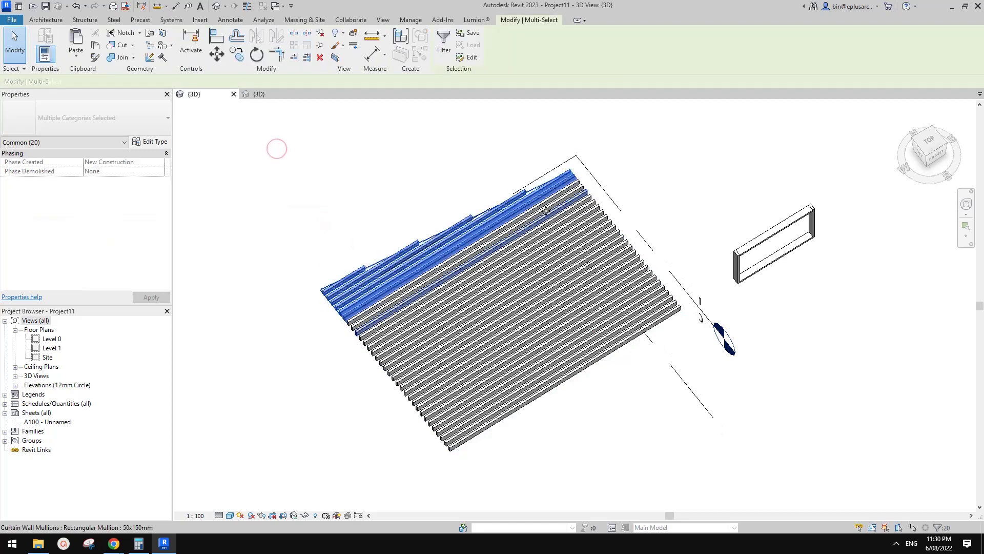
left_click(320, 34)
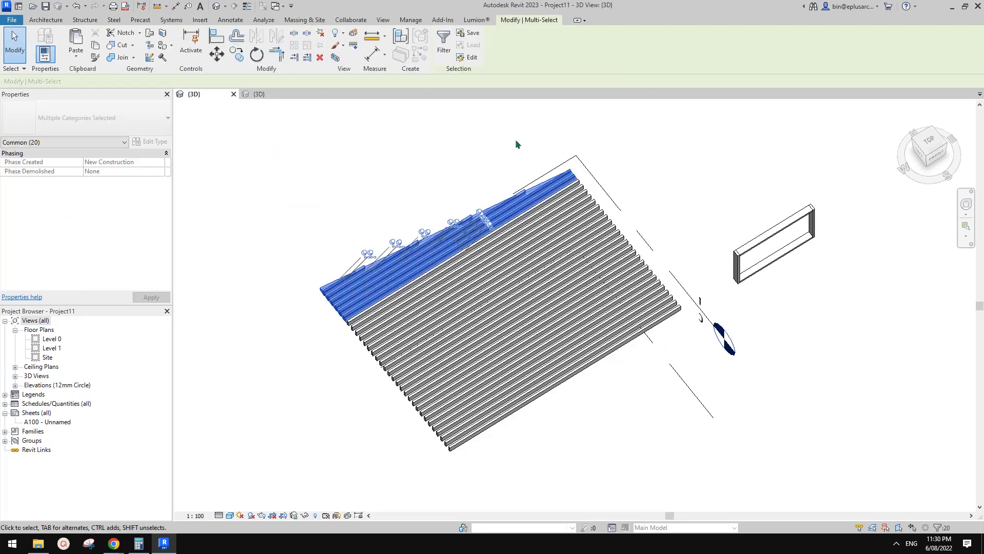
left_click(444, 161)
Check which type is assigned to a panel along the roof's slanted edge
scroll(345, 263, "up", 3)
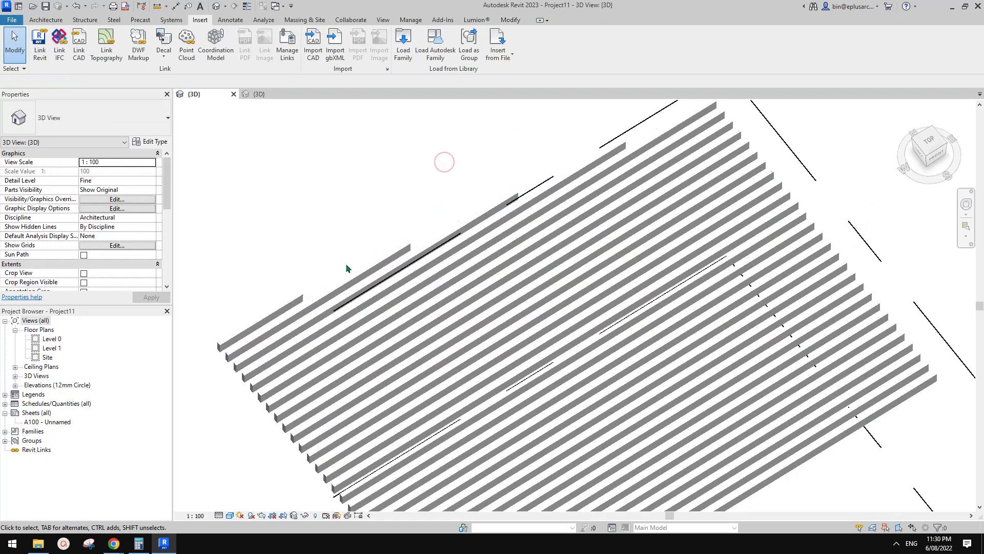
scroll(346, 263, "up", 5)
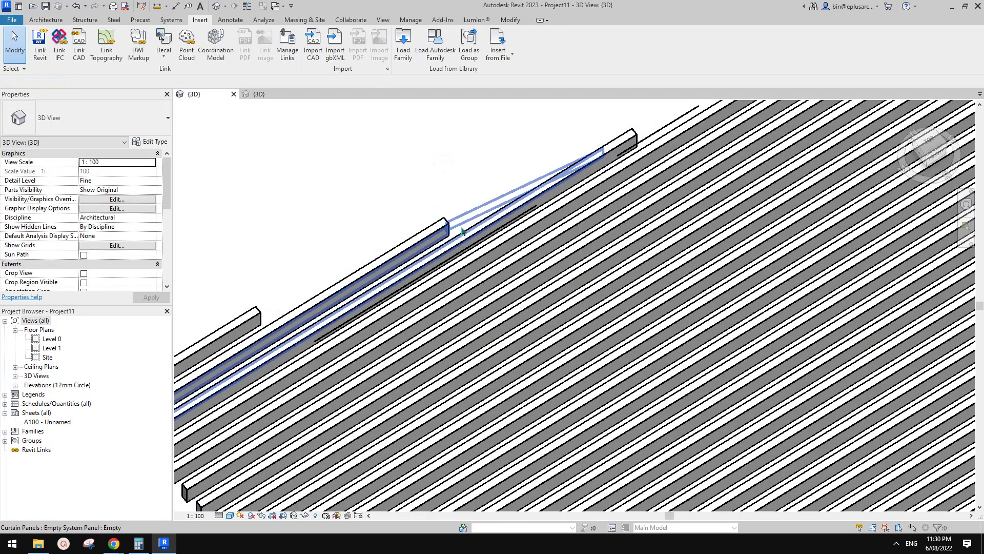
left_click(462, 231)
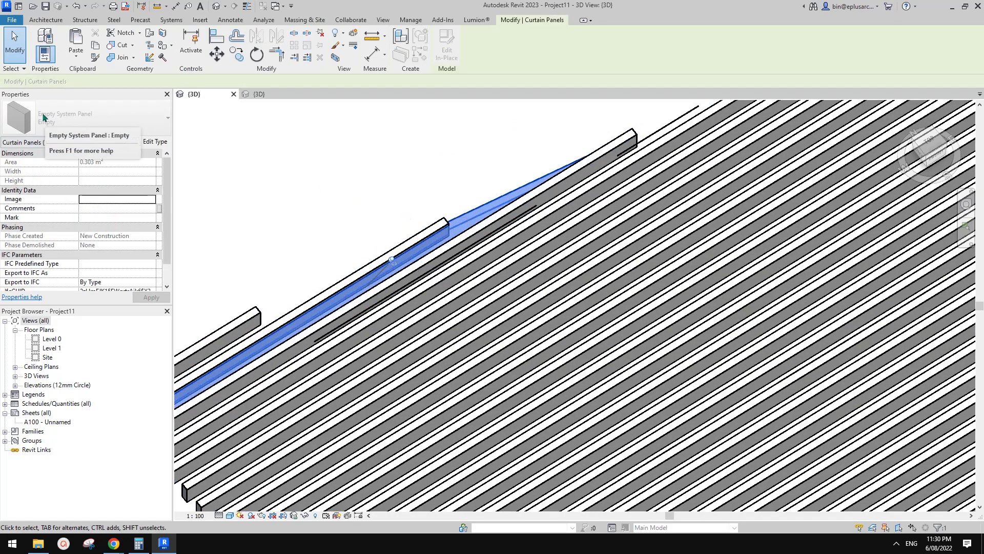
key("Escape")
Turn on shadows in the 3D view and look at the shadow the shade panel casts
scroll(550, 213, "down", 5)
middle_click_drag(542, 293, 613, 328, "shift")
scroll(579, 343, "up", 1)
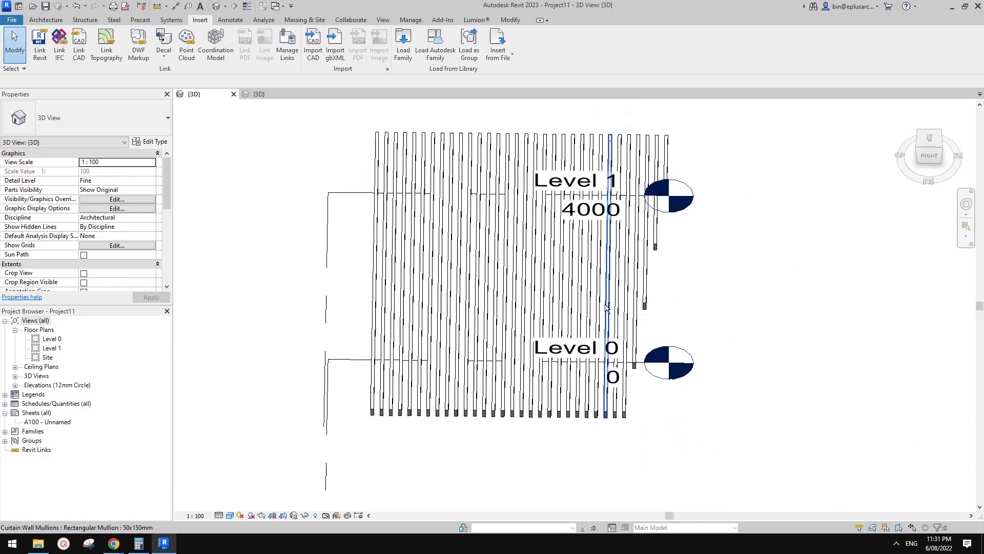
left_click(252, 515)
middle_click_drag(539, 365, 615, 228, "shift")
middle_click_drag(576, 281, 611, 309, "shift")
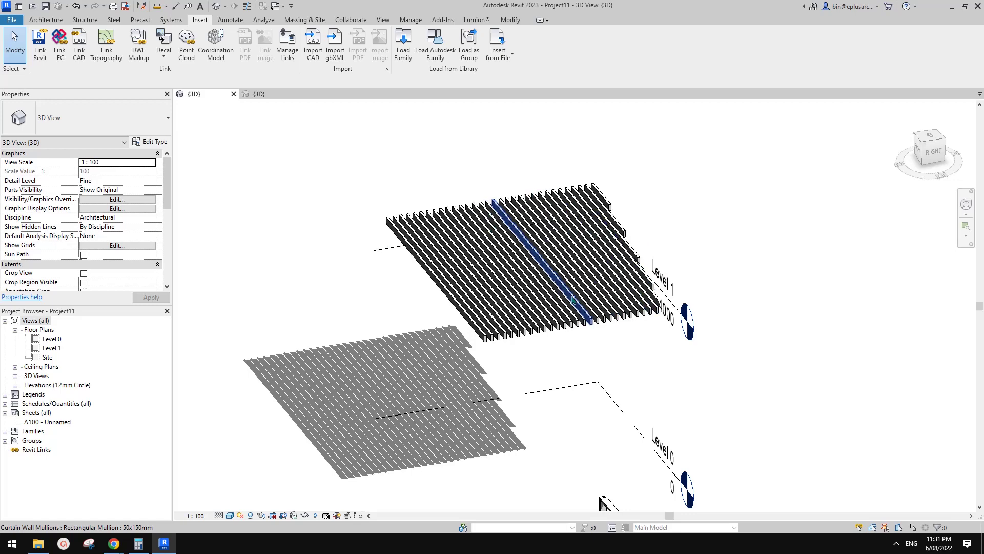
middle_click_drag(538, 274, 496, 299, "shift")
Duplicate the 50x150mm rectangular mullion type of a roof slat and name the copy 20x200
scroll(538, 261, "up", 2)
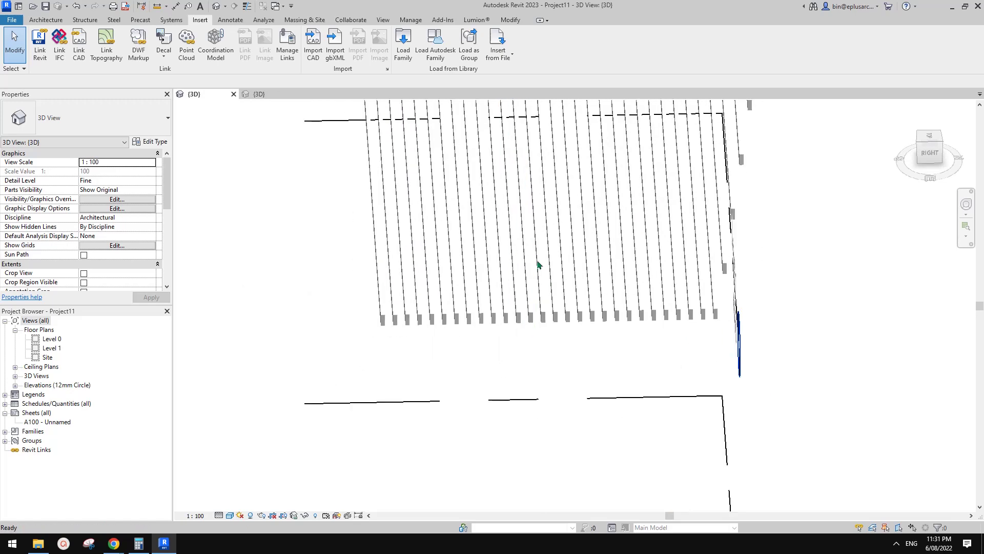
left_click(538, 265)
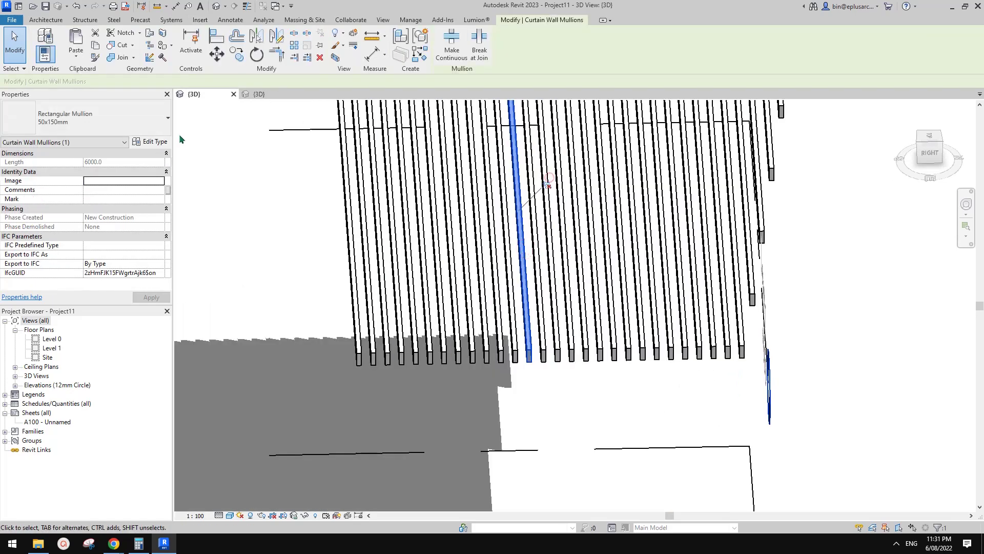
left_click(150, 141)
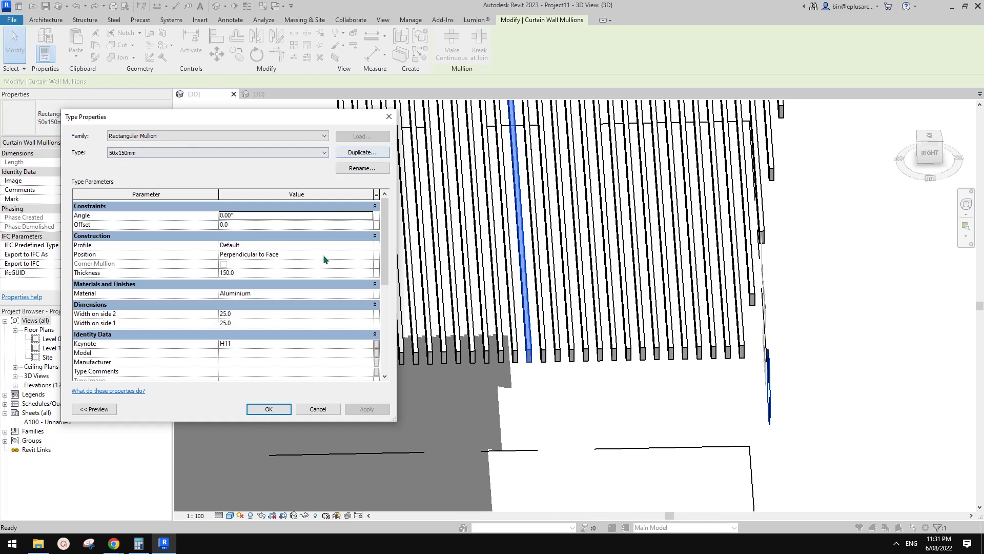
left_click(368, 153)
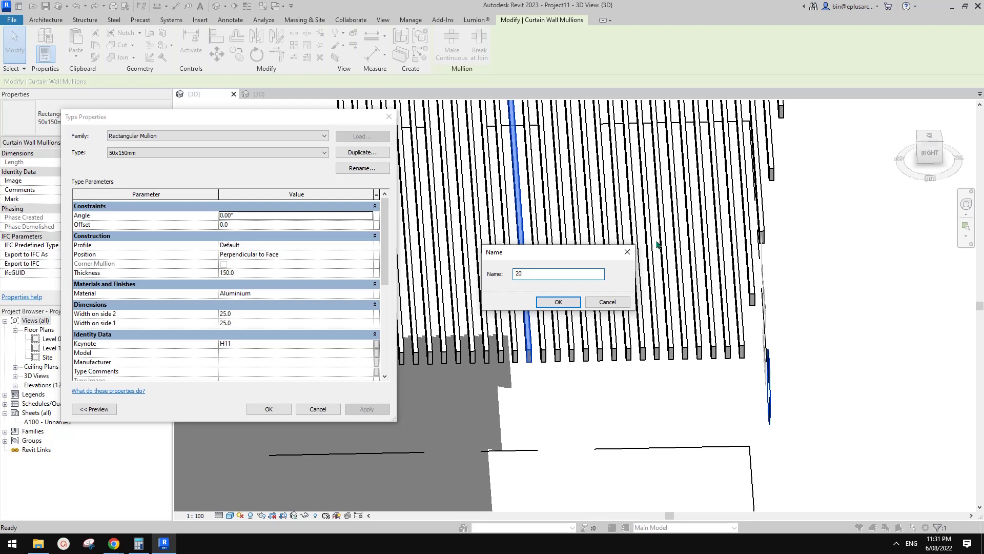
type("20x200")
left_click(562, 301)
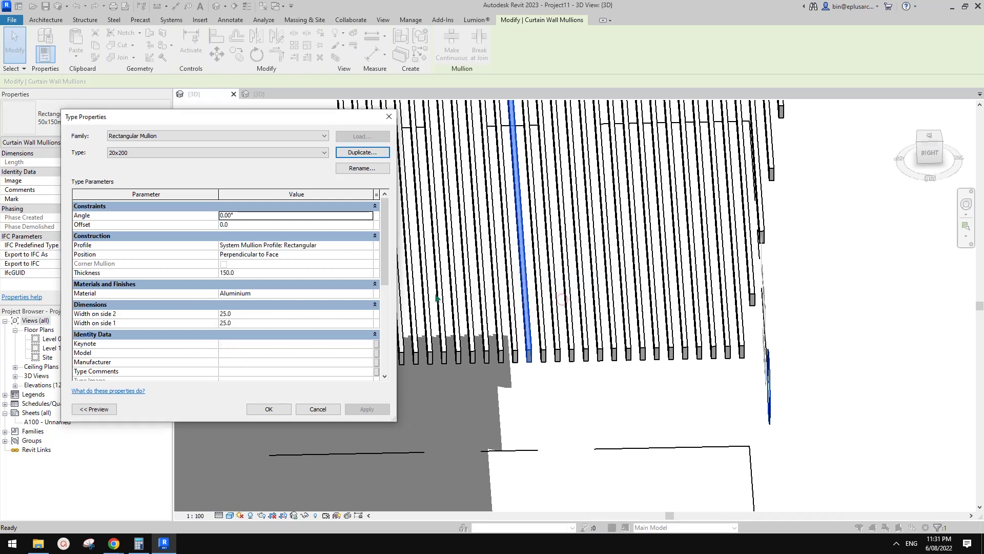
Give the 20x200 mullion type a thickness of 200 and a width of 10 on each side
left_click(260, 273)
type("200")
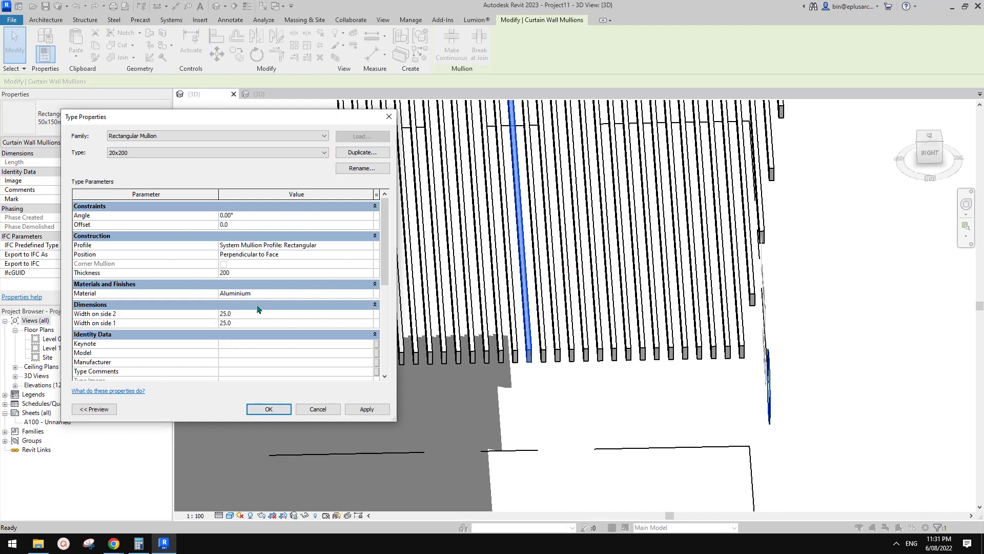
left_click(256, 312)
type("10")
left_click(255, 322)
type("1")
left_click(287, 410)
Set the Grid 2 interior mullion of the Roof_SlopedGlazing type to Rectangular Mullion : 20x200
scroll(525, 356, "up", 3)
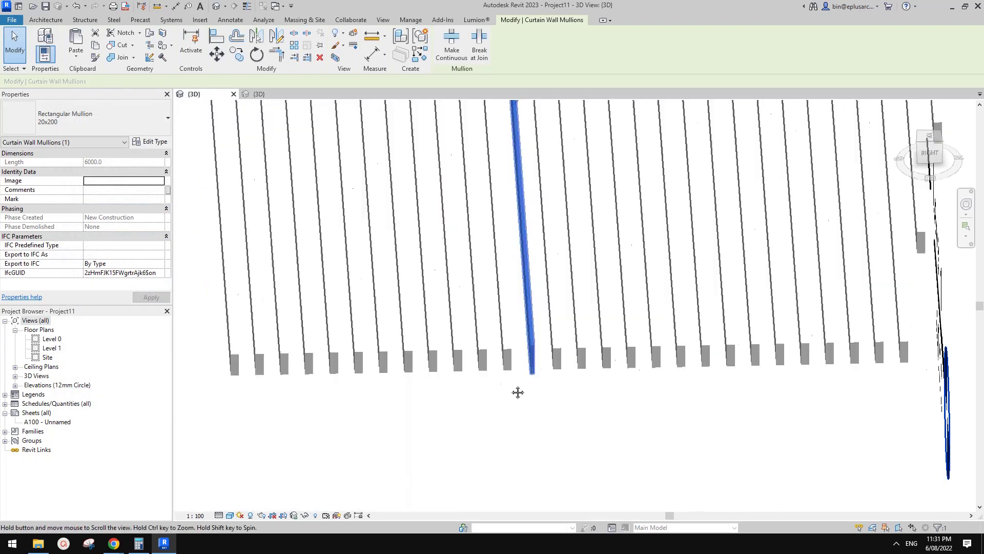
scroll(542, 251, "down", 2)
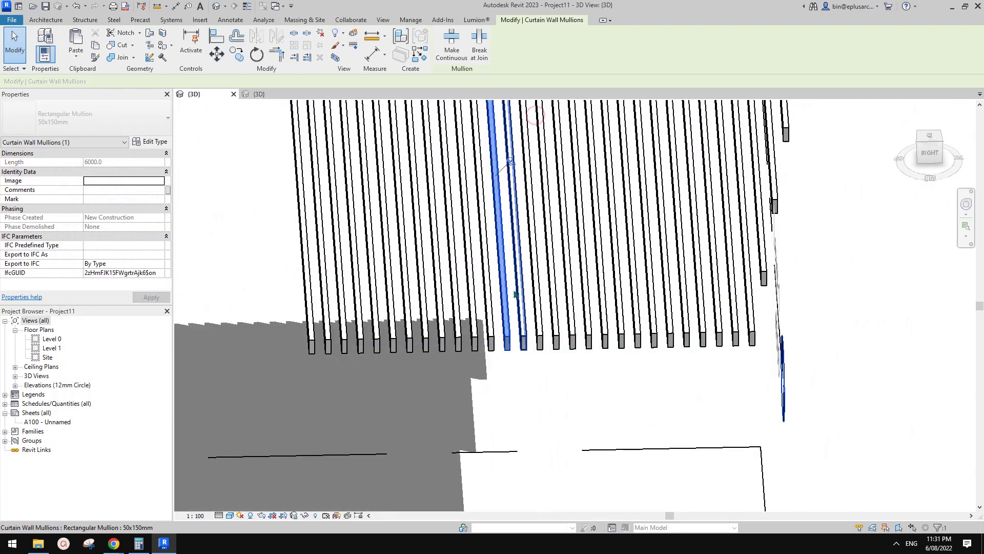
left_click(501, 282)
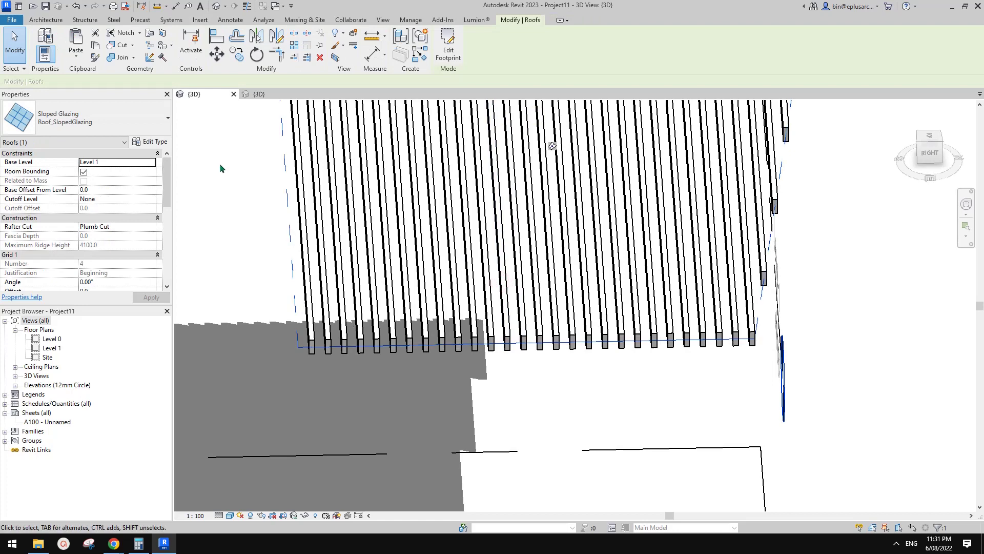
left_click(151, 141)
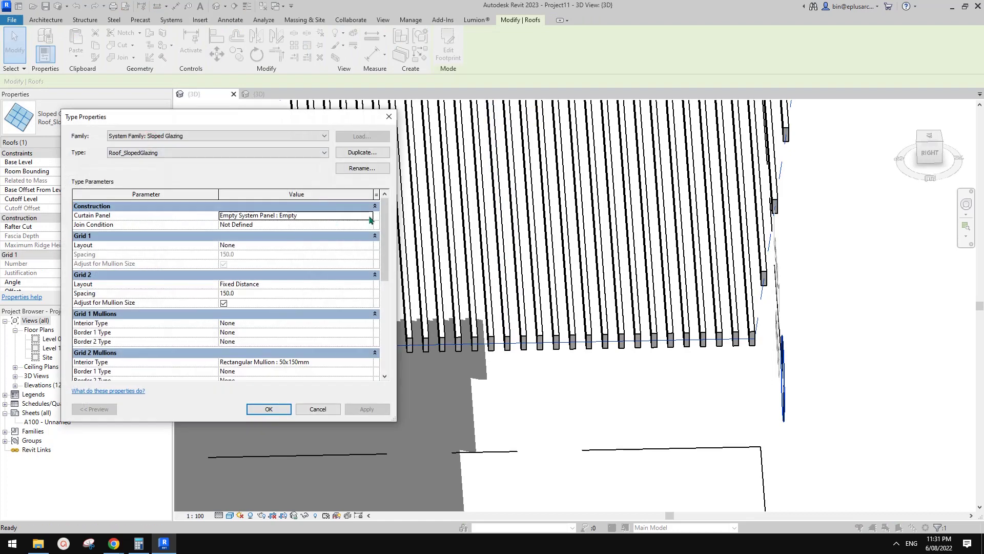
left_click(369, 216)
left_click(293, 240)
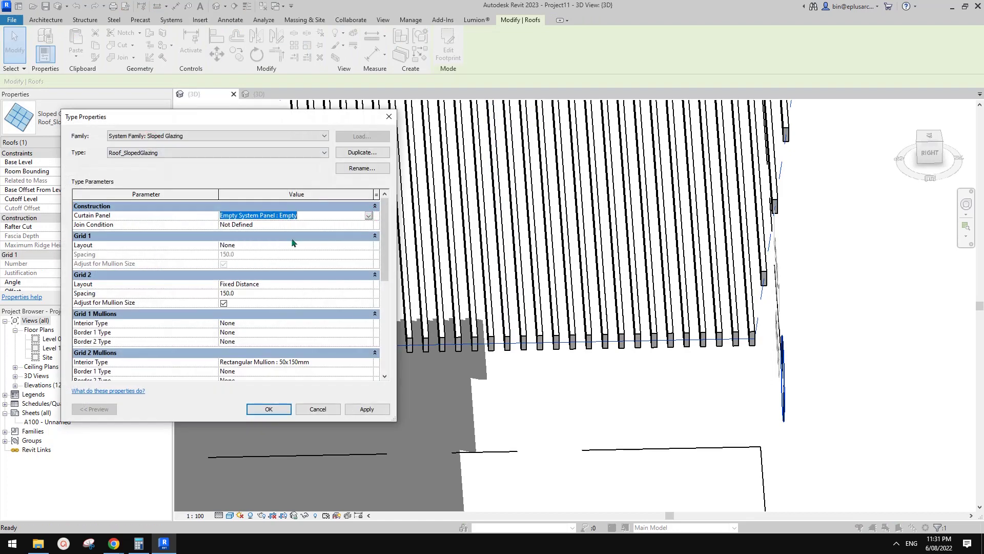
scroll(369, 365, "down", 3)
left_click(335, 282)
left_click(368, 283)
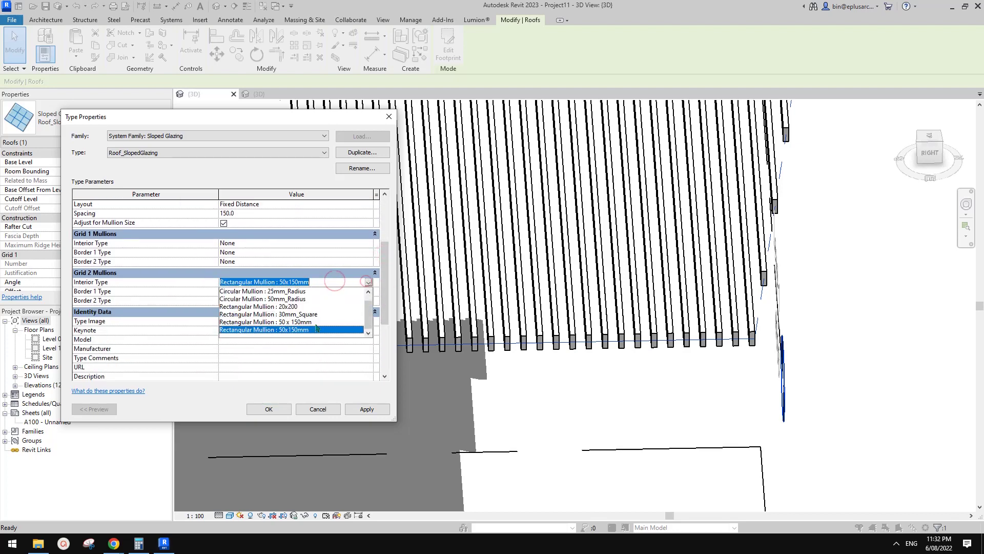
left_click(288, 309)
left_click(281, 409)
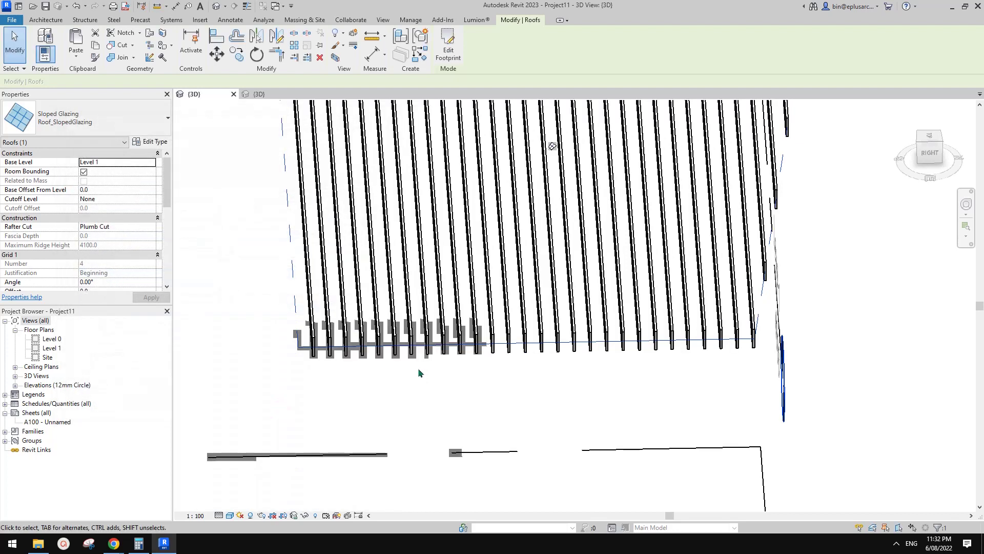
Examine the shadow that the thinner slats cast at Level 0 from several angles
scroll(419, 373, "down", 3)
left_click(428, 384)
middle_click_drag(435, 386, 479, 385, "shift")
scroll(482, 337, "down", 2)
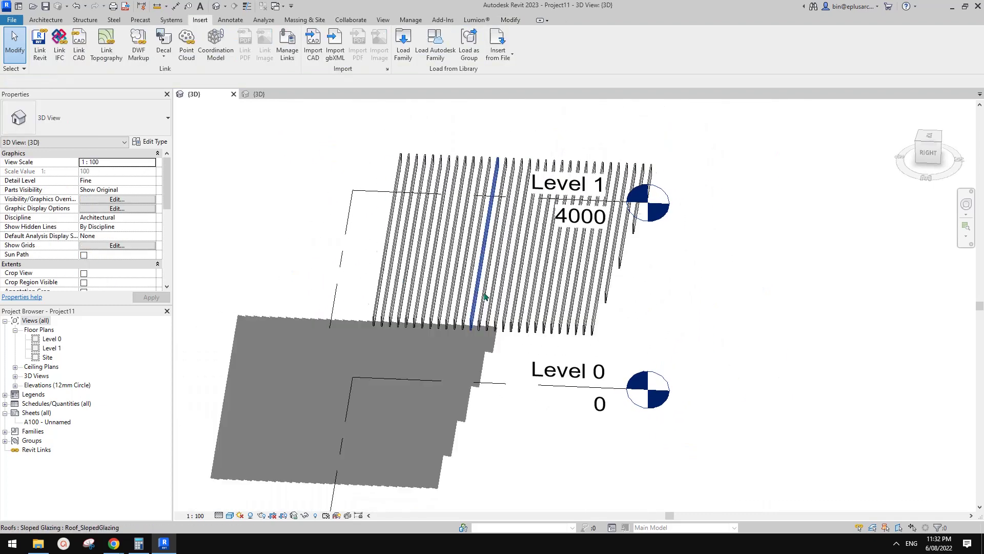
scroll(410, 403, "down", 1)
middle_click_drag(411, 403, 517, 332)
scroll(479, 361, "up", 4)
scroll(517, 331, "up", 1)
middle_click_drag(542, 284, 514, 338)
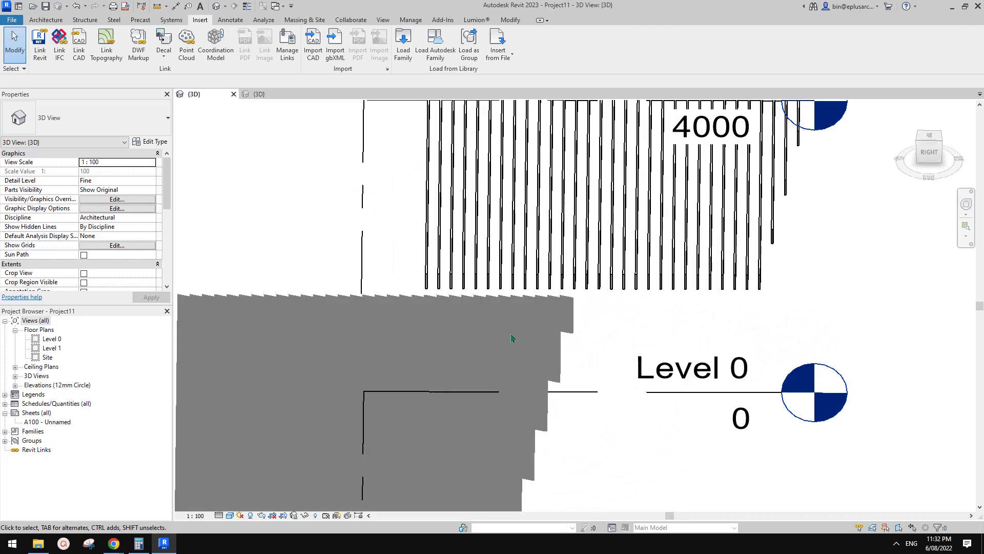
Select the sloped glazing roof and compare its slanted outline with the stepped edge of its shadow
key("Tab")
left_click(577, 241)
key("Escape")
key("Tab")
left_click(575, 230)
scroll(575, 230, "down", 1)
middle_click_drag(568, 285, 554, 294)
middle_click_drag(804, 172, 637, 219, "shift")
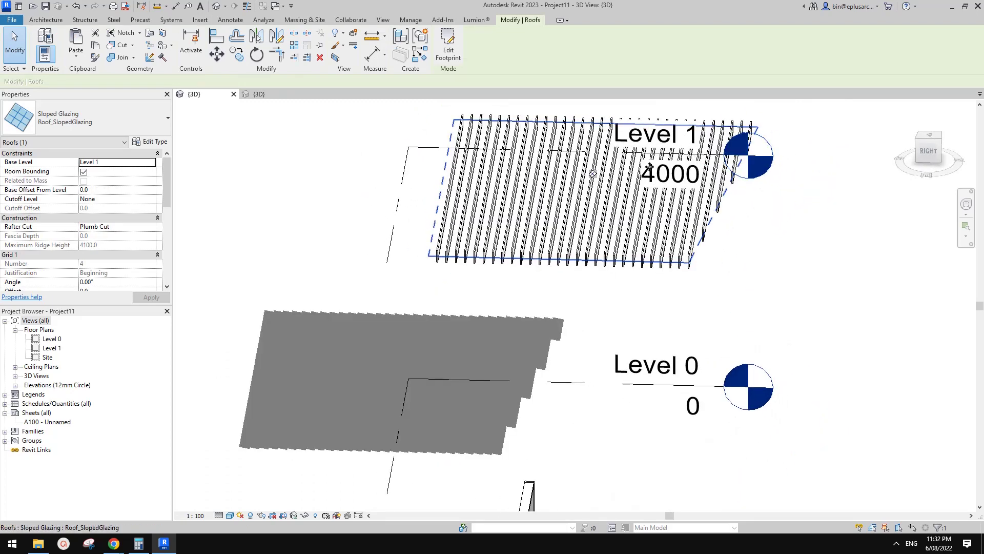
Set the angle of the 20x200 mullion type to 45°
left_click(524, 246)
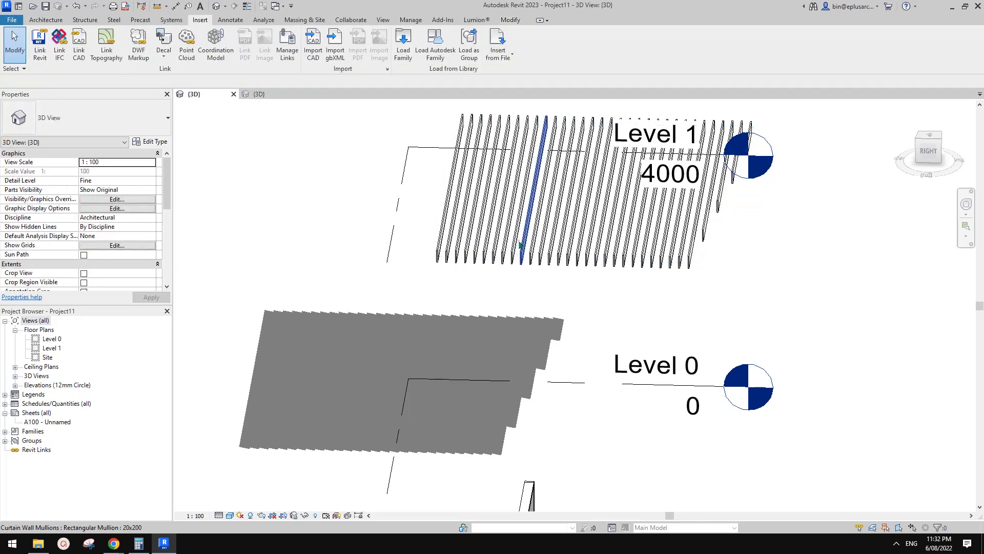
left_click(150, 141)
left_click(259, 218)
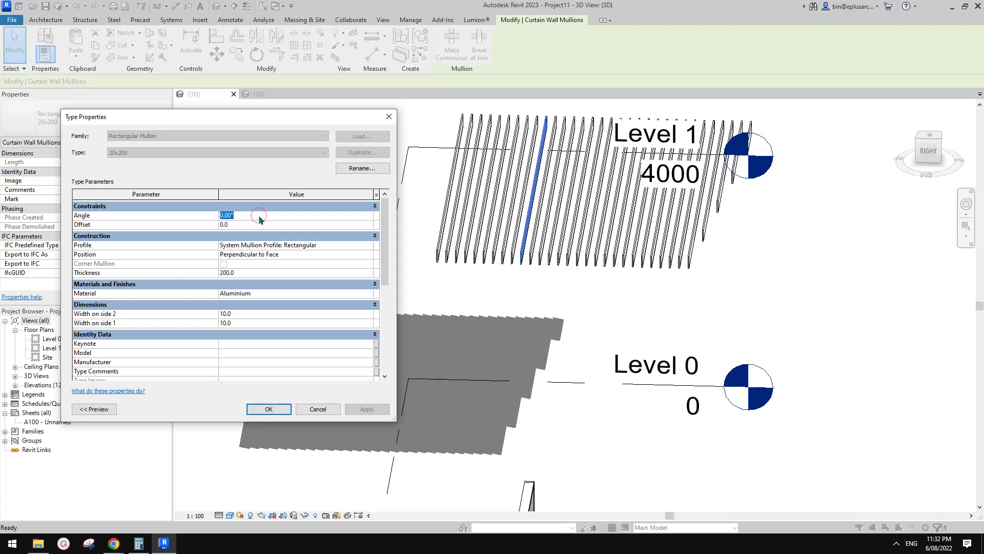
type("45")
left_click(358, 410)
left_click(267, 409)
Switch the sun settings to a single-day study with the Summer Solstice preset dated 21/12/2010 and apply it
middle_click_drag(621, 298, 615, 304)
left_click(240, 515)
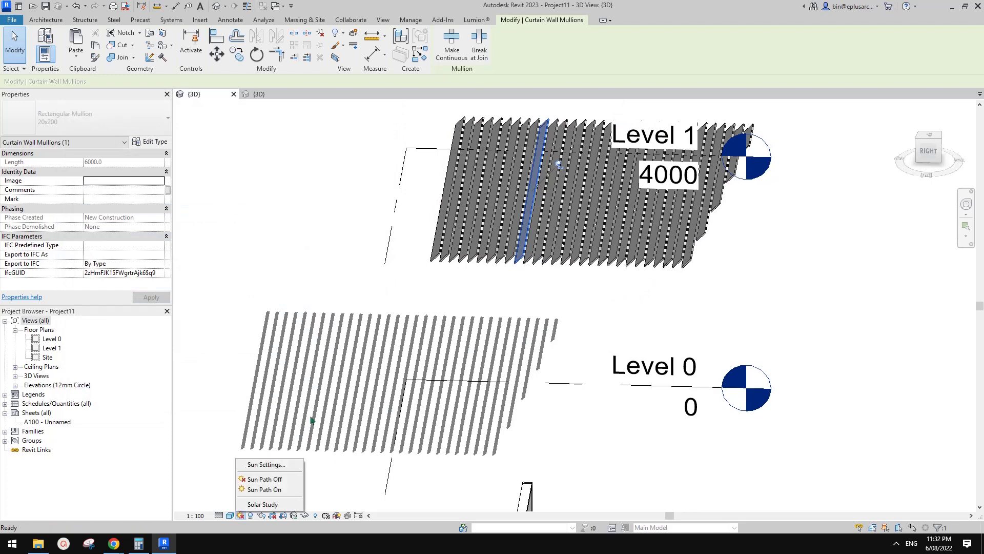
left_click(266, 464)
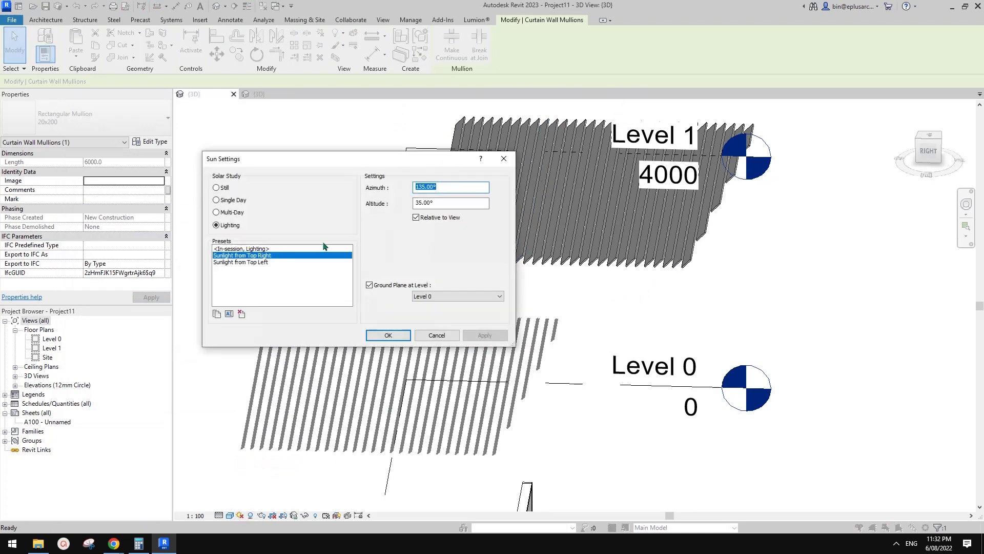
left_click(224, 203)
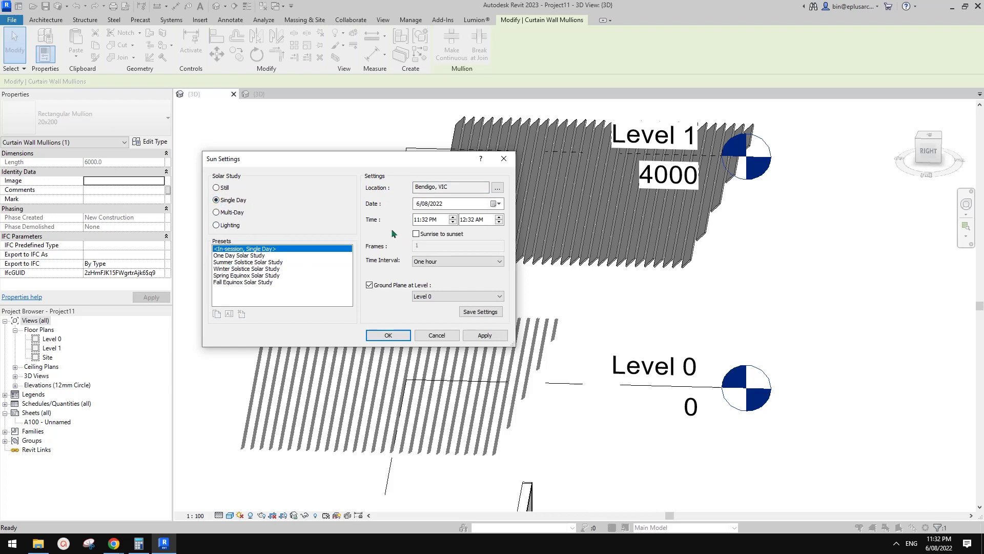
left_click(233, 262)
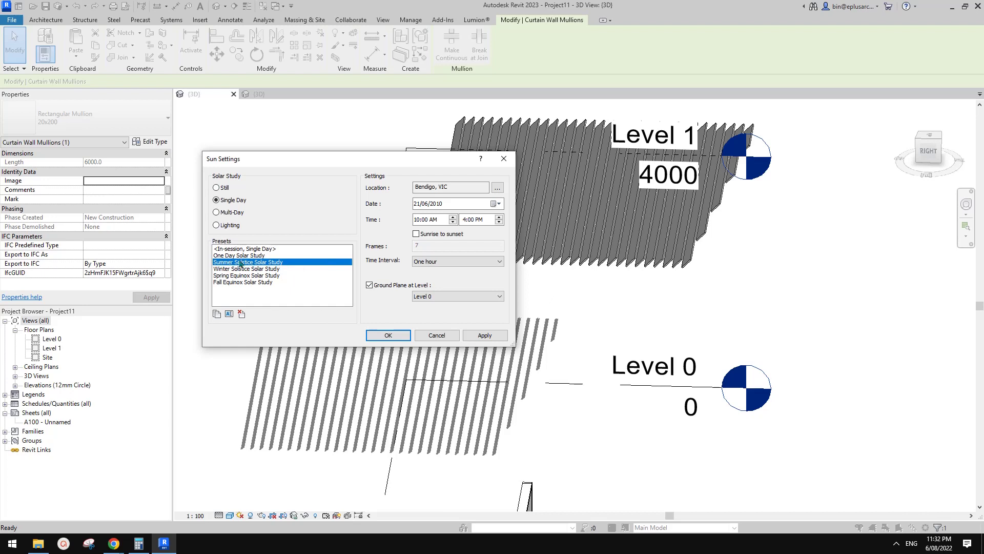
left_click(425, 204)
left_click(428, 204)
left_click(435, 219)
left_click(425, 205)
left_click(485, 336)
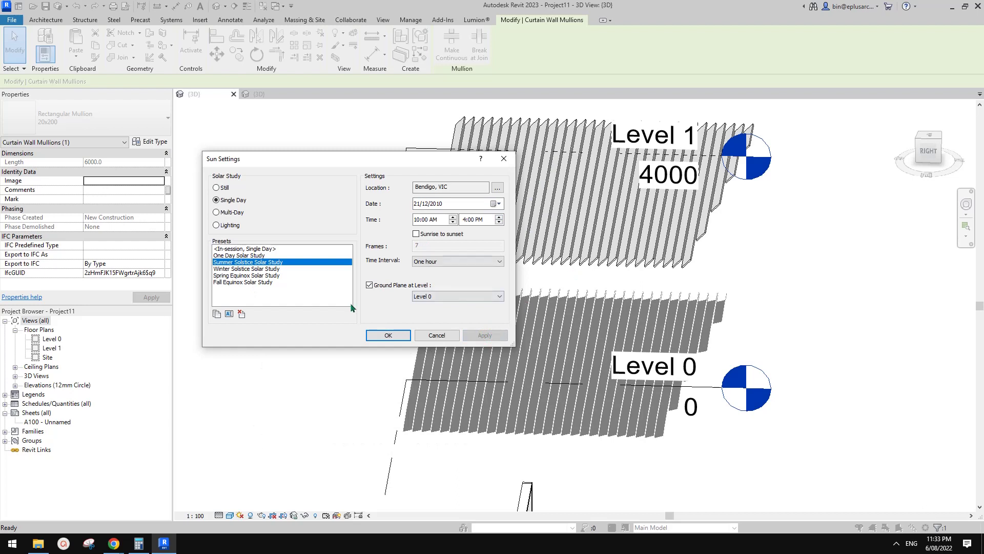
Select the Winter Solstice Solar Study preset, date it 21/06/2010, and confirm the sun settings
left_click(237, 269)
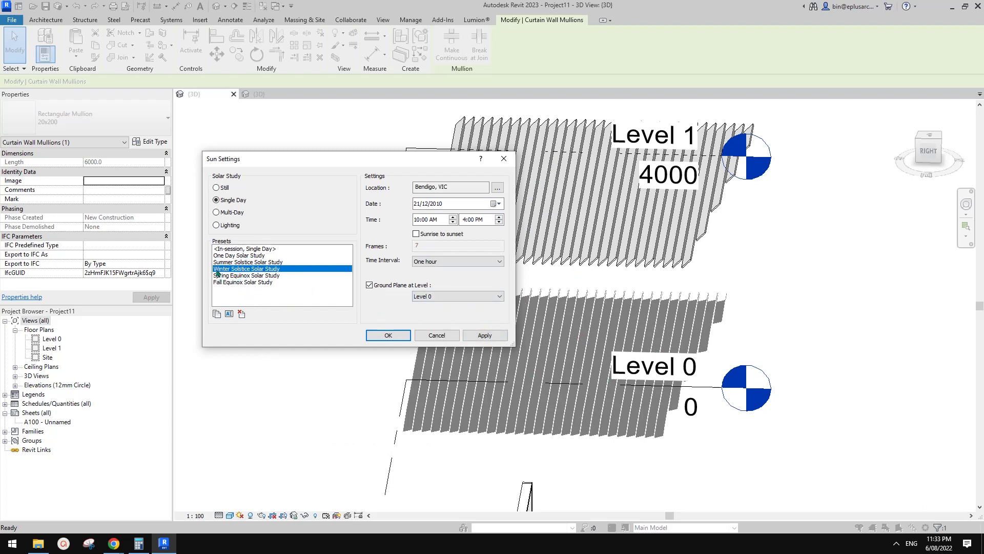
left_click(428, 205)
left_click(485, 335)
left_click(397, 334)
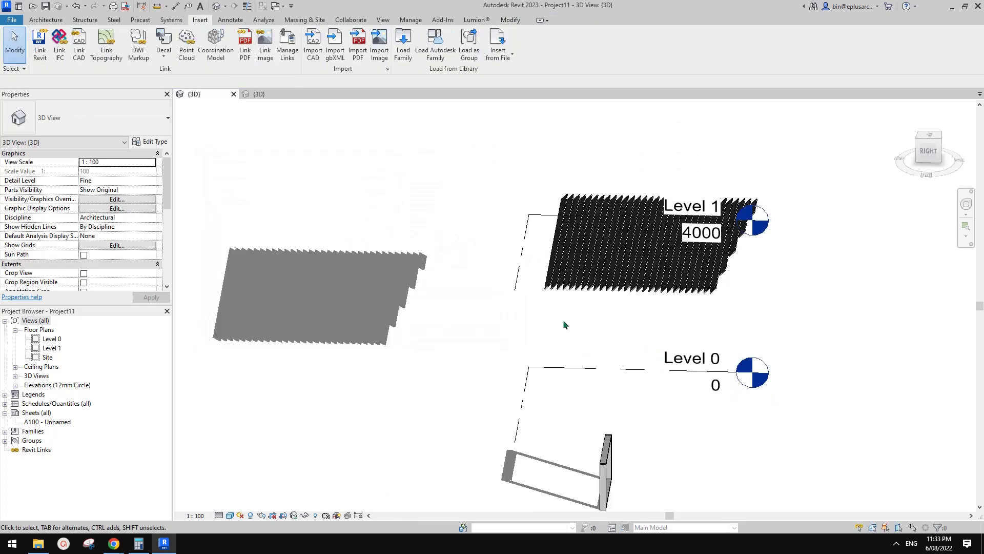
Start the solar study preview and advance the winter solstice study to the 12:00 PM frame
scroll(563, 319, "up", 3)
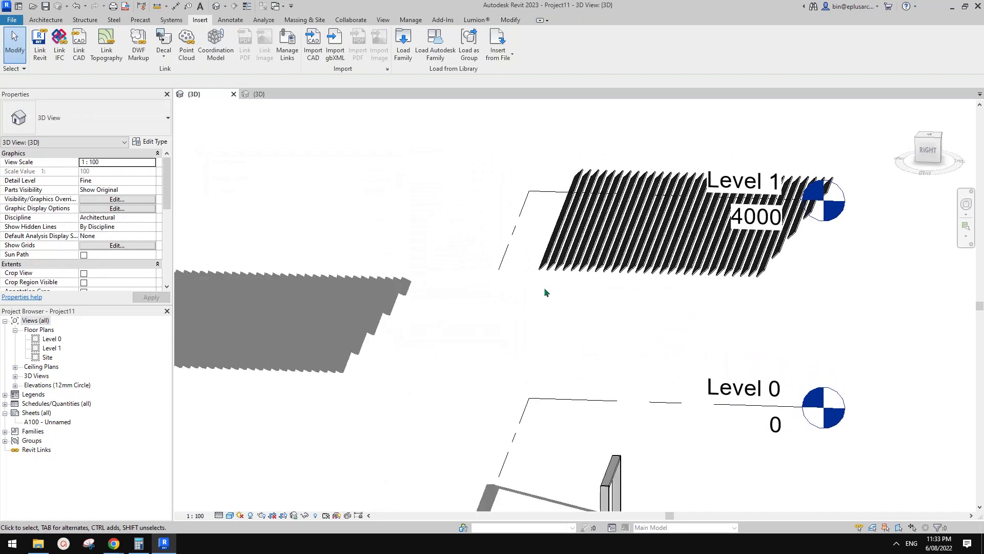
middle_click_drag(546, 295, 547, 348, "shift")
left_click(240, 515)
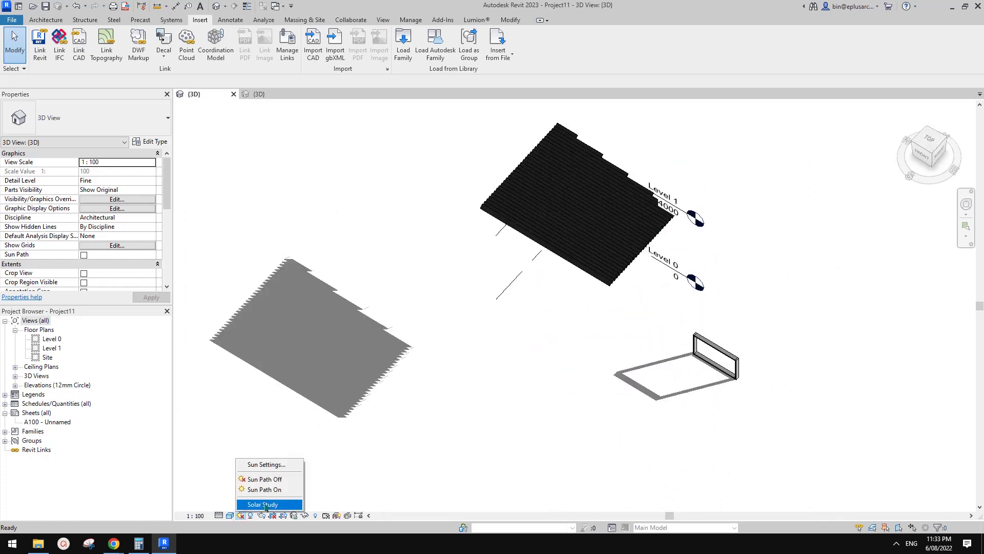
left_click(262, 505)
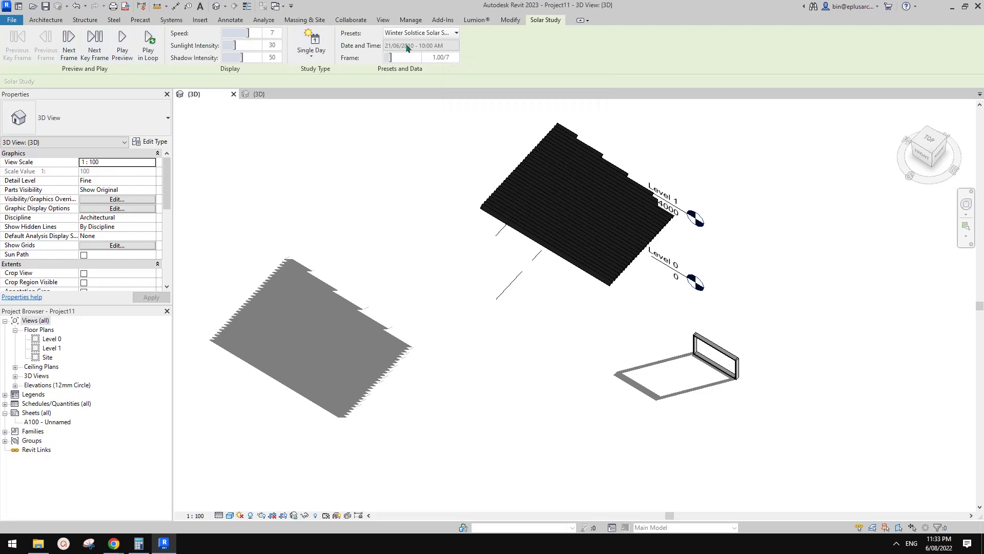
left_click(65, 45)
left_click(63, 42)
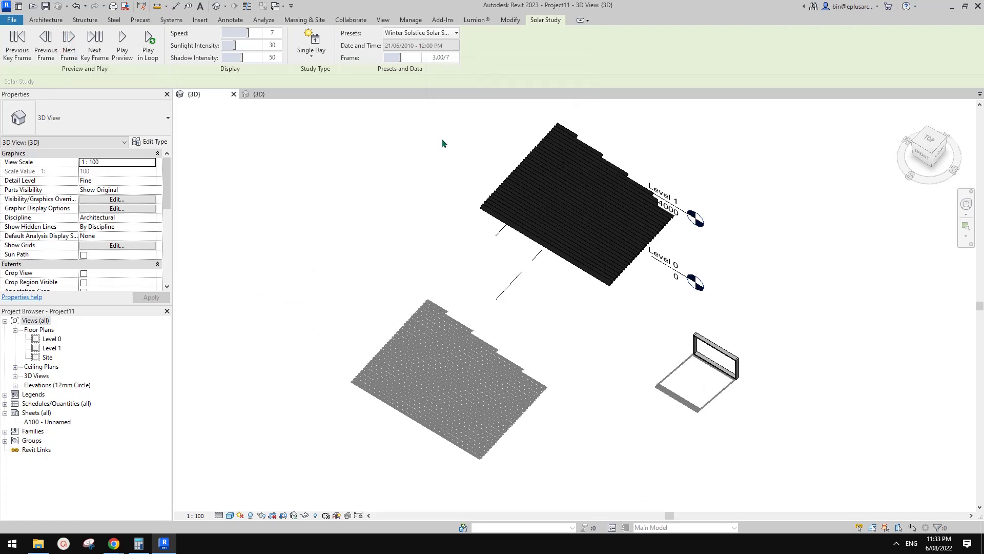
Leave the solar study and set the elevation of Level 1 to 2400
middle_click_drag(558, 321, 459, 258, "shift")
scroll(459, 257, "up", 4)
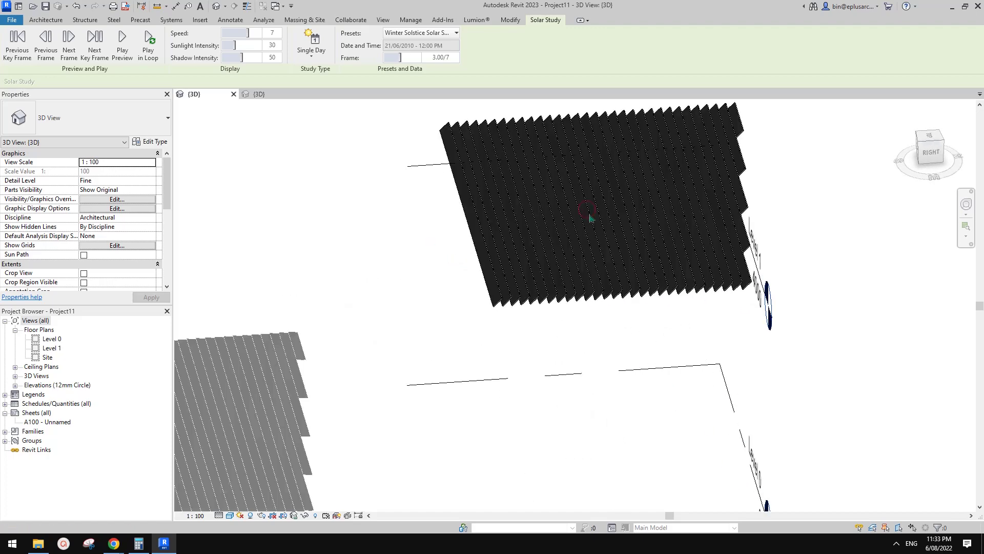
middle_click_drag(651, 241, 589, 254, "shift")
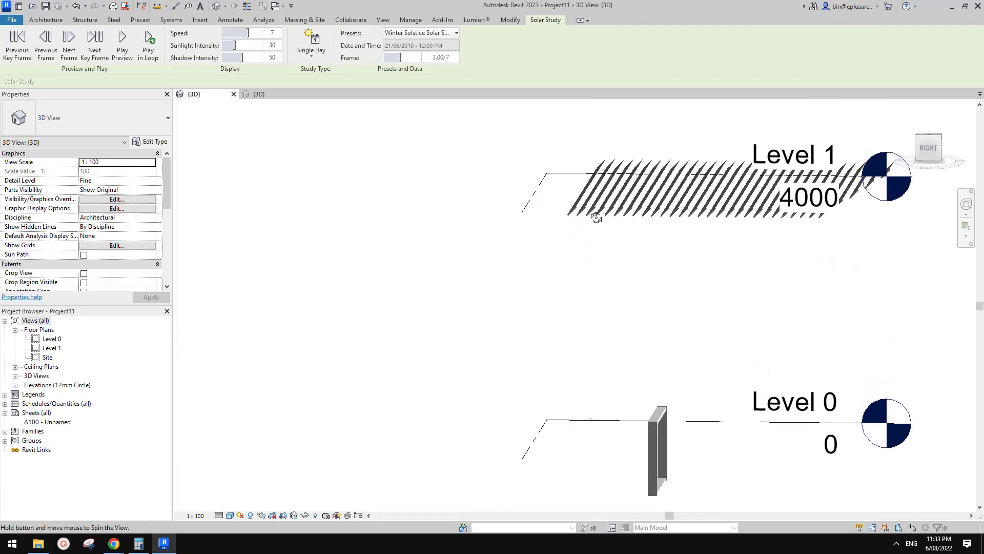
middle_click_drag(406, 425, 428, 401, "shift")
scroll(403, 374, "down", 1)
key("Escape")
left_click(684, 186)
middle_click_drag(684, 186, 728, 267, "shift")
left_click(753, 304)
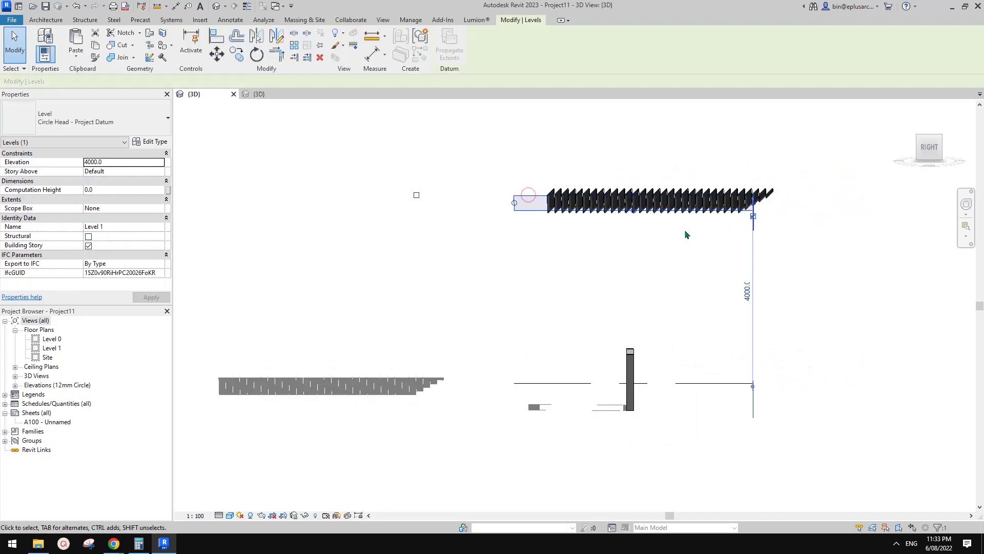
left_click(748, 293)
type("2400")
key("Return")
Select one of the roof slats and set the angle of its 20x200 mullion type to 60°
scroll(524, 396, "up", 3)
middle_click_drag(524, 396, 502, 413, "shift")
left_click(576, 343)
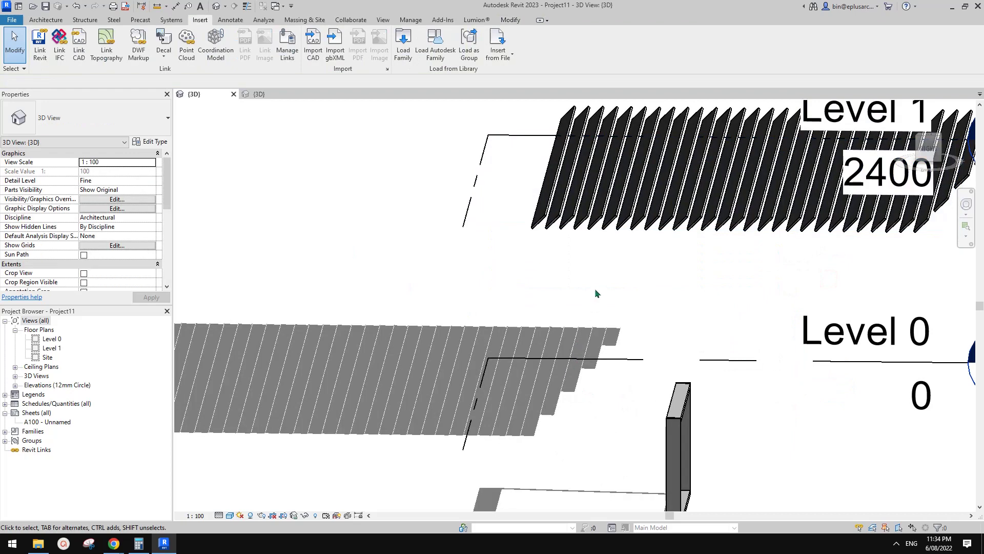
left_click(589, 220)
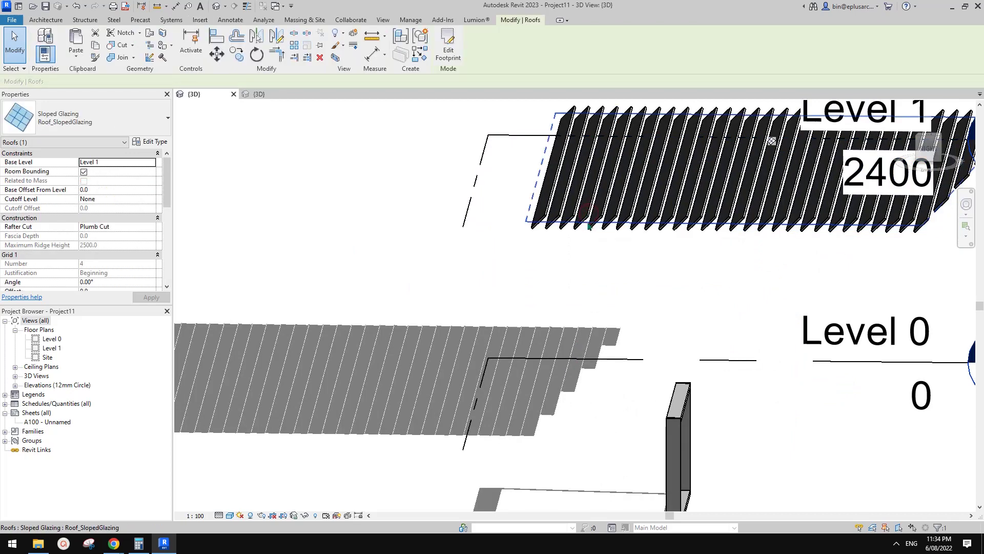
key("Escape")
left_click(589, 222)
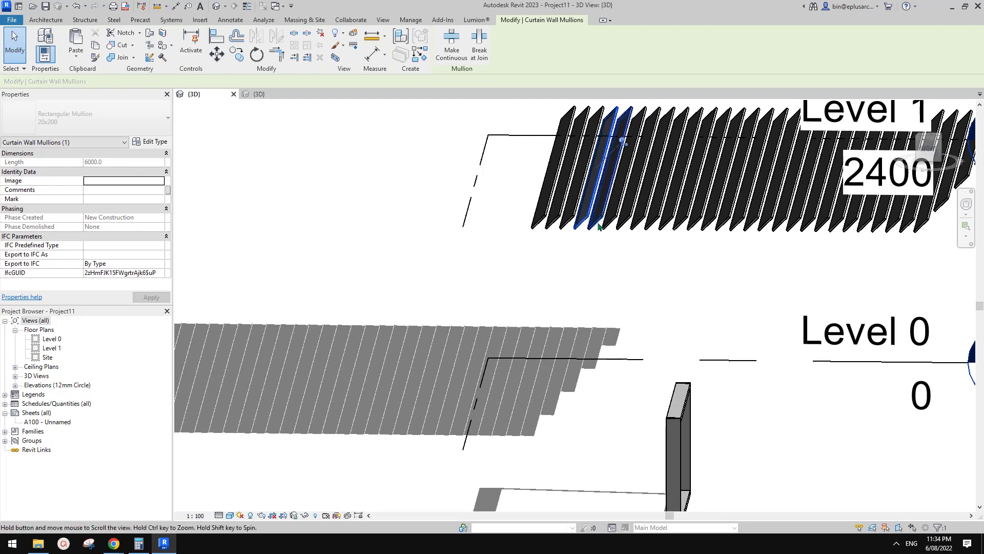
left_click(150, 141)
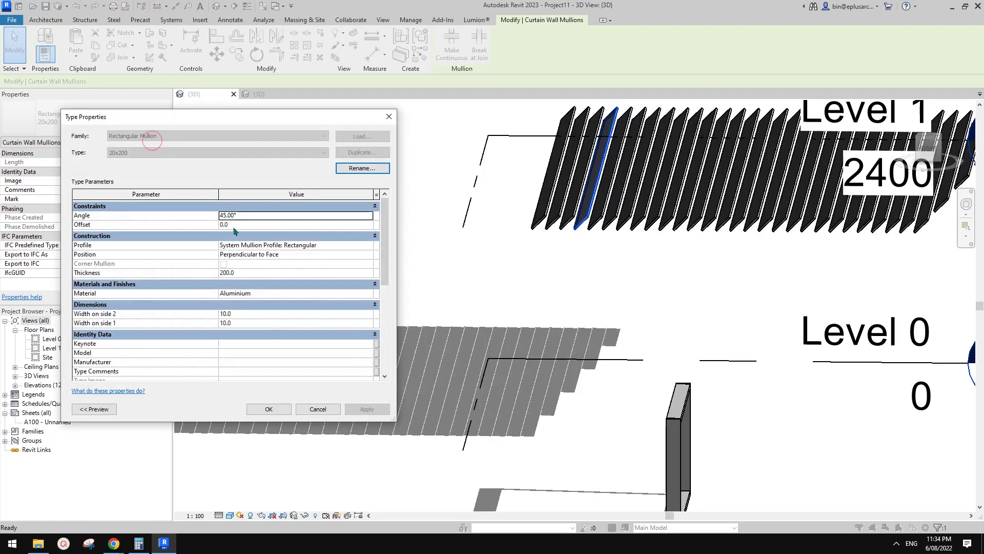
left_click(249, 216)
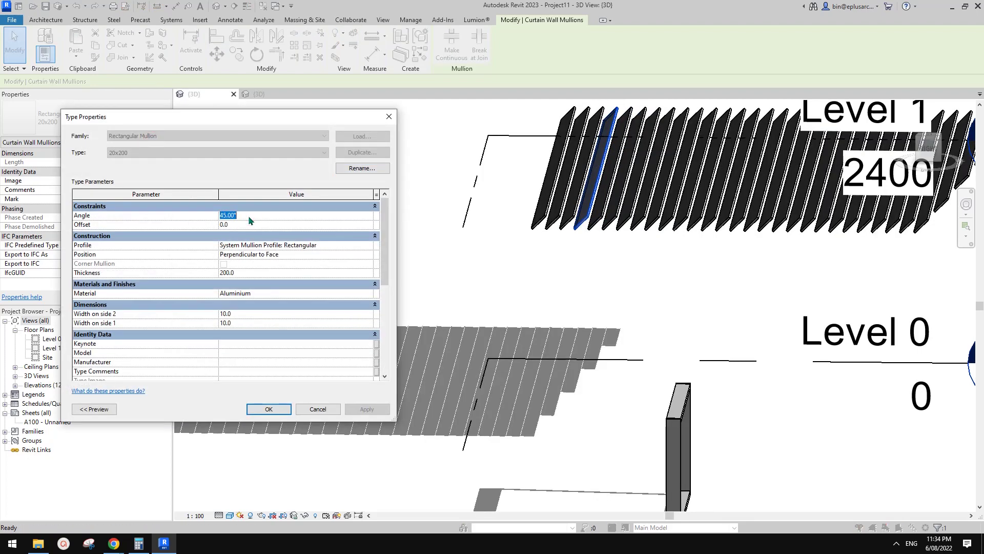
left_click(377, 410)
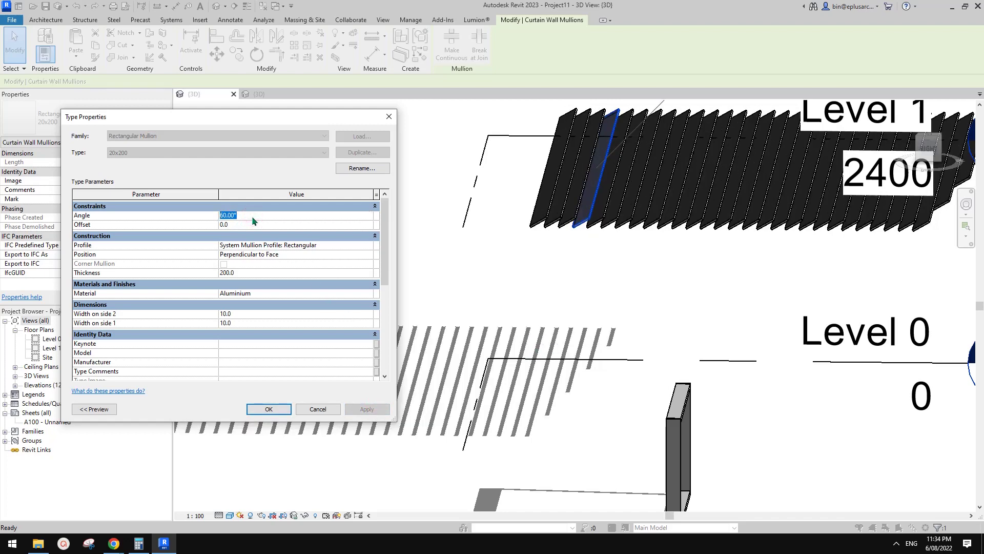
Try angles of 62° and 58° on the 20x200 mullion type, applying each to compare the shadows
type("62")
left_click(368, 410)
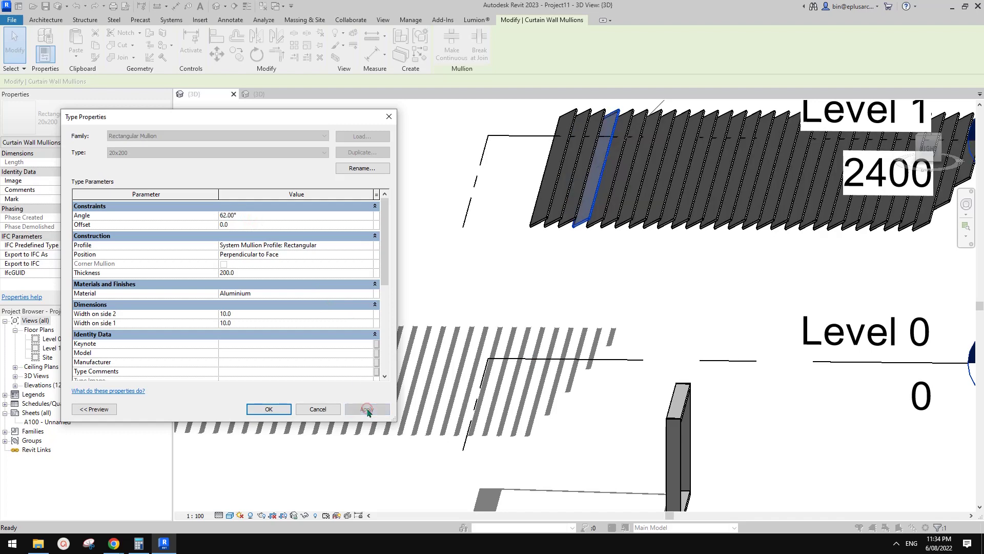
left_click(270, 216)
type("58")
left_click(367, 409)
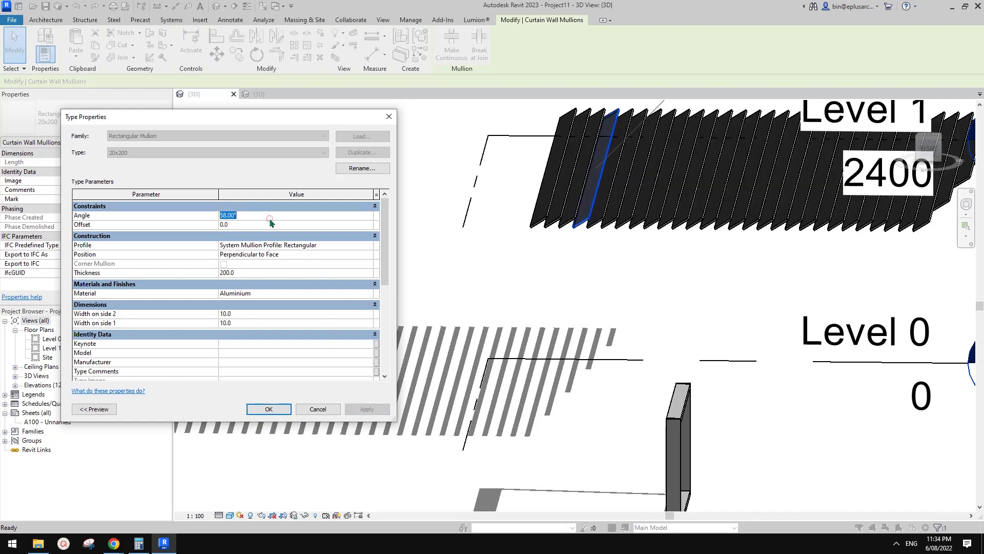
Try angles of 60° and 61° on the 20x200 mullion type to compare the winter shadows
type("59")
left_click(378, 408)
type("60")
left_click(383, 410)
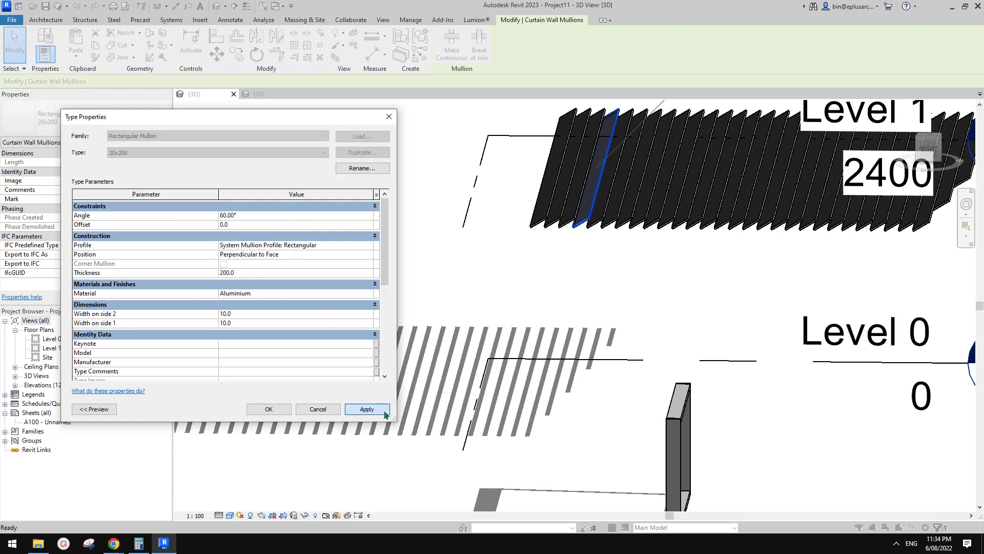
left_click(268, 215)
type("61")
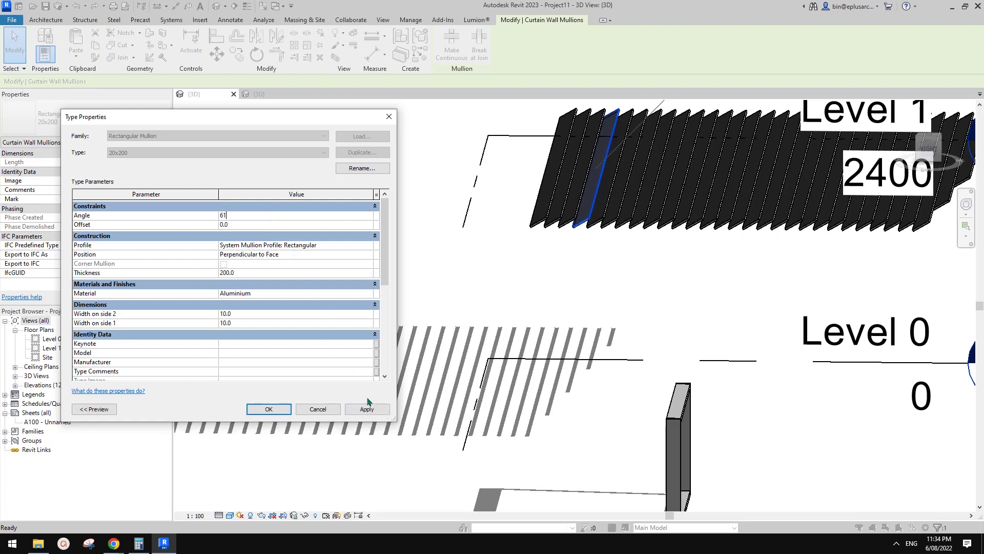
left_click(370, 408)
Set the mullion type's angle to 60° and accept the type properties
left_click(252, 216)
type("60")
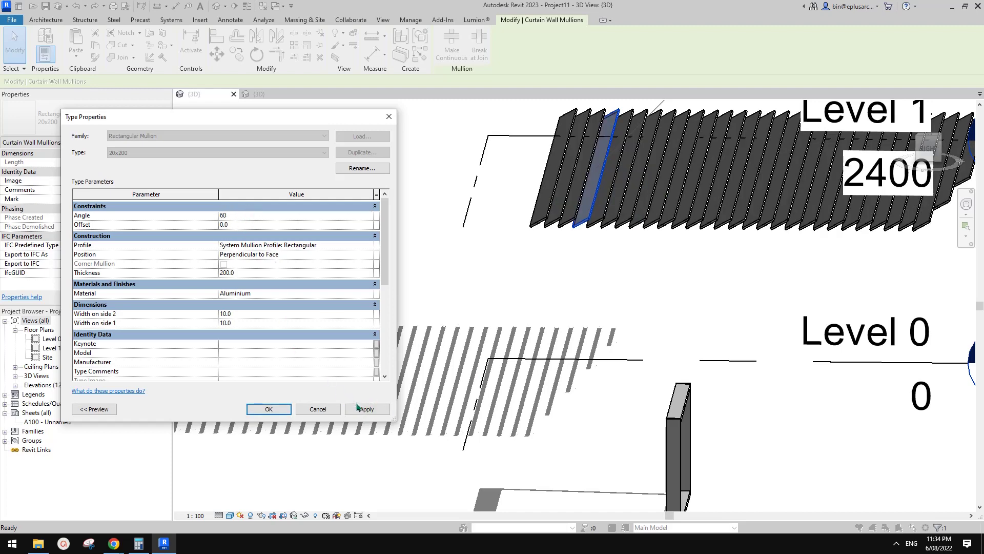
left_click(365, 409)
left_click(268, 409)
Examine the winter noon shadow stripes that the 60° slats cast at Level 0
left_click(564, 287)
scroll(563, 289, "down", 2)
middle_click_drag(615, 334, 596, 310, "shift")
middle_click_drag(626, 251, 602, 272, "shift")
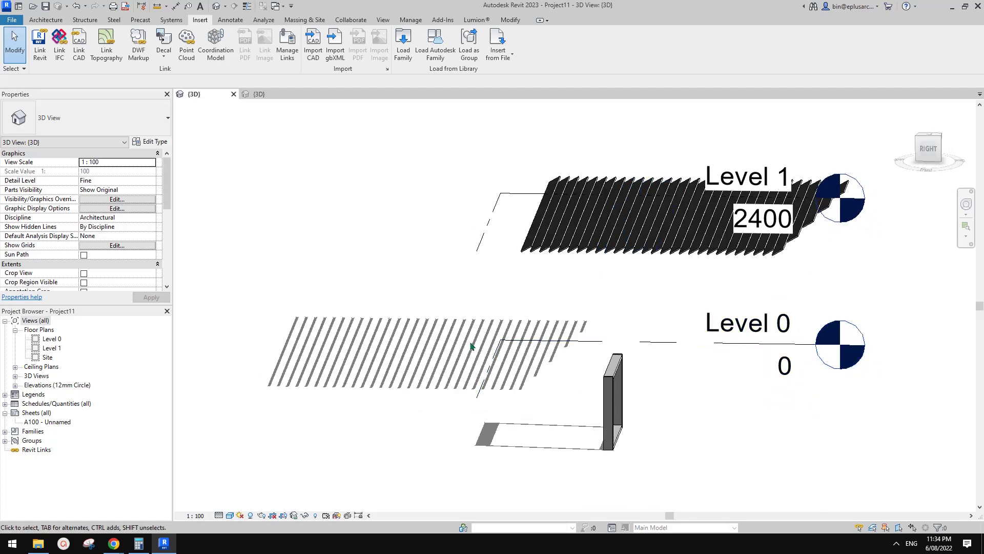
middle_click_drag(473, 346, 647, 250, "shift")
key("Tab")
left_click(647, 250)
key("Escape")
Change the sun settings to the Summer Solstice Solar Study preset and confirm
left_click(265, 516)
left_click(259, 504)
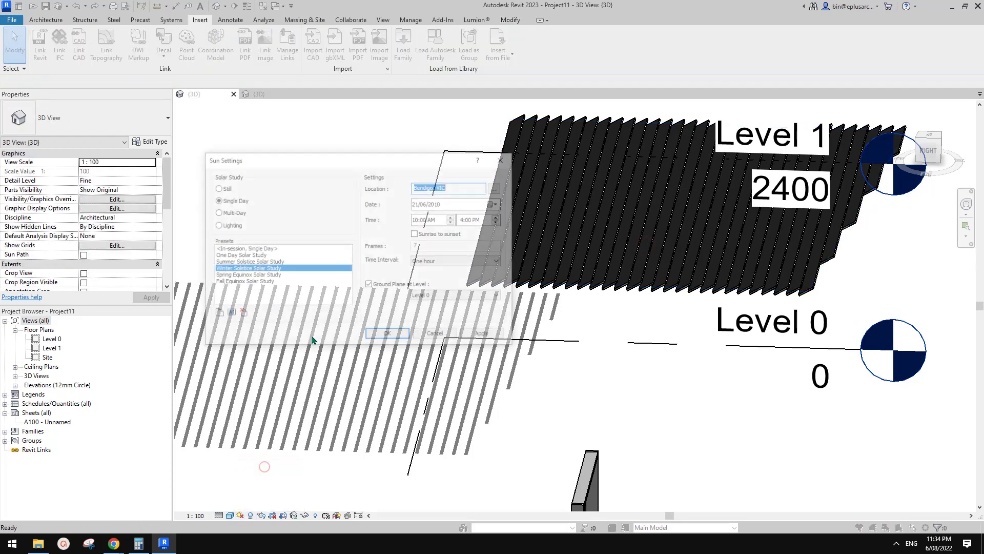
left_click(234, 262)
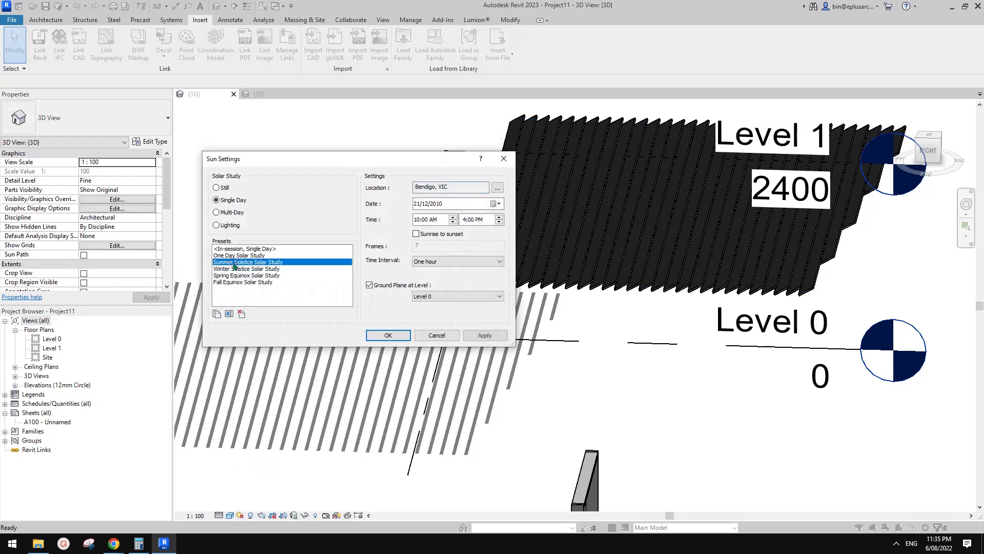
left_click(388, 335)
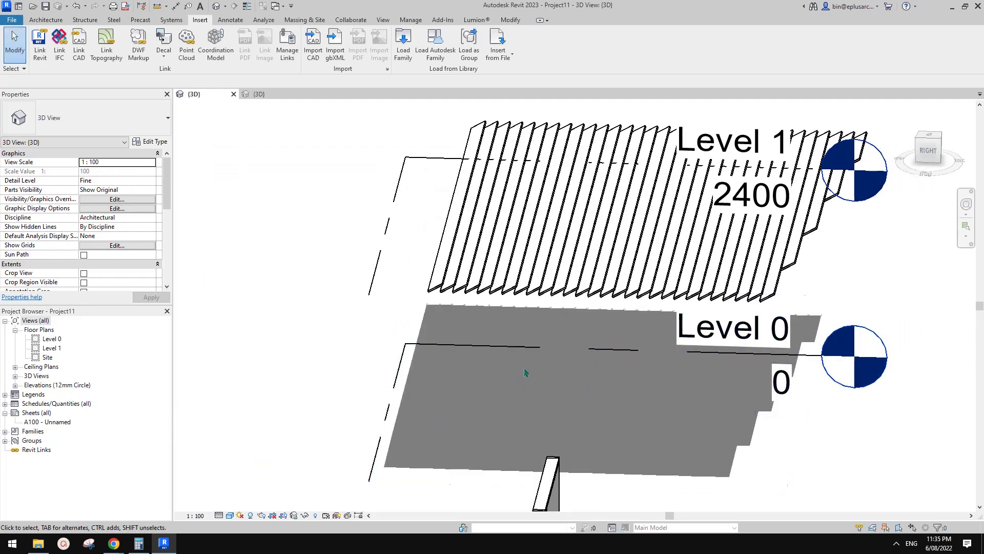
Set the Grid 2 spacing of the Roof_SlopedGlazing type to 200 and apply it
left_click(558, 254)
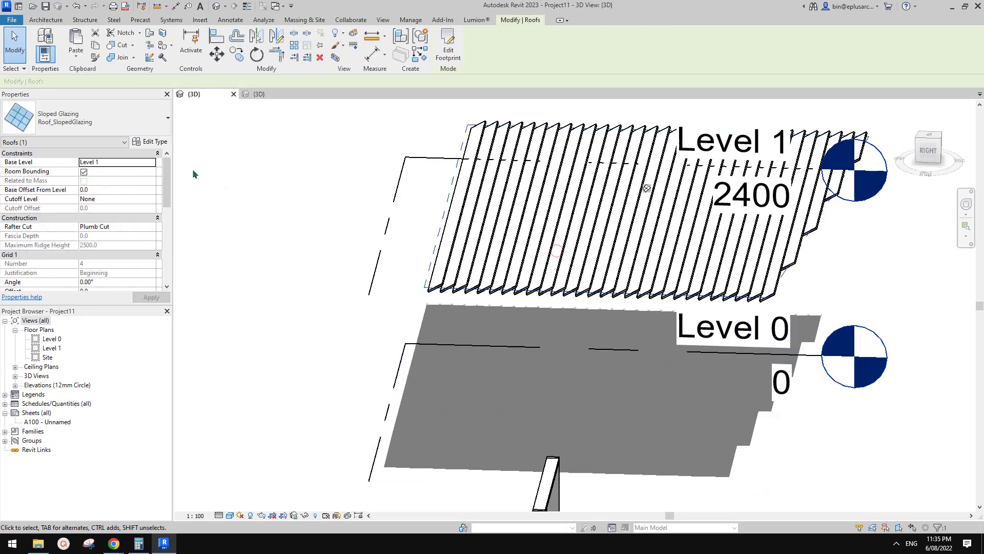
left_click(149, 142)
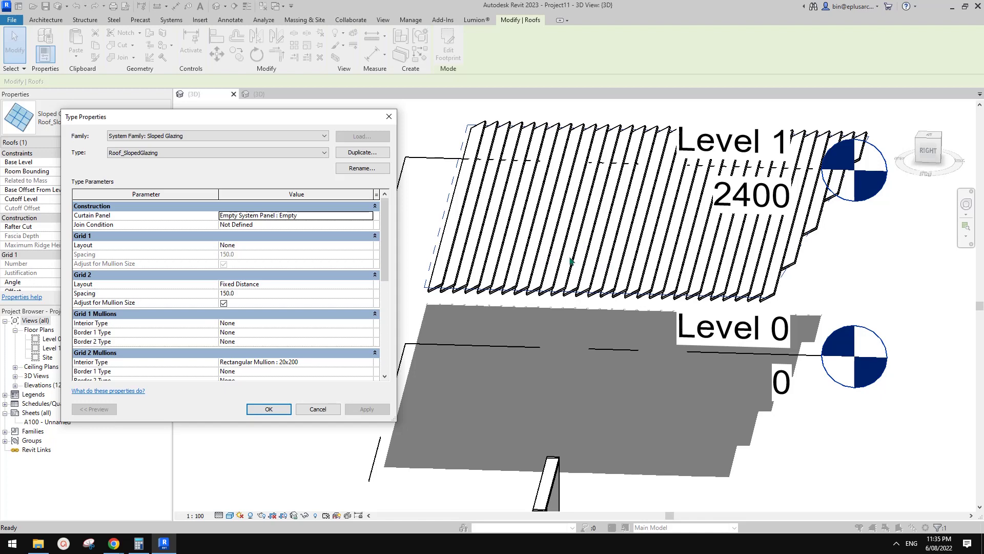
left_click(252, 293)
type("2")
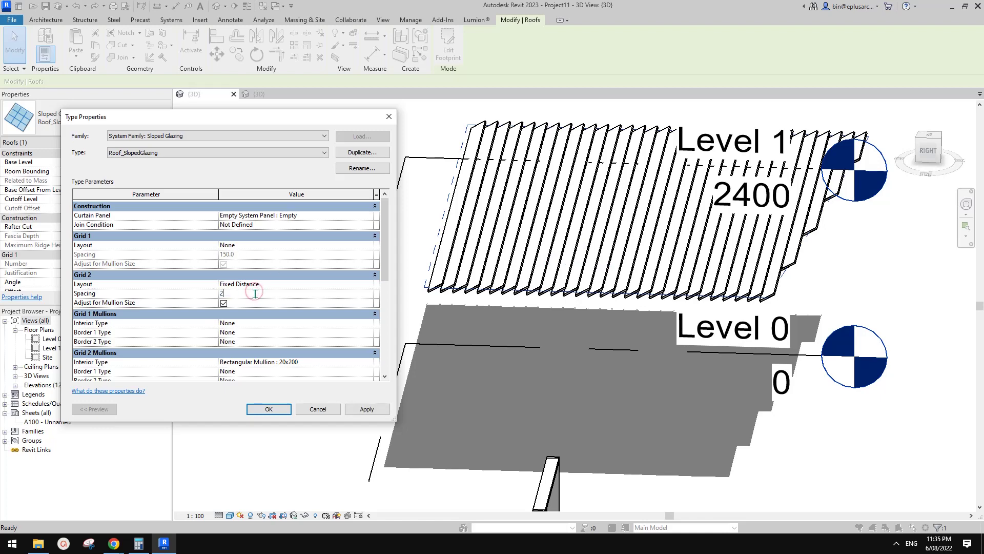
type("00")
left_click(368, 410)
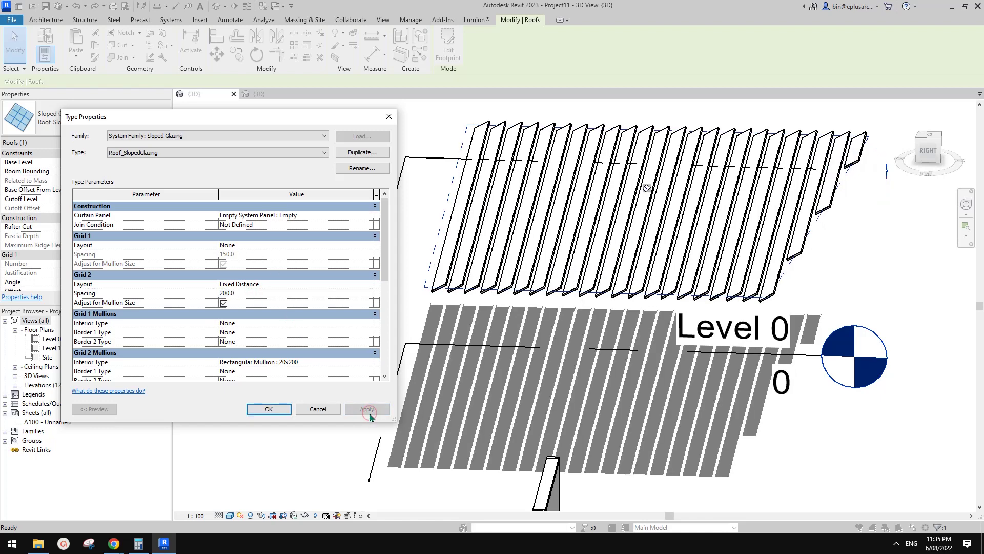
Try Grid 2 spacings of 190 and 180 for the sloped glazing, applying each to compare the summer shadow
left_click(258, 294)
type("190")
left_click(365, 410)
type("180")
left_click(378, 410)
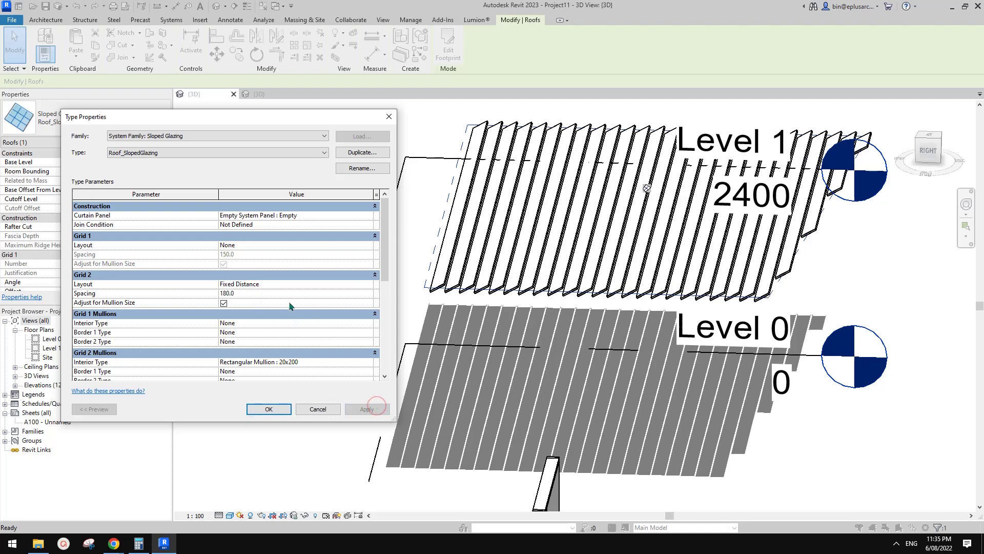
Set the sloped glazing type's Grid 2 spacing to 175 and apply it
left_click(262, 293)
type("175")
left_click(364, 409)
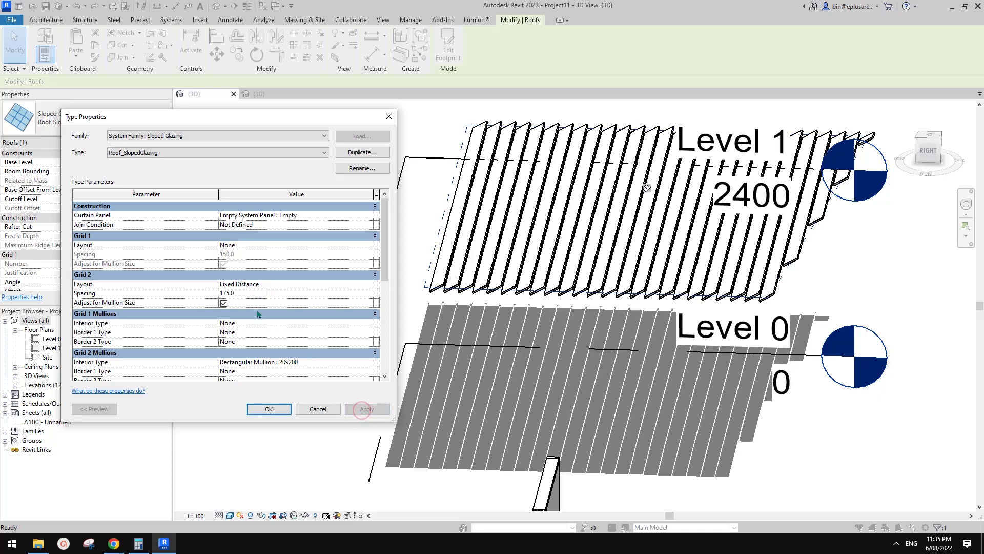
Set the sloped glazing type's Grid 2 spacing to 170, apply it and close the type settings
left_click(251, 293)
type("170")
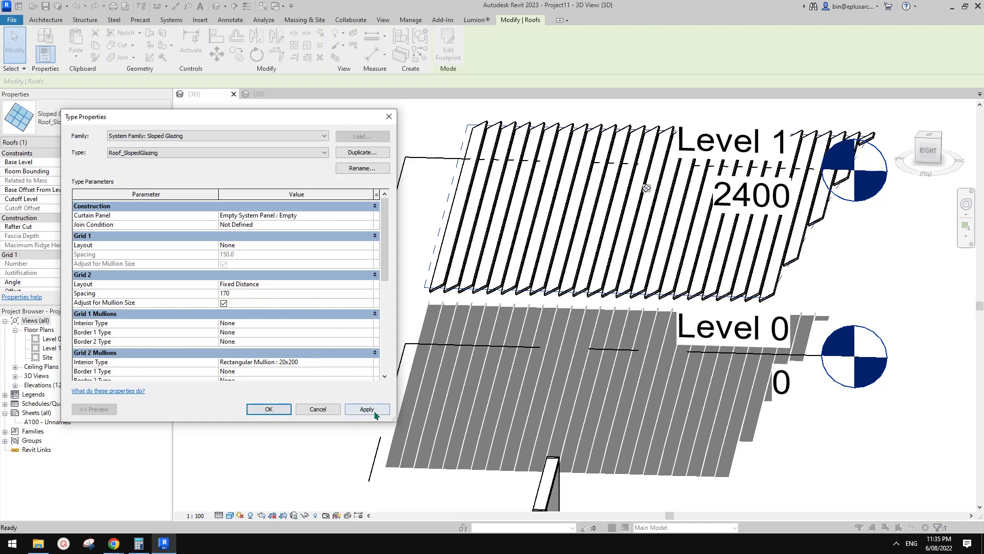
left_click(374, 410)
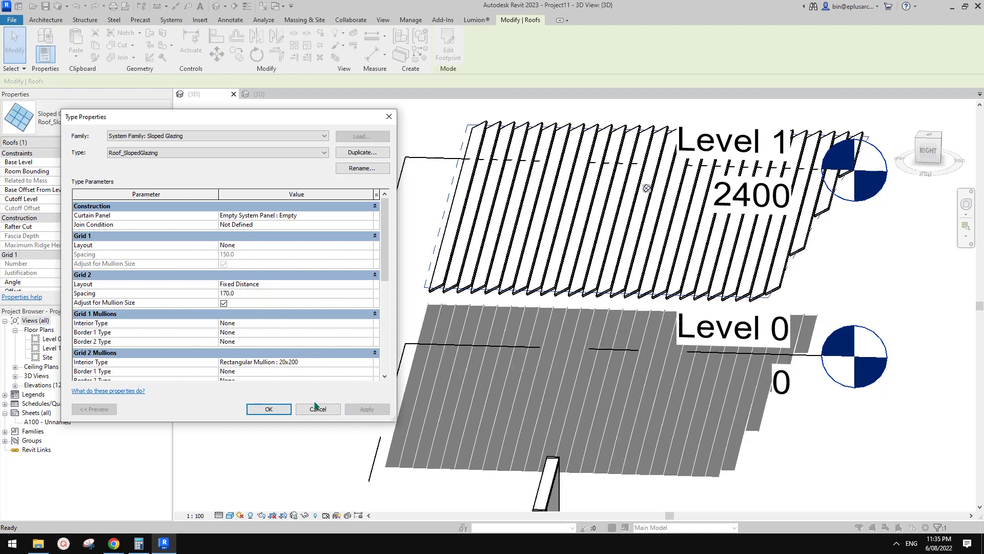
left_click(268, 409)
key("Escape")
mouse_move(561, 358)
middle_mouse_down("shift")
mouse_move(567, 373)
mouse_move(560, 323)
mouse_move(561, 348)
middle_mouse_up("shift")
middle_click_drag(648, 341, 671, 351, "shift")
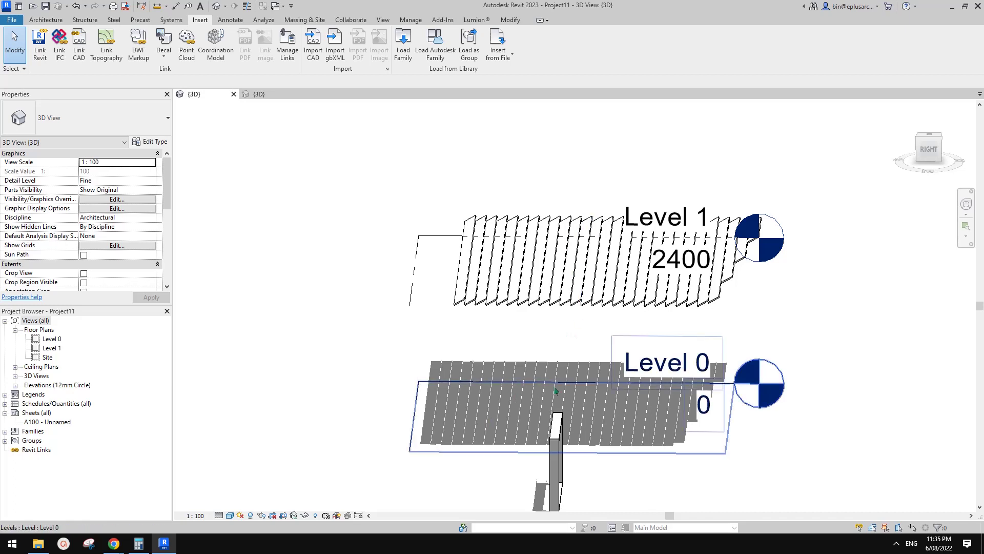
left_click(558, 290)
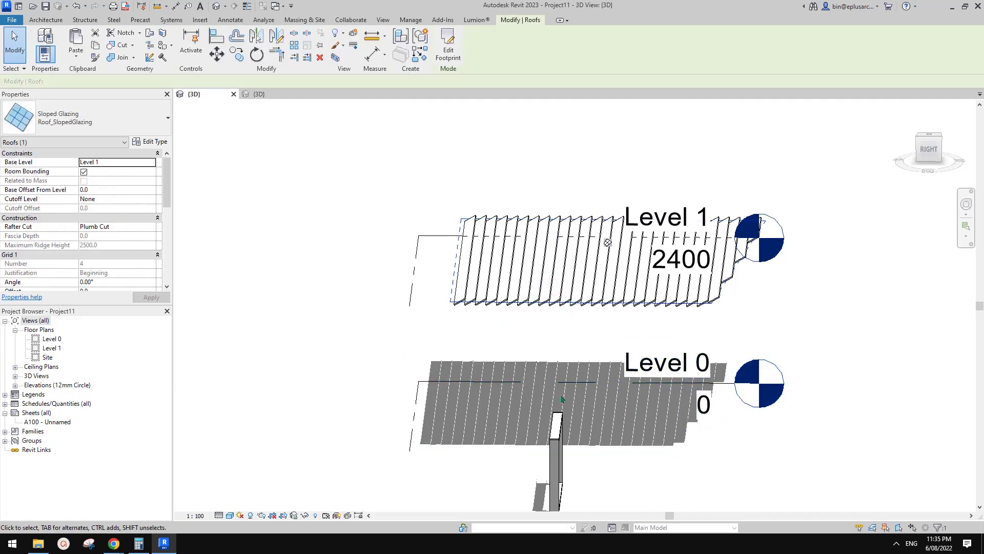
left_click(152, 142)
key("Escape")
Change the sun settings to the Winter Solstice Solar Study preset, check the slats' winter shadow and leave the solar study
left_click(240, 515)
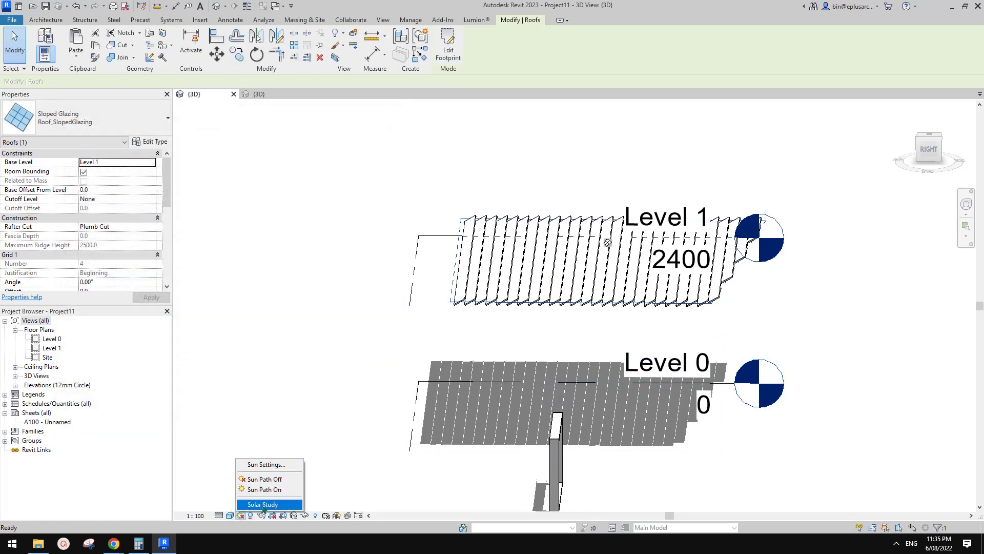
left_click(263, 504)
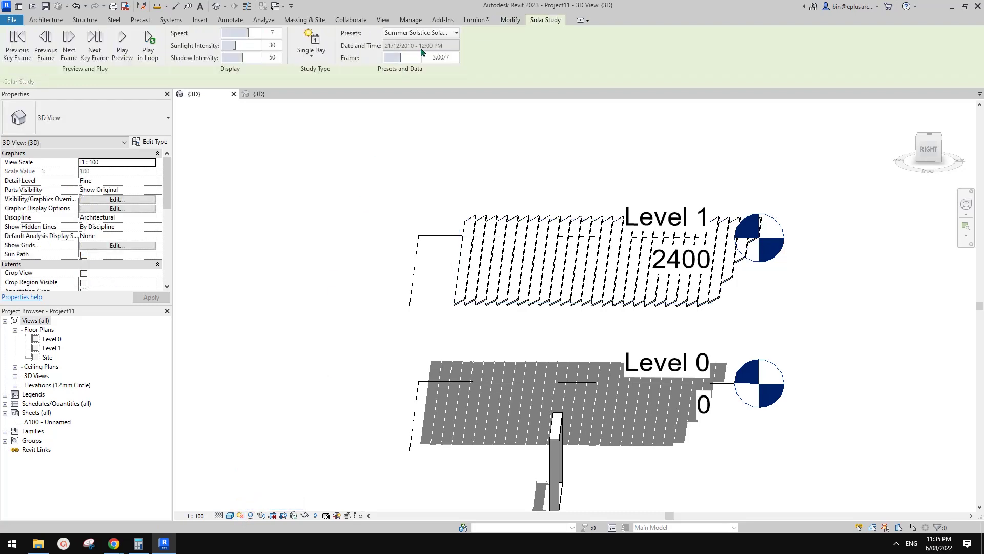
left_click(241, 516)
left_click(263, 465)
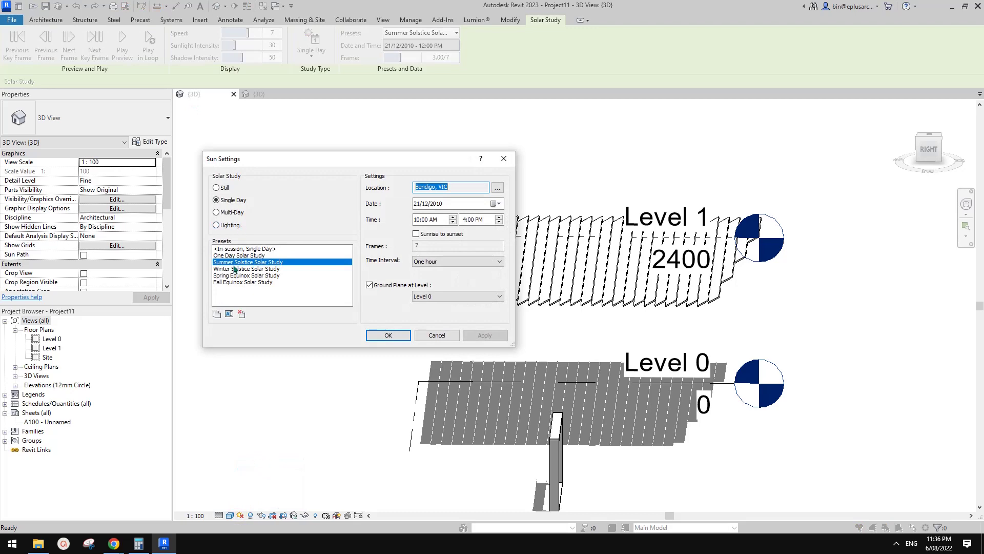
left_click(234, 268)
left_click(388, 335)
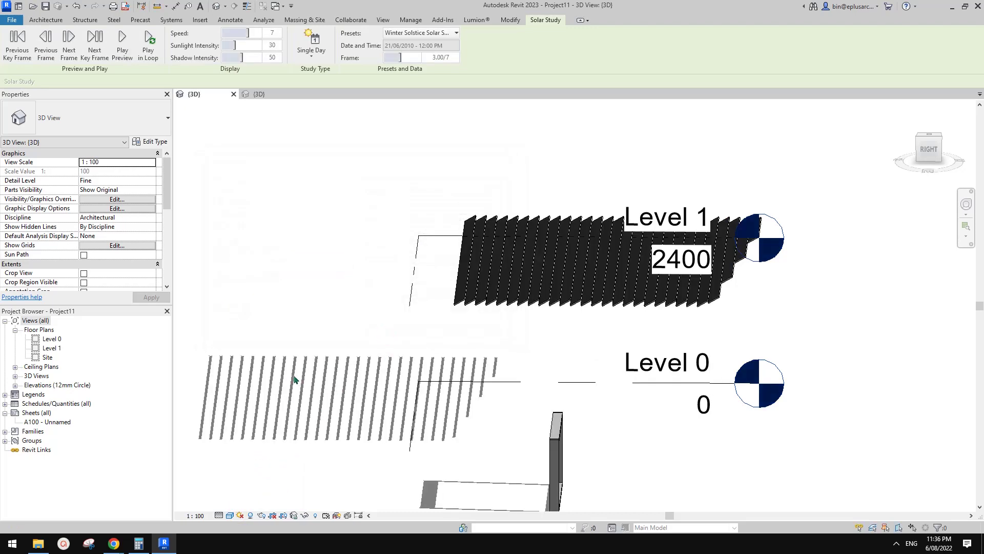
middle_click_drag(306, 394, 566, 311, "shift")
middle_click_drag(422, 367, 580, 328, "shift")
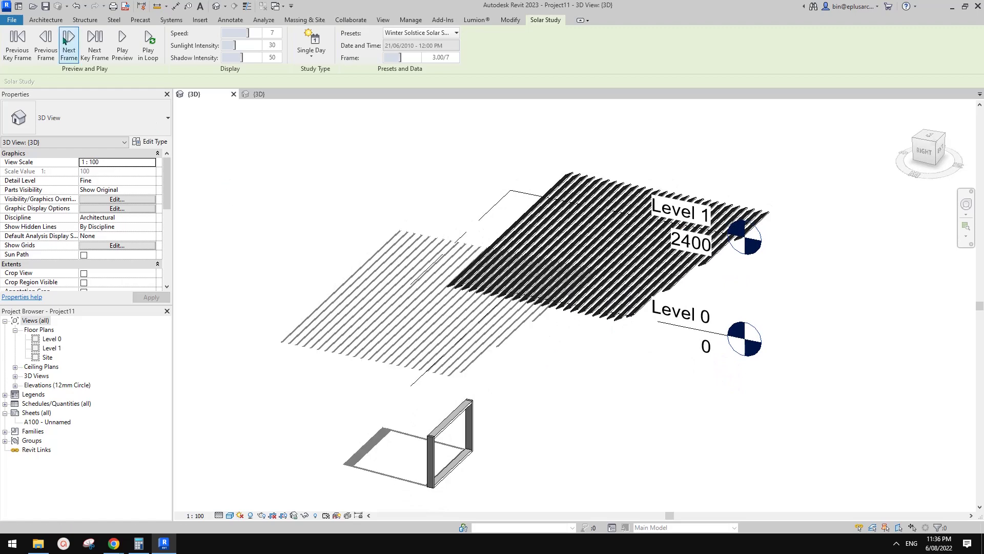
scroll(378, 293, "down", 1)
scroll(450, 346, "down", 1)
key("Escape")
Place a Curtain_Wall-Storefront wall about 4800 mm long on Level 0, next to the sloped glazing panel
middle_click_drag(534, 325, 475, 334, "shift")
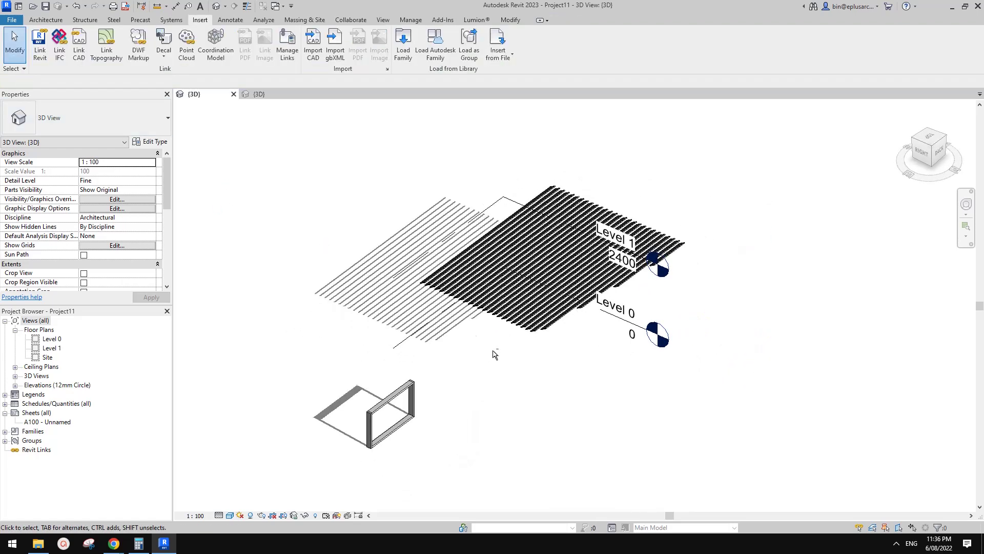
left_click(45, 20)
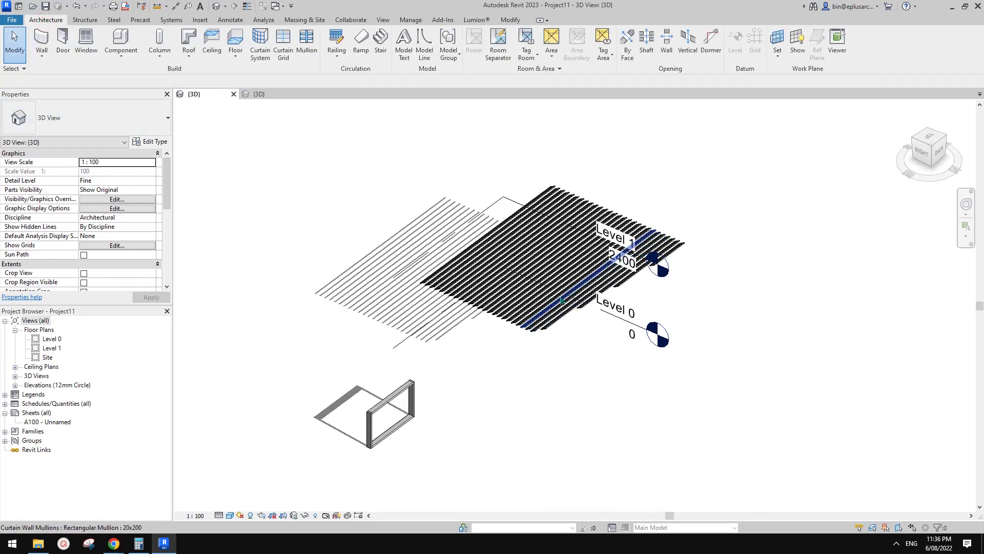
middle_click_drag(539, 384, 532, 386)
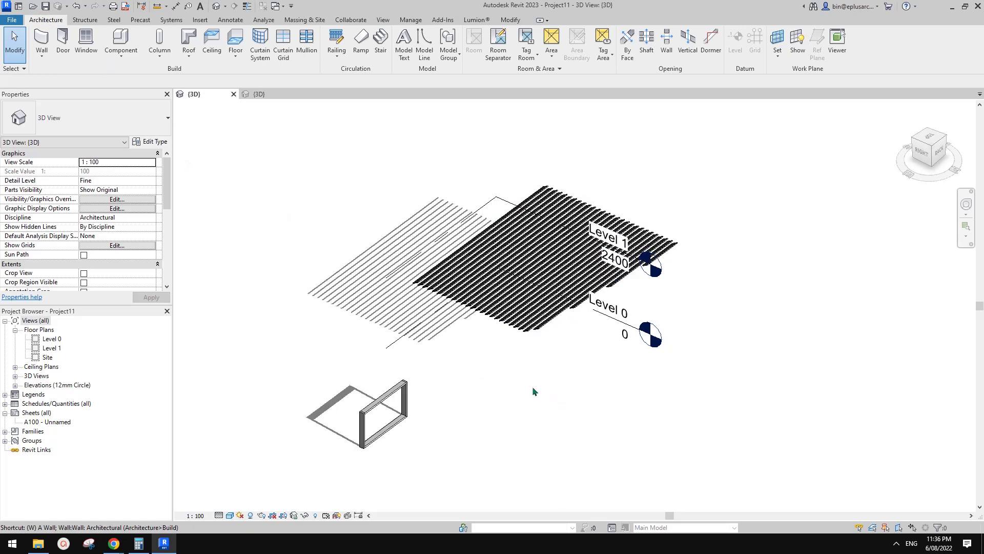
key("w")
key("a")
left_click(101, 123)
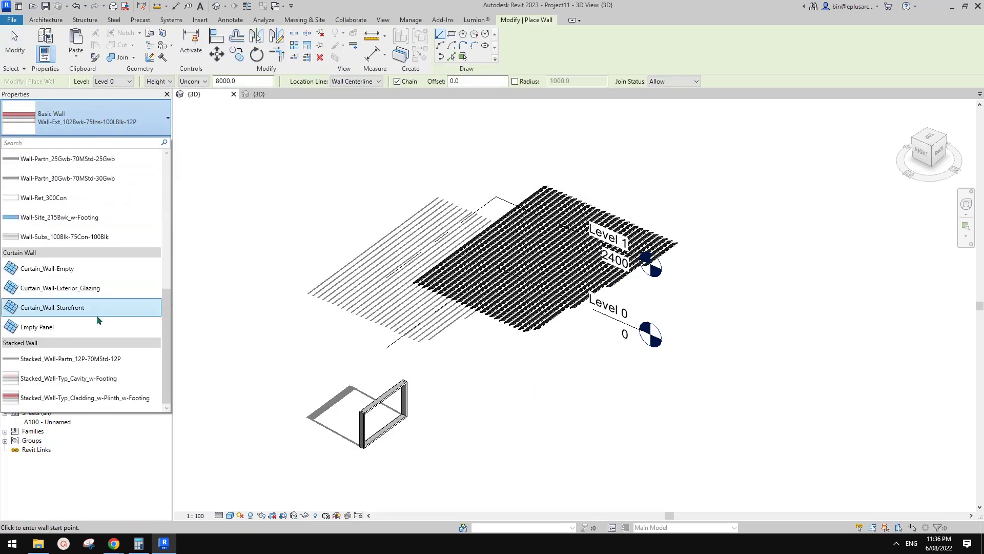
left_click(67, 307)
left_click(642, 391)
left_click(537, 466)
key("Escape")
key("Escape")
Duplicate the new curtain wall's type as Curtain_Wall-Storefront 2
left_click(570, 401)
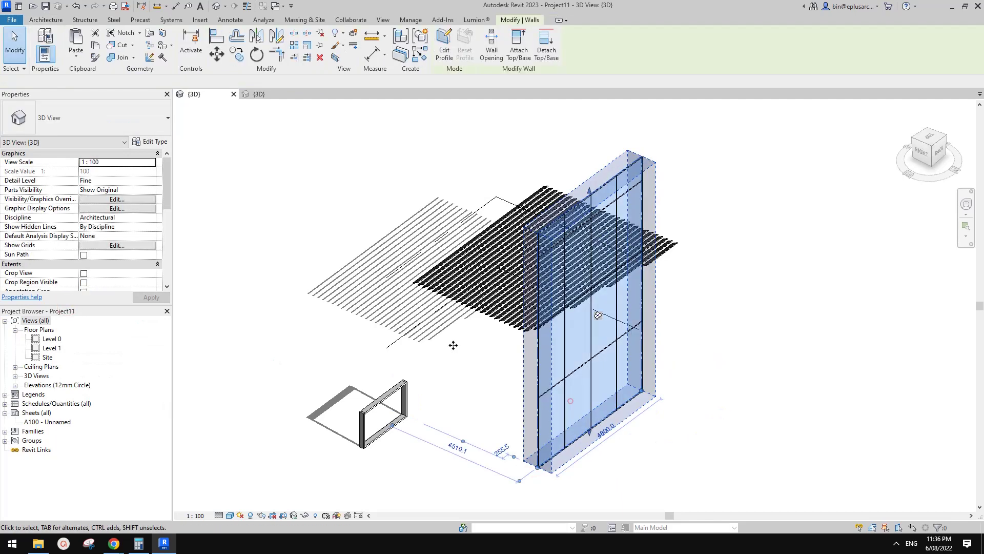
left_click(148, 141)
left_click(367, 152)
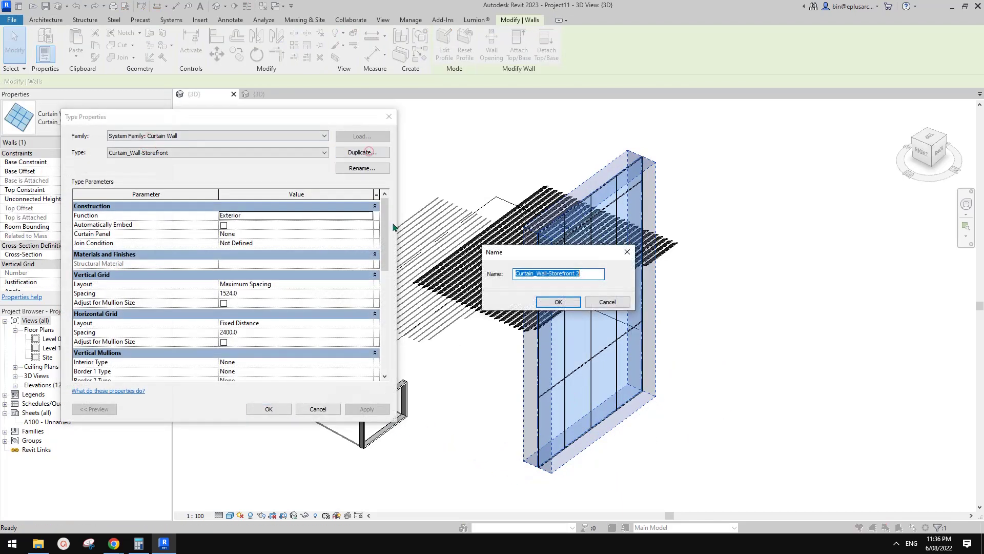
key("Return")
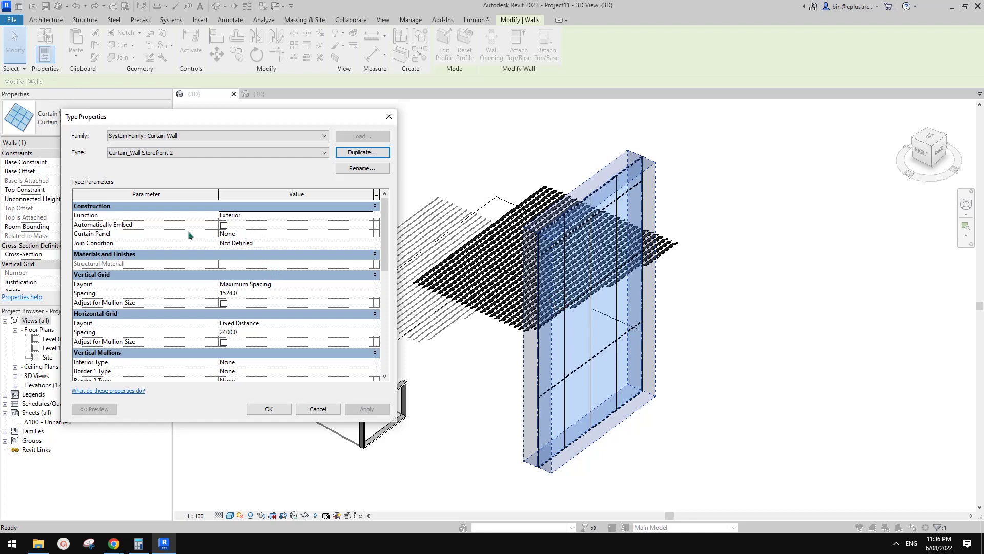
Set the Curtain Panel of the Curtain_Wall-Storefront 2 type to Empty System Panel : Empty
left_click(256, 233)
left_click(368, 234)
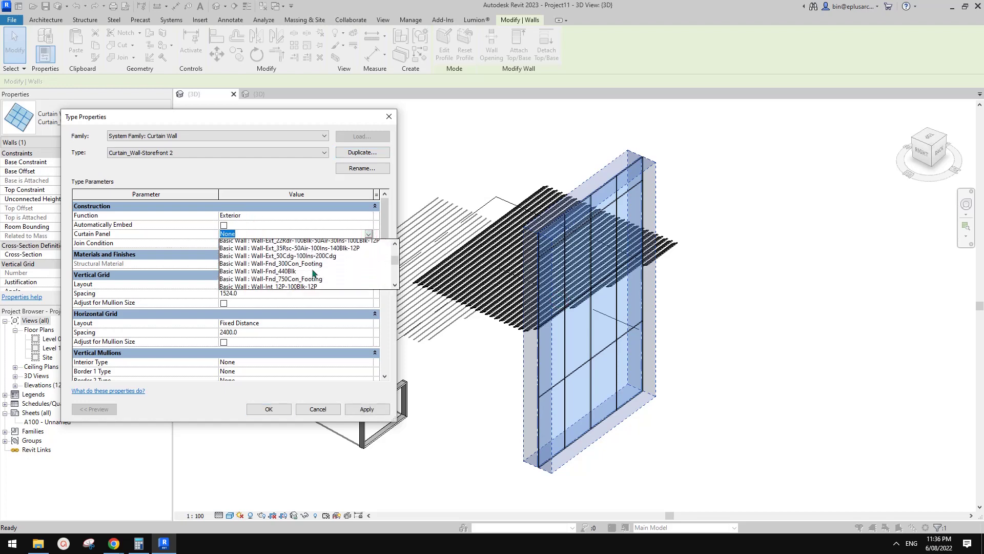
scroll(315, 272, "down", 1)
left_click_drag(395, 262, 395, 282)
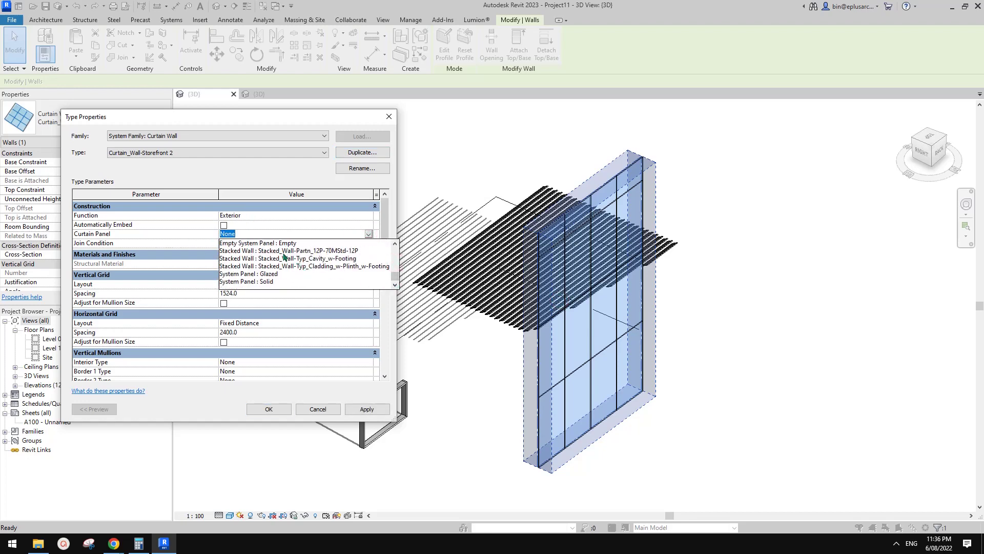
scroll(278, 274, "up", 2)
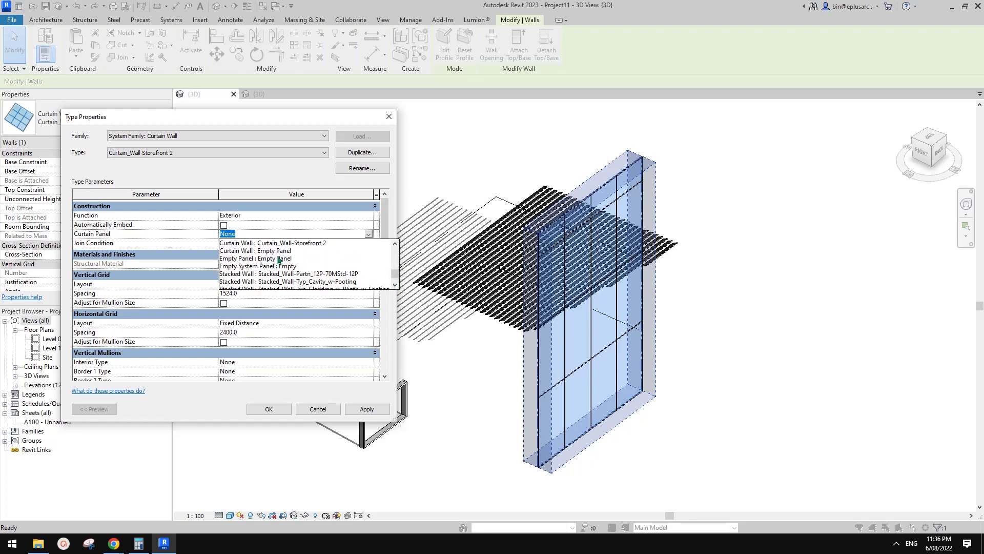
left_click(260, 266)
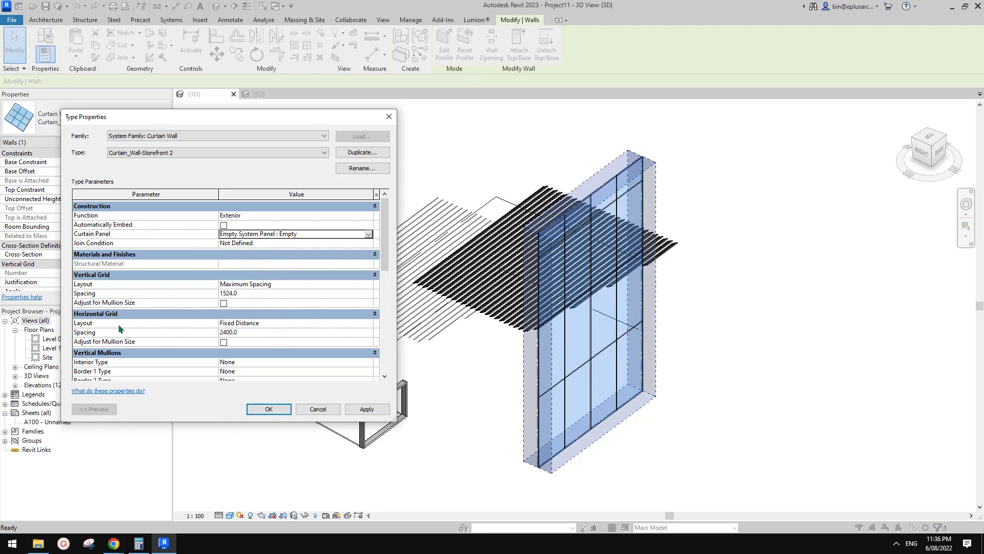
Keep the horizontal grid layout at Fixed Distance and set its spacing to 200
left_click(287, 323)
left_click(368, 323)
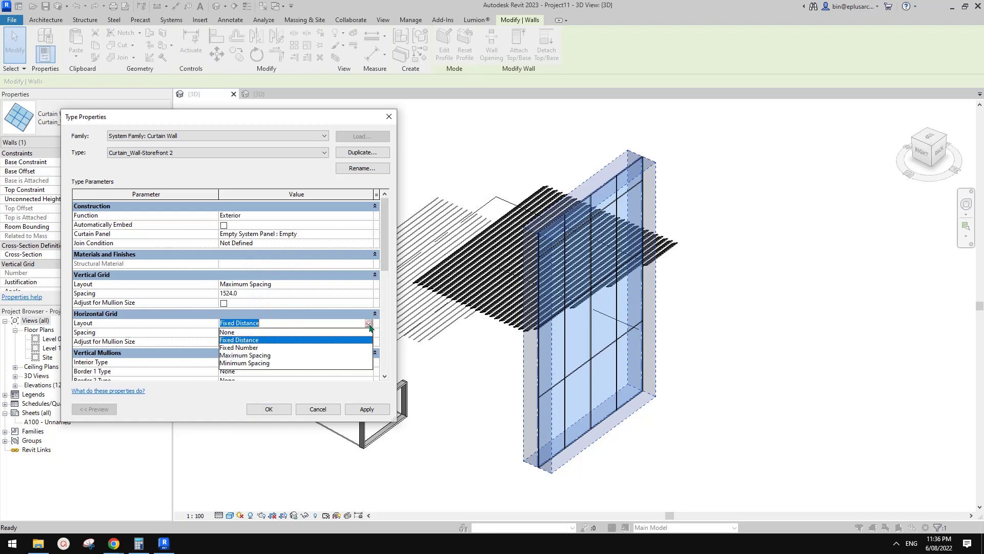
left_click(240, 340)
left_click(262, 332)
type("200")
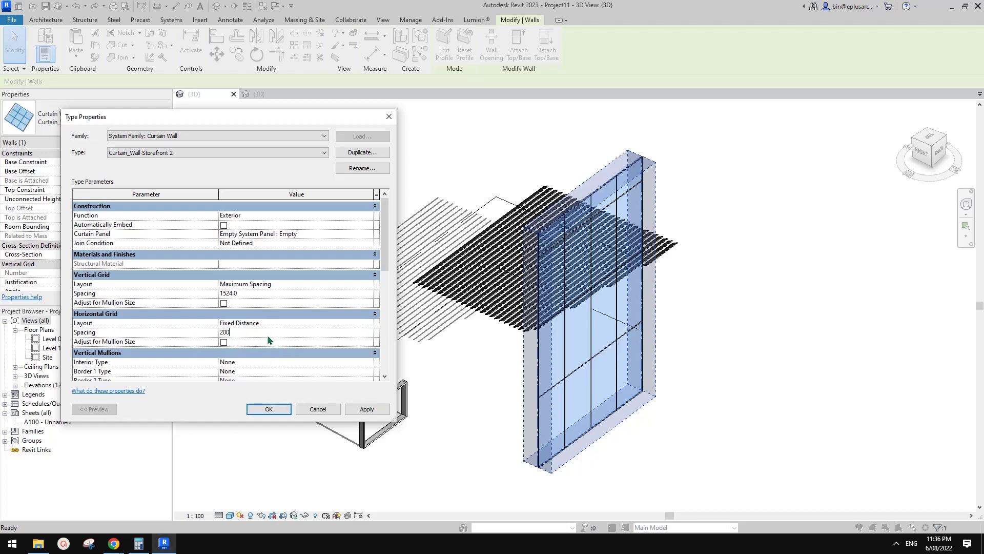
Set the interior horizontal mullions to Rectangular Mullion : 20x200 and apply the curtain wall type changes
scroll(156, 280, "down", 4)
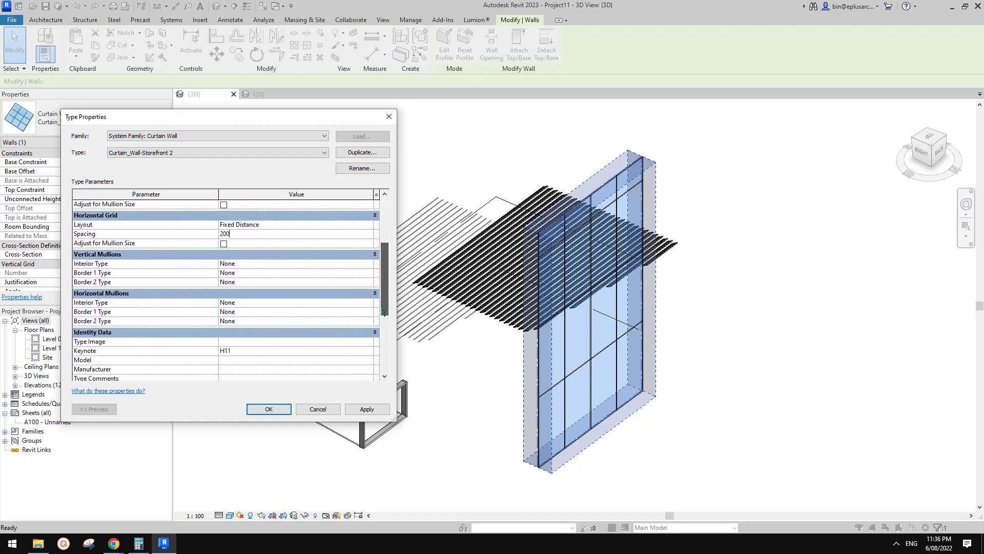
left_click(283, 302)
left_click(369, 303)
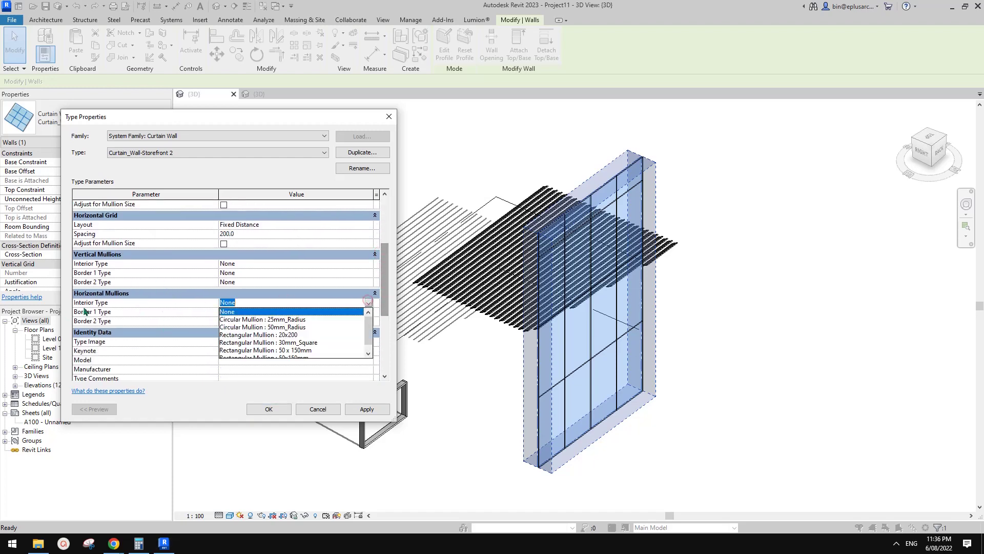
scroll(320, 339, "down", 1)
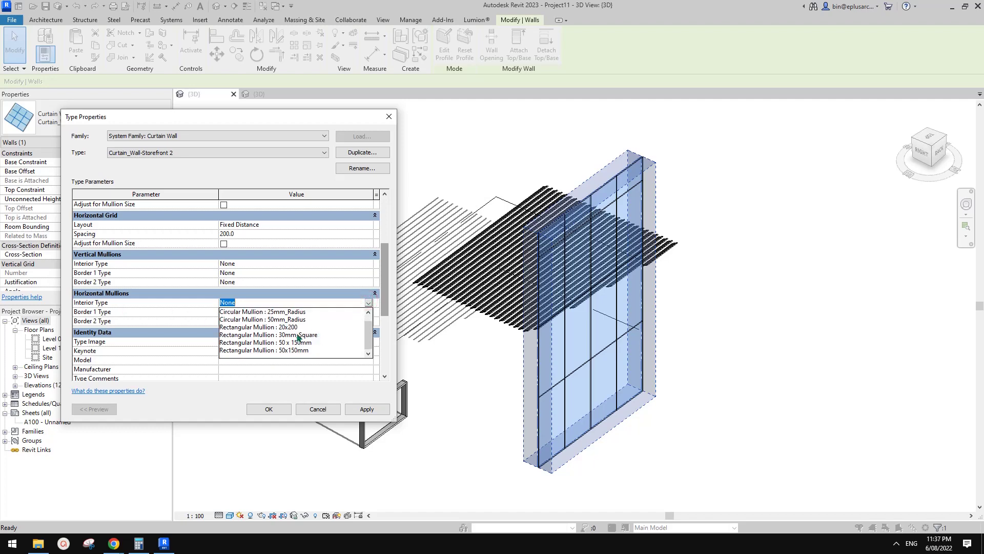
left_click(298, 336)
left_click(367, 408)
left_click(269, 408)
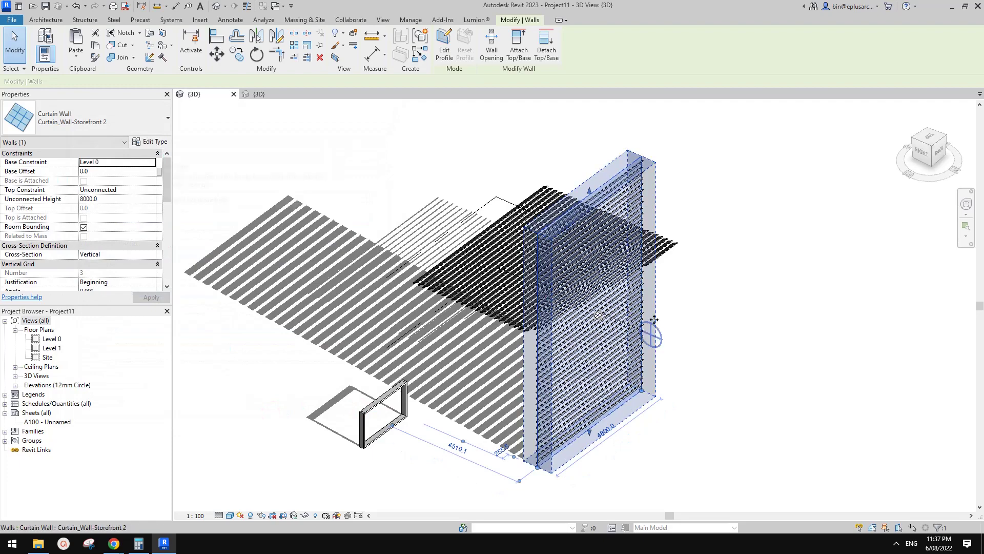
Examine the type properties of a mullion slat on the sloped glazing and of one on the curtain wall
left_click(690, 323)
middle_click_drag(665, 340, 687, 292, "shift")
scroll(664, 320, "up", 2)
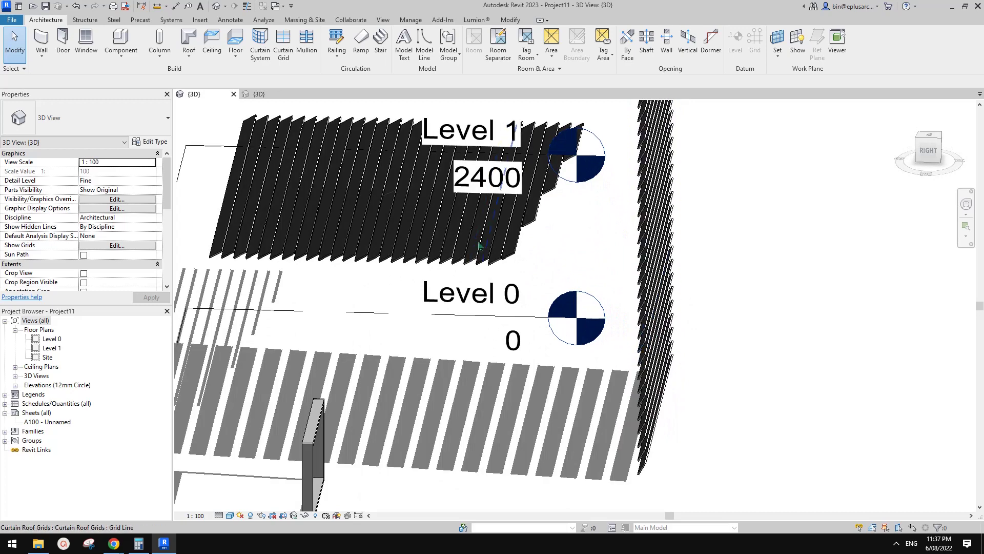
middle_click_drag(522, 291, 518, 240, "shift")
left_click(494, 239)
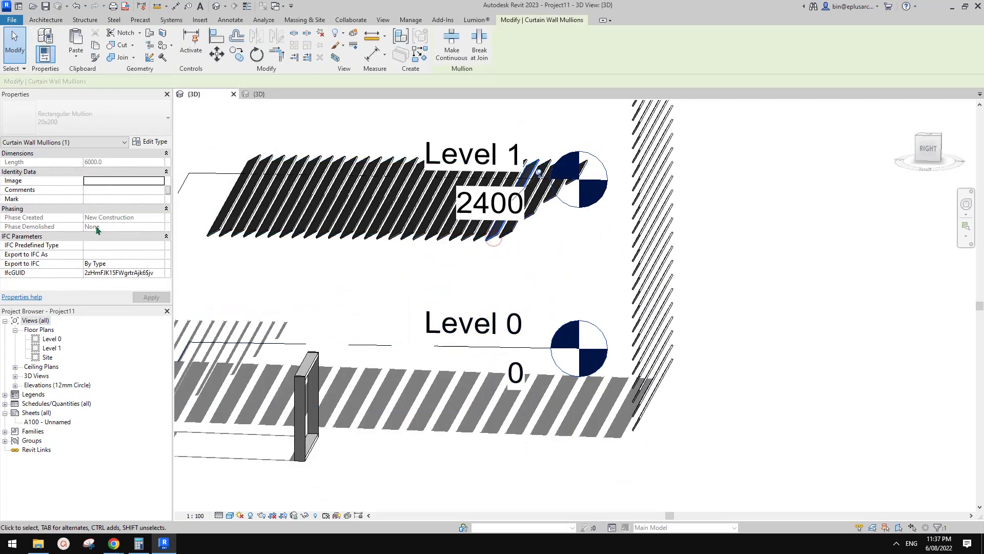
left_click(162, 143)
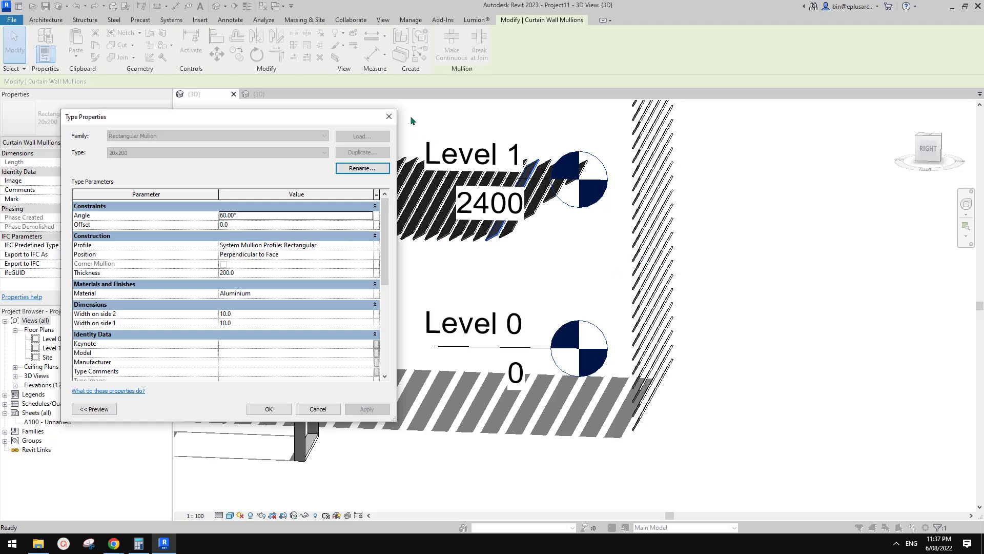
key("Return")
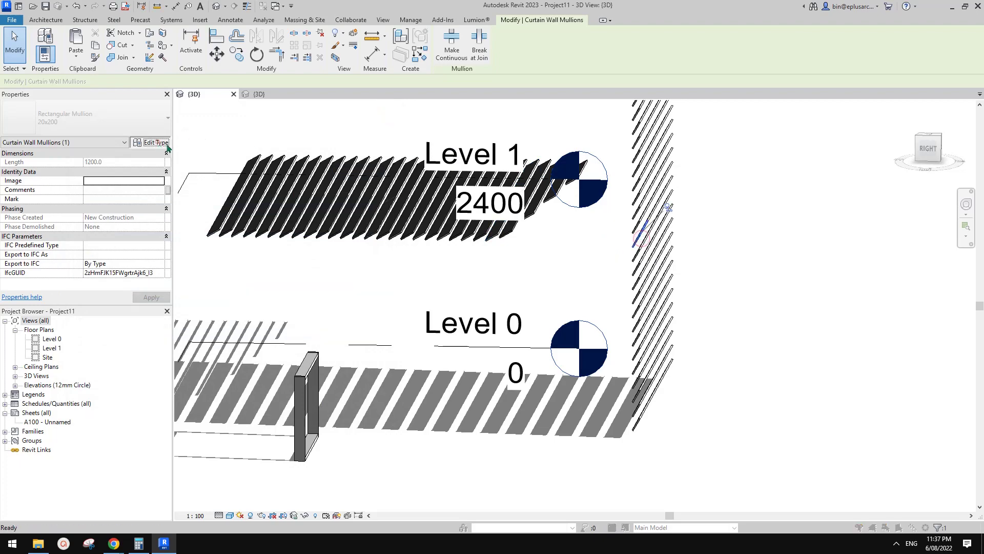
left_click(151, 142)
key("Return")
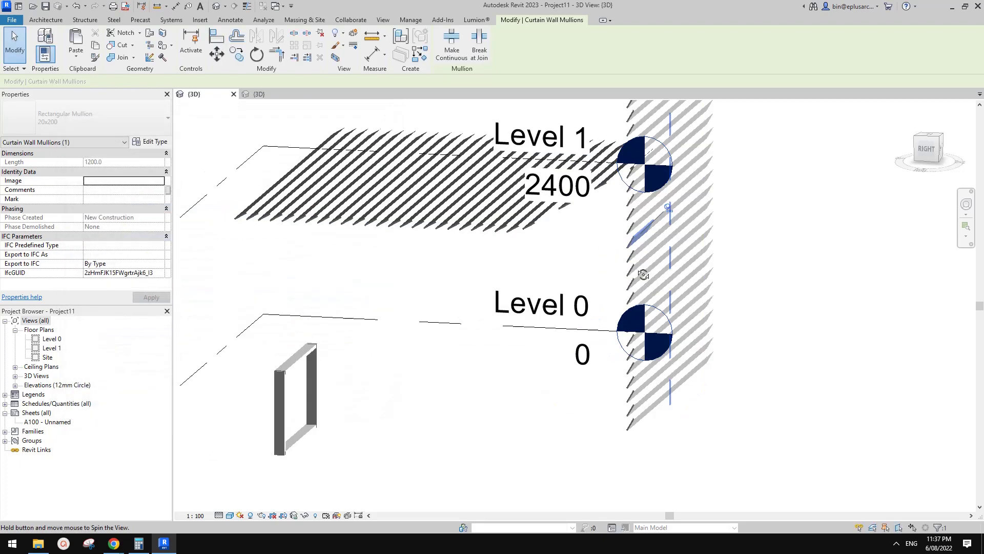
Duplicate the selected curtain wall slat's mullion type as 20x200 2, set its angle to 39° and apply it
left_click(151, 142)
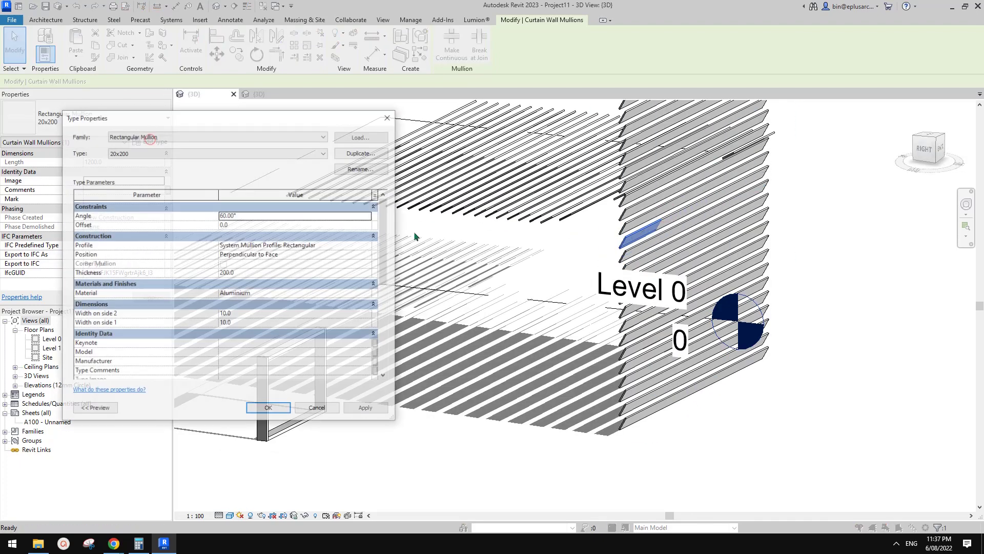
left_click(362, 152)
left_click(554, 303)
left_click(255, 215)
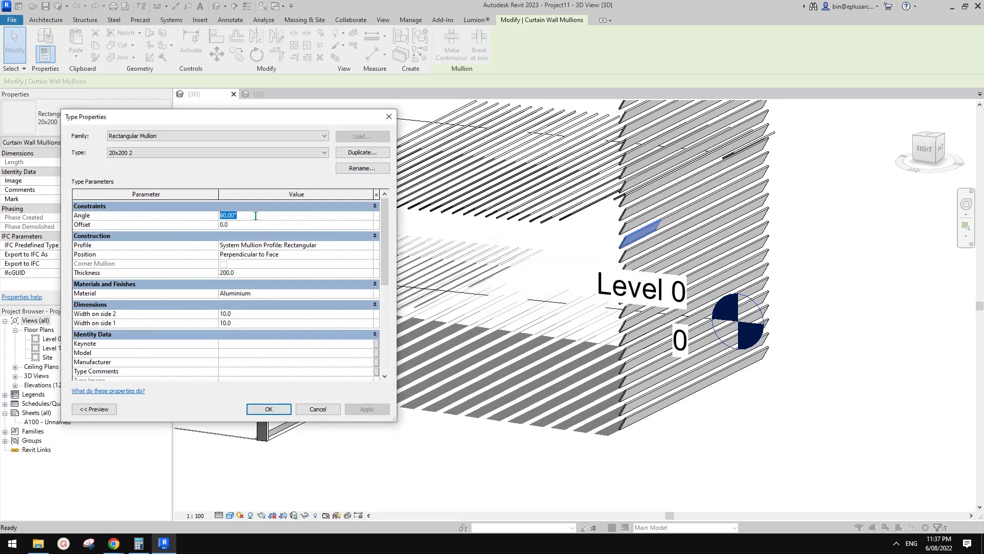
type("39")
left_click(368, 409)
left_click(267, 409)
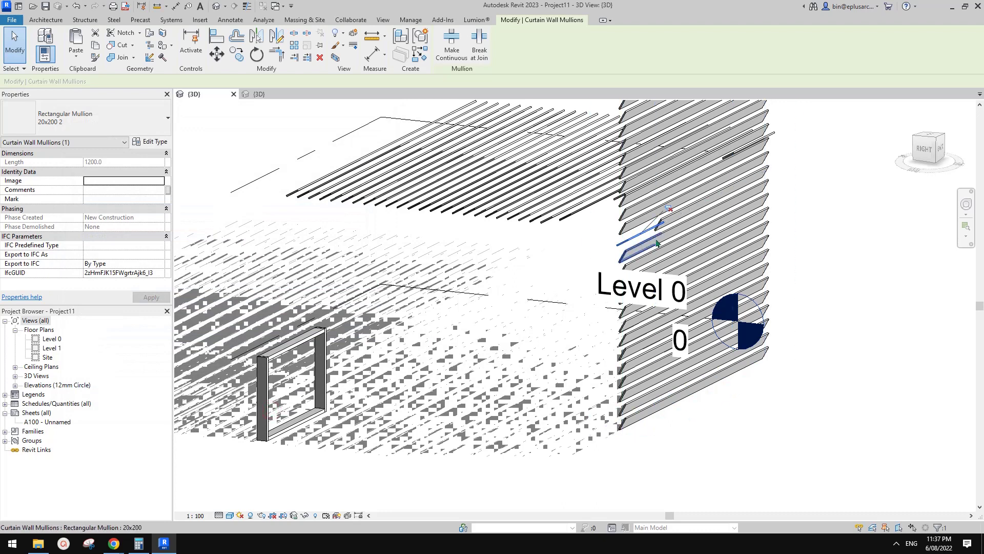
Set the vertical shading wall's interior horizontal mullions to Rectangular Mullion : 20x200 2 and apply the curtain wall type change
key("Tab")
left_click(670, 234)
left_click(155, 142)
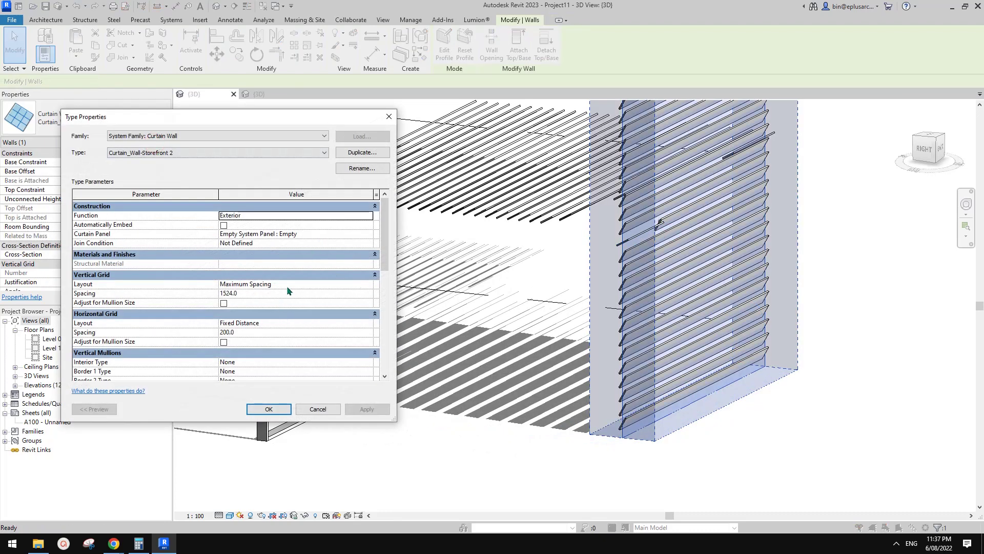
scroll(293, 325, "down", 2)
left_click(339, 353)
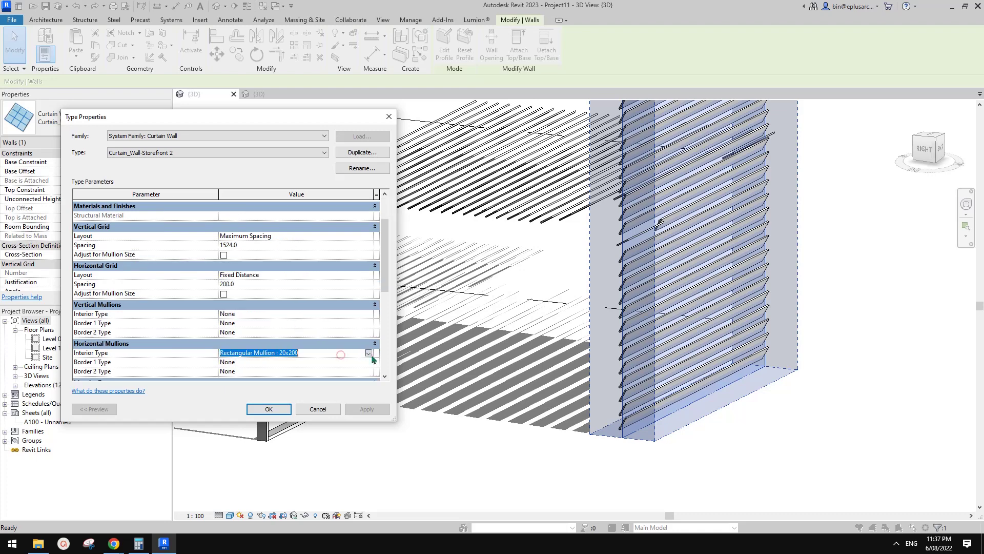
left_click(368, 352)
left_click(296, 381)
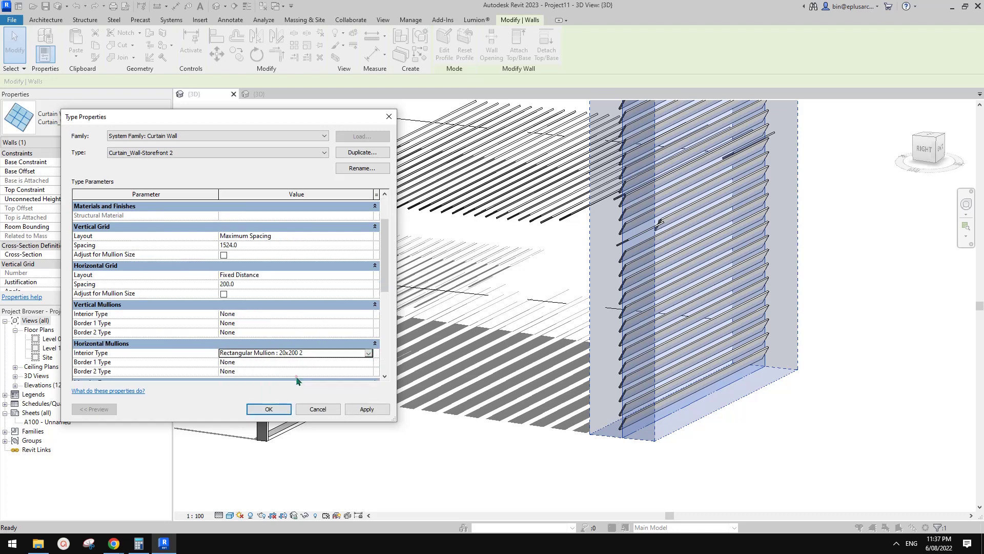
left_click(354, 408)
left_click(269, 408)
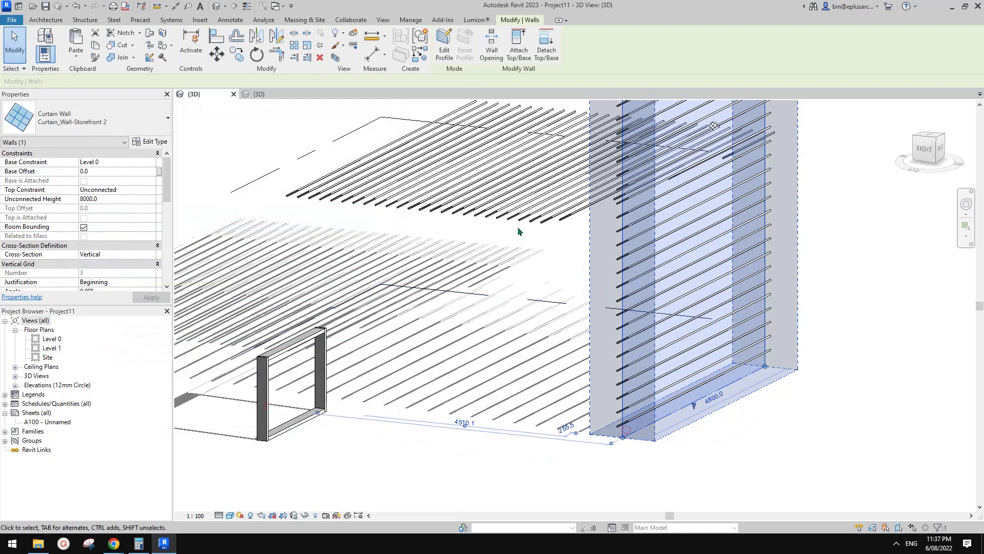
Switch the sun settings to the Summer Solstice Solar Study preset, apply them and deselect the curtain wall
mouse_move(488, 227)
middle_mouse_down("shift")
mouse_move(605, 316)
mouse_move(645, 272)
mouse_move(620, 299)
middle_mouse_up("shift")
middle_click_drag(493, 337, 554, 352)
scroll(553, 352, "up", 1)
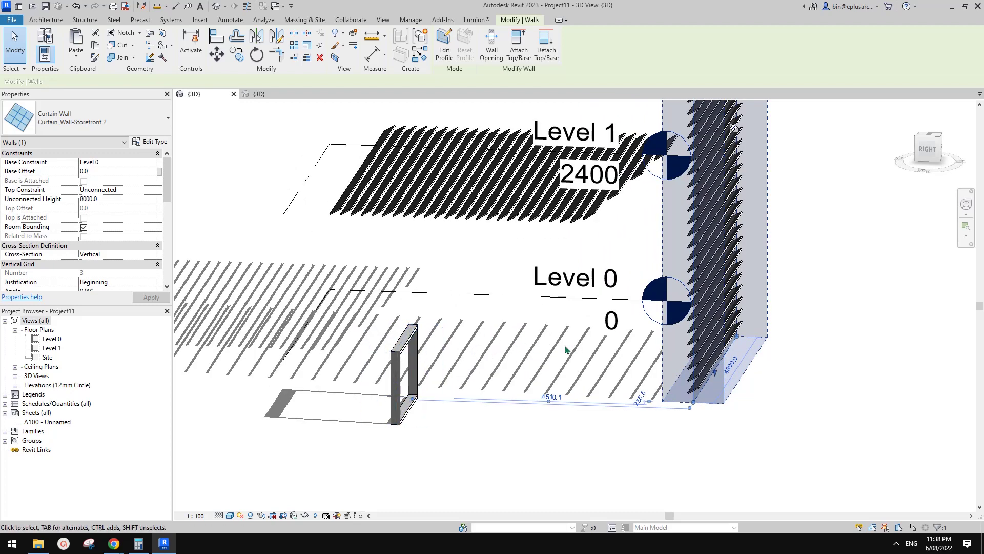
middle_click_drag(603, 352, 538, 381)
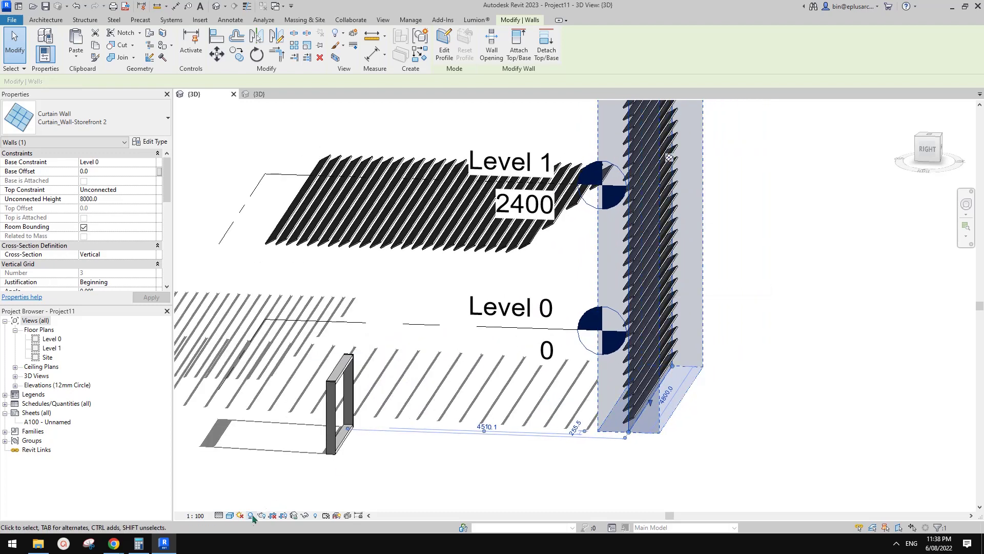
left_click(240, 515)
left_click(267, 464)
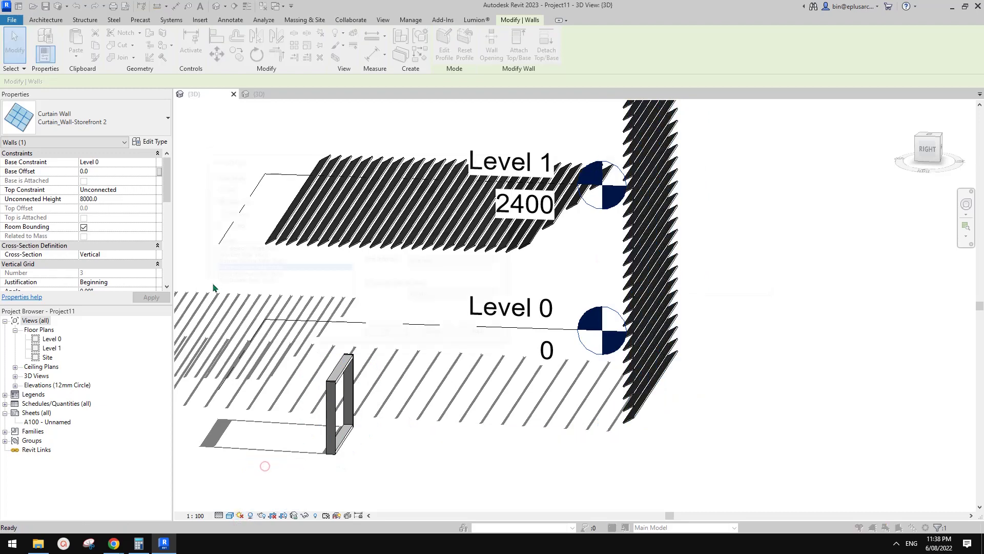
left_click(230, 263)
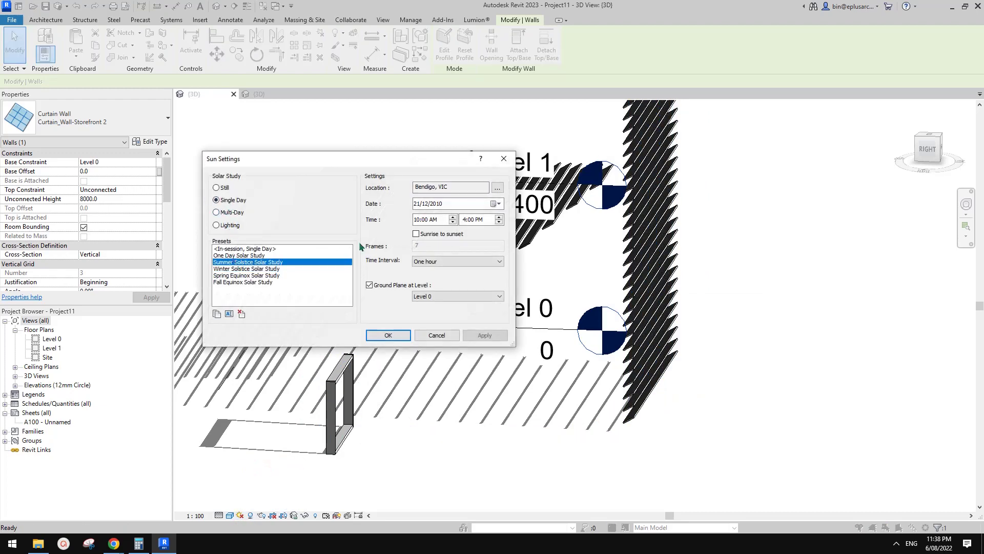
left_click(482, 336)
left_click(389, 335)
left_click(749, 338)
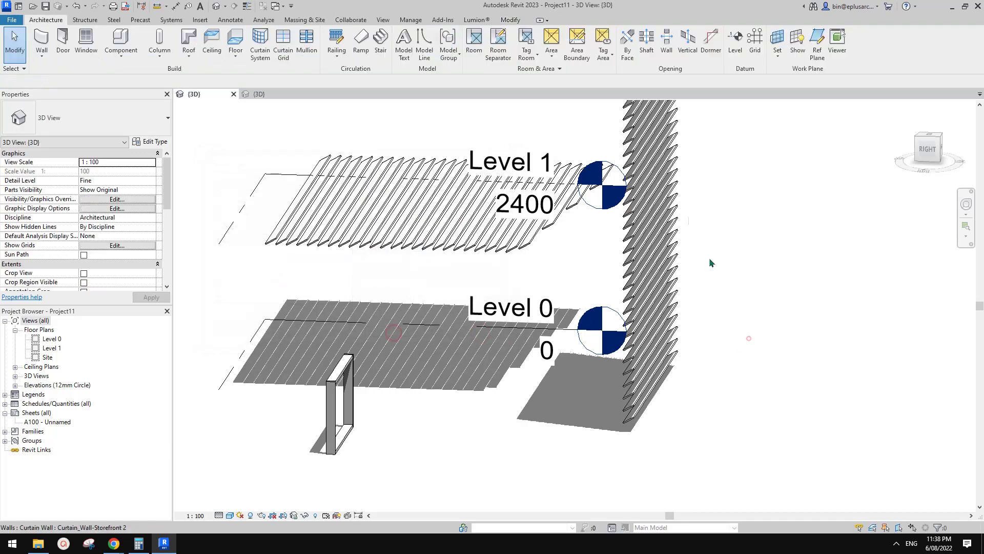
Examine the type properties of the small empty curtain wall frame and close them without making changes
middle_click_drag(758, 347, 693, 452, "shift")
left_click(677, 444)
scroll(462, 438, "up", 1)
left_click(466, 389)
middle_click_drag(496, 389, 488, 374)
left_click(409, 379)
left_click(151, 141)
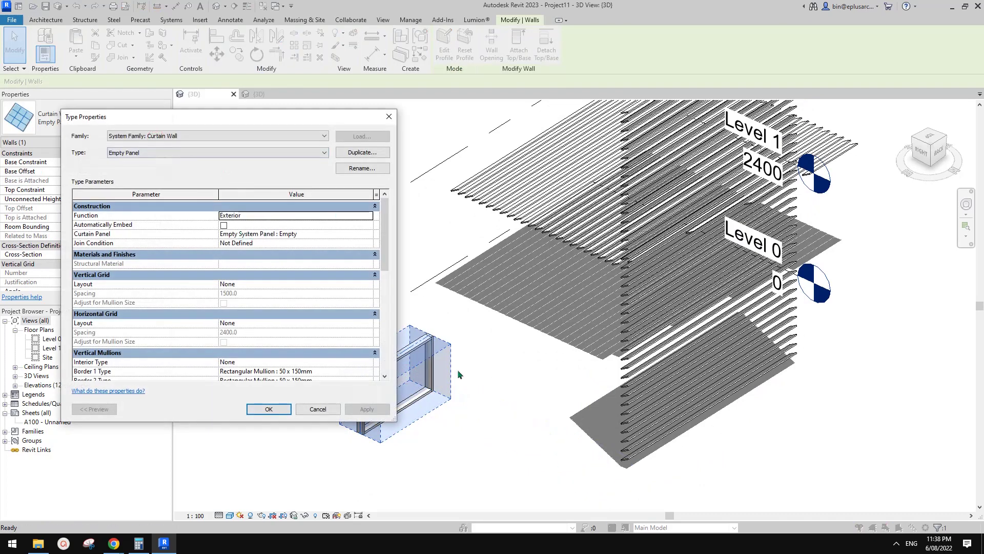
left_click(388, 116)
key("Escape")
middle_click_drag(441, 282, 405, 294)
scroll(446, 316, "down", 2)
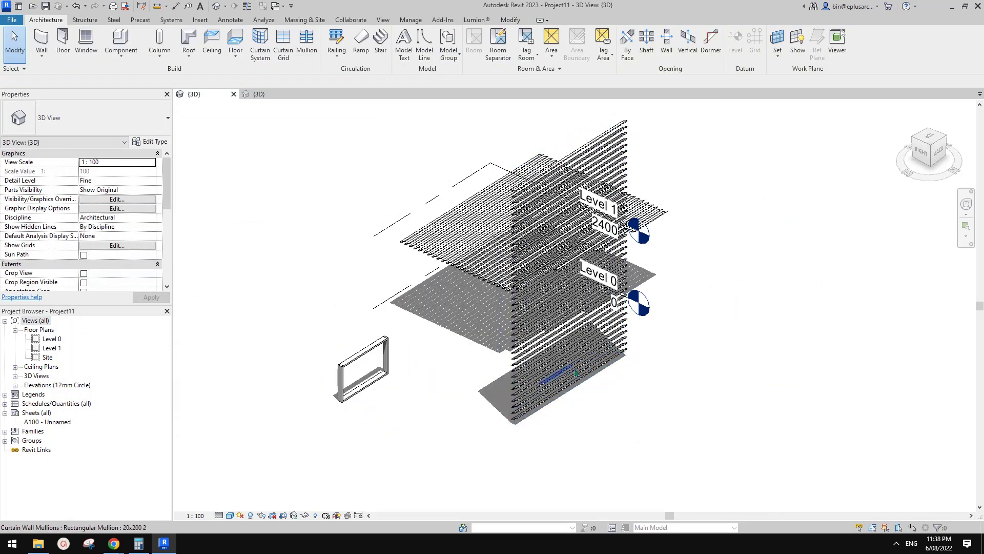
Move the vertical slatted curtain wall to the other side of the empty frame, away from the sloped glazing
left_click(576, 373)
left_click_drag(486, 381, 335, 340)
middle_click_drag(339, 337, 500, 347)
scroll(500, 348, "up", 2)
Lower the top of the relocated slatted curtain wall to a little under half its height
left_click_drag(489, 319, 447, 407)
middle_click_drag(469, 371, 440, 406)
middle_click_drag(427, 293, 424, 326)
scroll(421, 294, "down", 2)
left_click_drag(385, 137, 390, 278)
key("Delete")
scroll(511, 320, "up", 4)
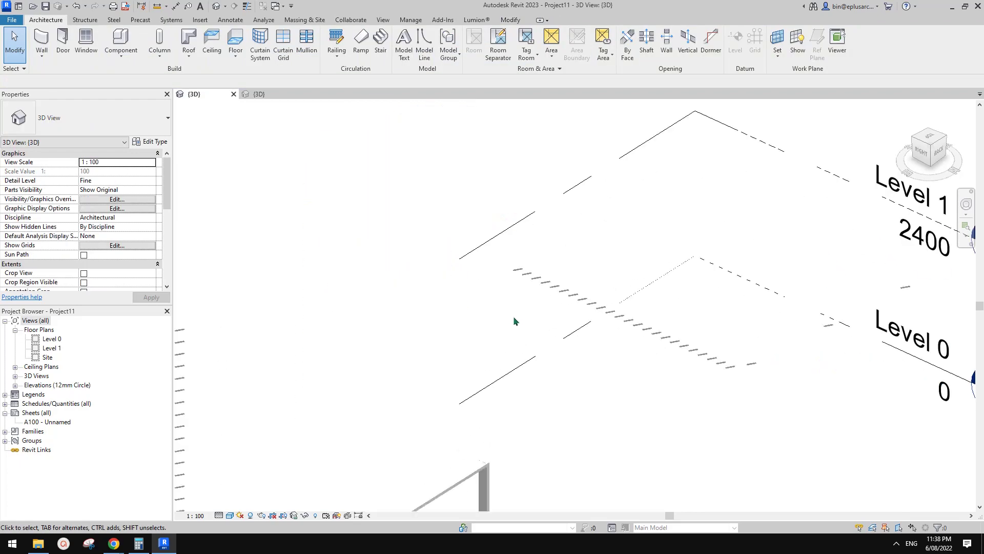
scroll(519, 321, "down", 3)
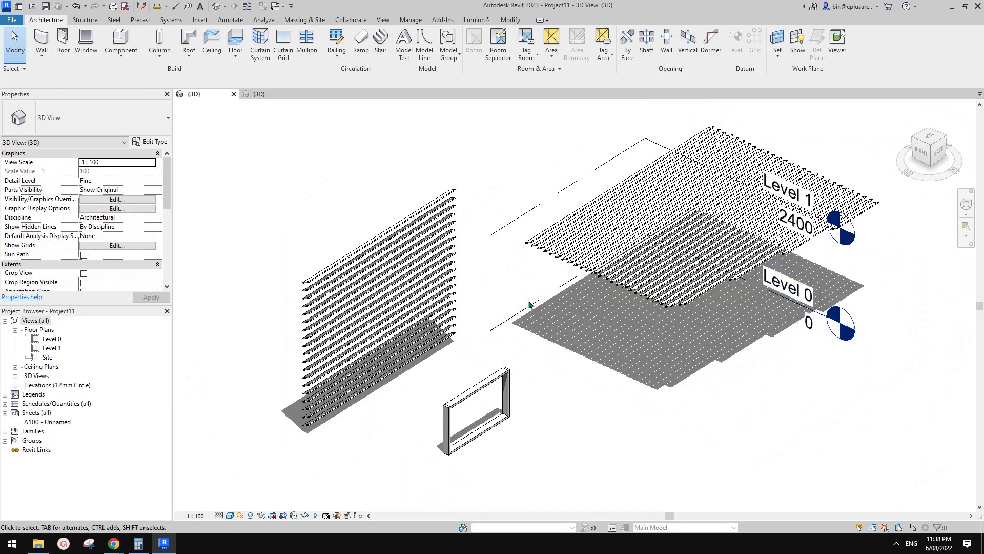